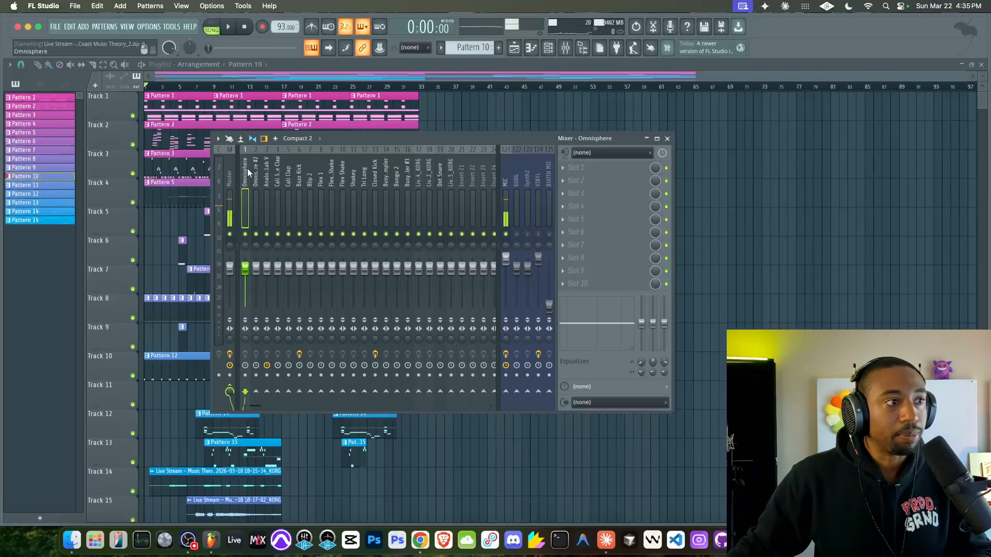
Look through the mixer tracks from Omnisphere to Closed Kick and inspect the Busy Works Beats EQ 2 curve on Closed Kick
{"action": "left_click", "coordinate": [256, 178]}
{"action": "left_click", "coordinate": [267, 184]}
{"action": "left_click", "coordinate": [277, 185]}
{"action": "left_click", "coordinate": [289, 185]}
{"action": "left_click", "coordinate": [299, 185]}
{"action": "left_click", "coordinate": [310, 185]}
{"action": "left_click", "coordinate": [301, 189]}
{"action": "left_click_drag", "start_coordinate": [300, 189], "coordinate": [373, 186]}
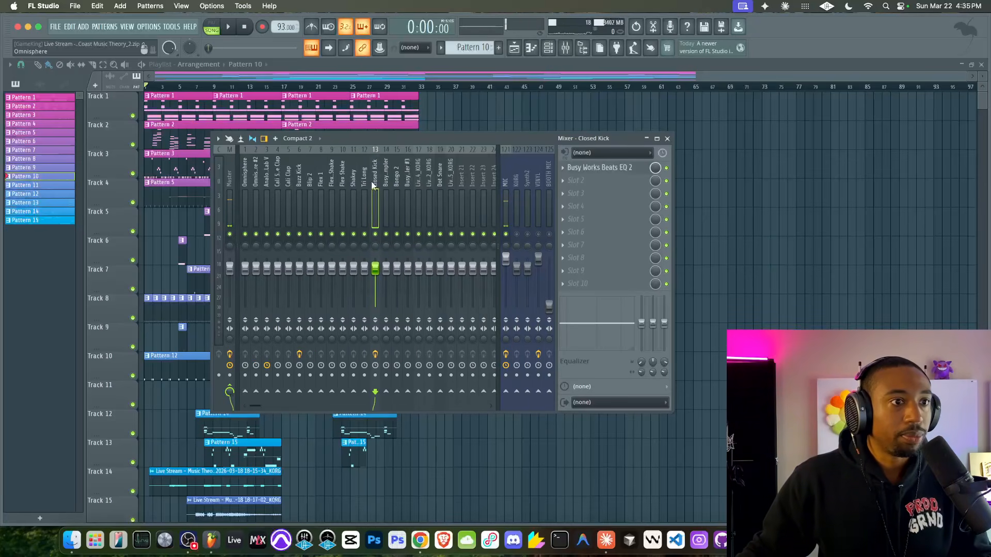
{"action": "left_click", "coordinate": [638, 169]}
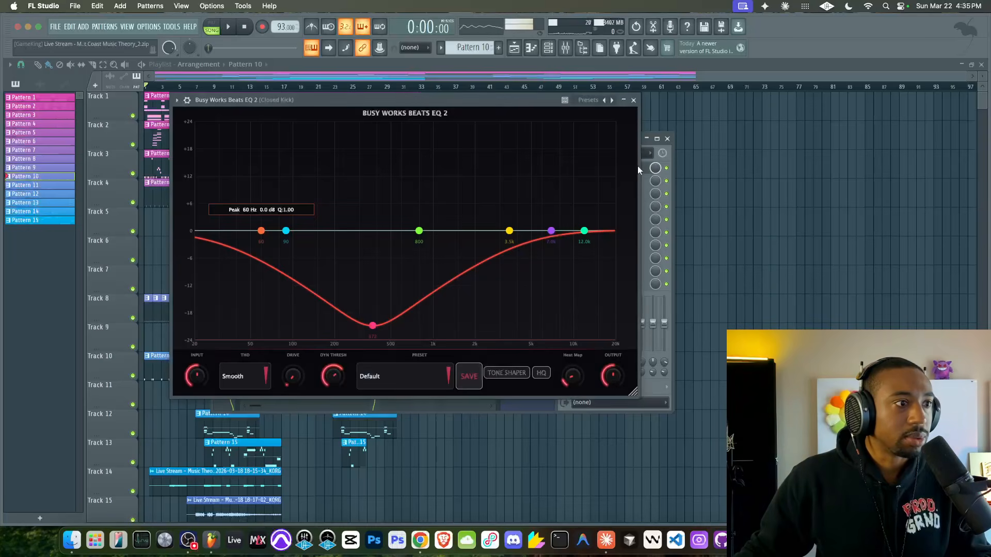
{"action": "left_click", "coordinate": [634, 102]}
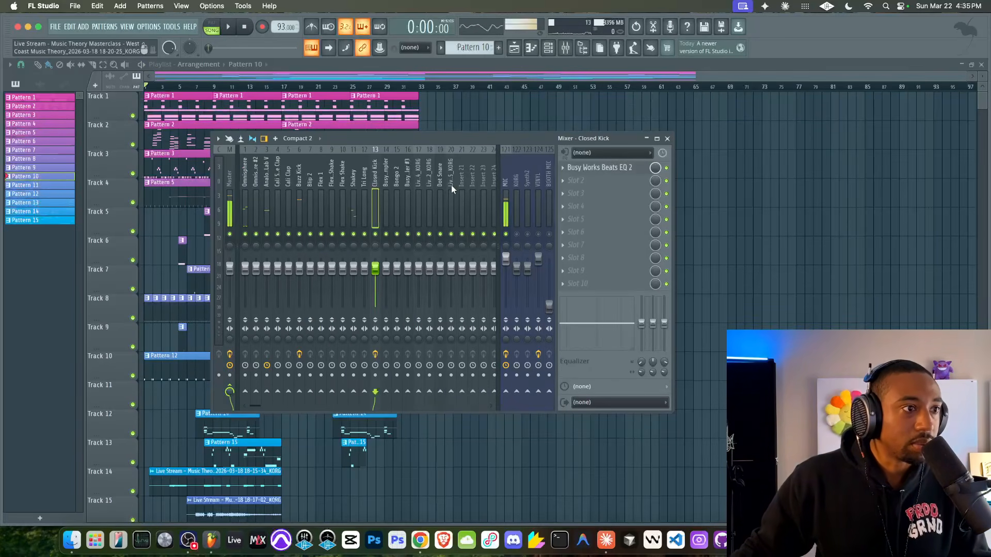
Bypass the effects on the two kick tracks in the mixer, including Closed Kick
{"action": "key", "text": "space"}
{"action": "left_click_drag", "start_coordinate": [383, 206], "coordinate": [327, 203]}
{"action": "key", "text": "space"}
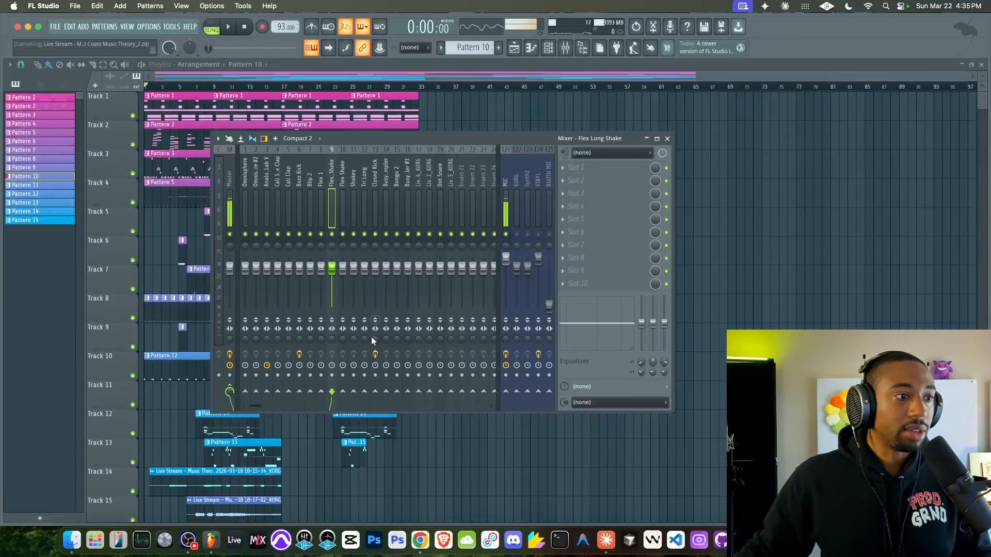
{"action": "left_click", "coordinate": [252, 187]}
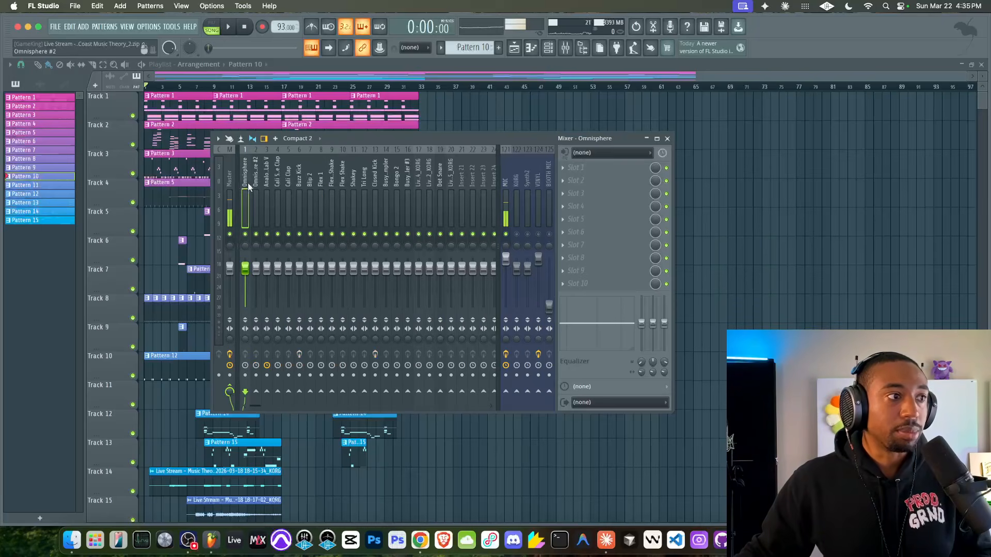
During playback, bypass Busy Works Beats EQ 2 and Busy Works Beats Limiter on the Master track, moving the EQ down to slot 2
{"action": "key", "text": "space"}
{"action": "left_click", "coordinate": [230, 185]}
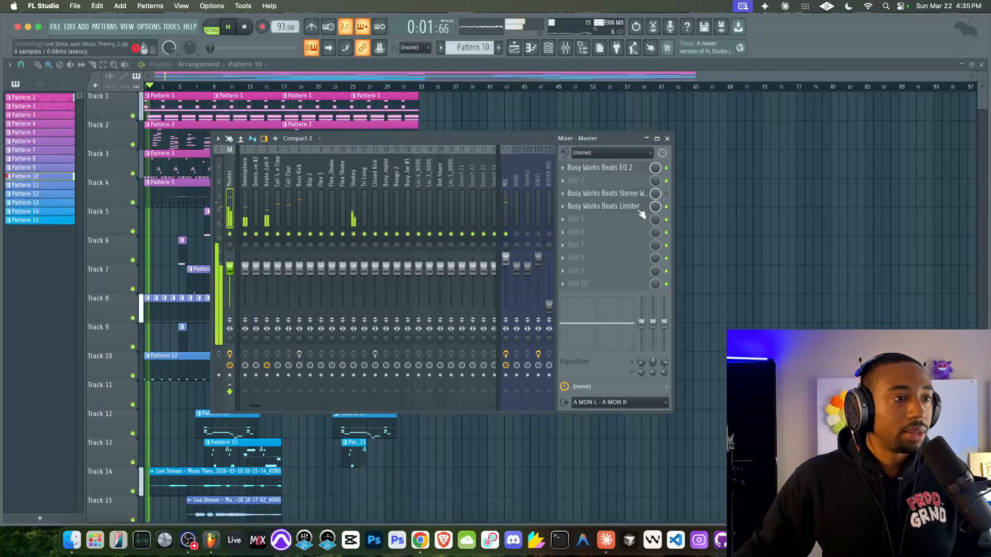
{"action": "left_click", "coordinate": [667, 167]}
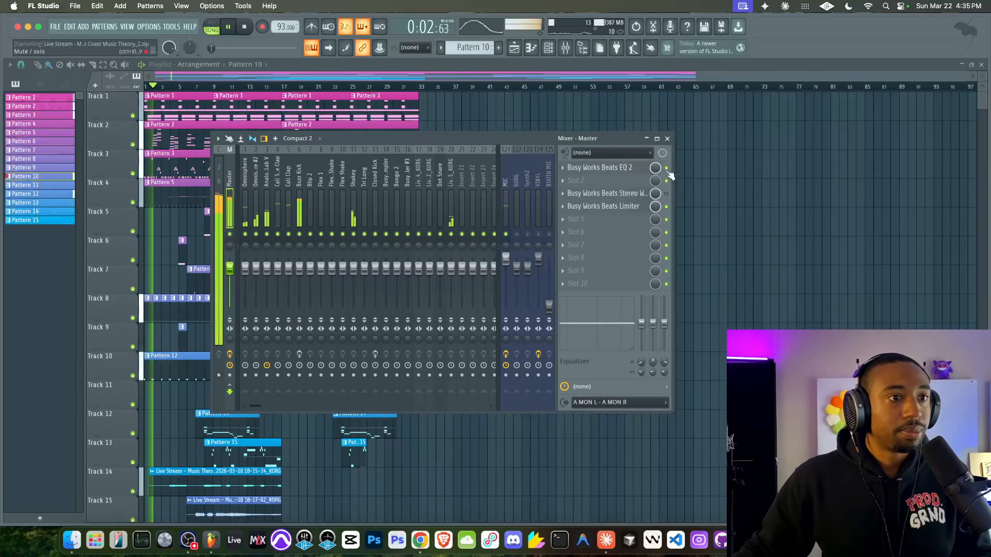
{"action": "left_click", "coordinate": [666, 207]}
{"action": "scroll", "coordinate": [622, 170], "scroll_direction": "down", "scroll_amount": 1}
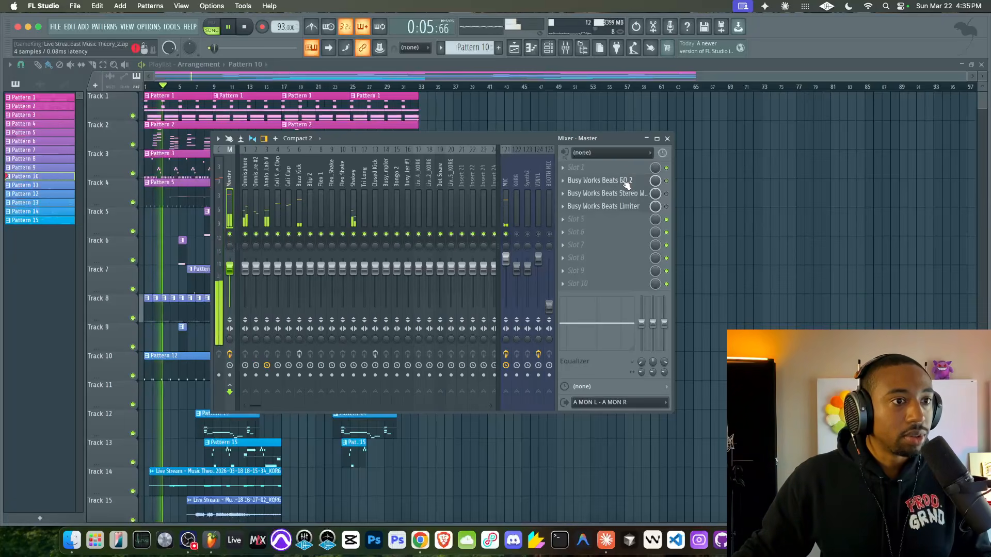
{"action": "key", "text": "F9"}
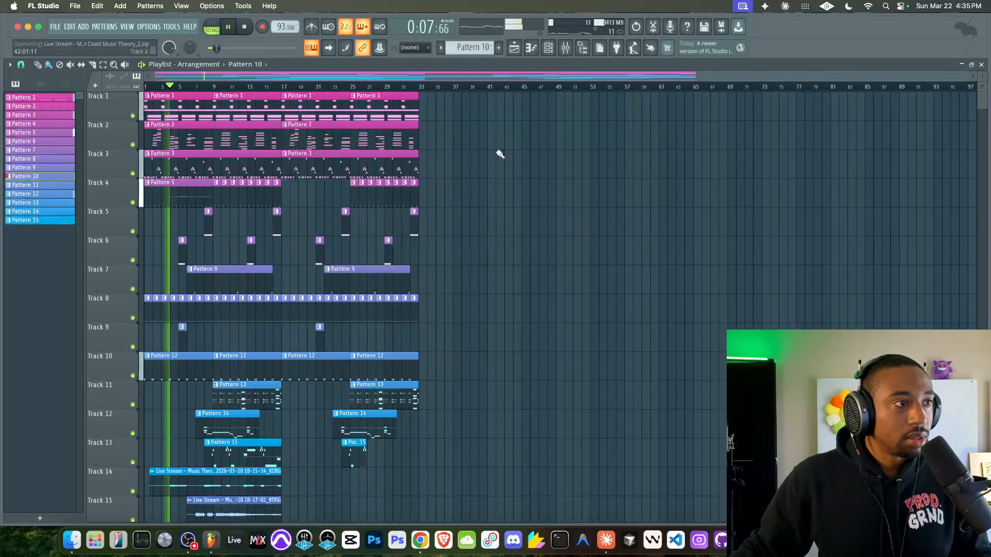
{"action": "left_click", "coordinate": [566, 47]}
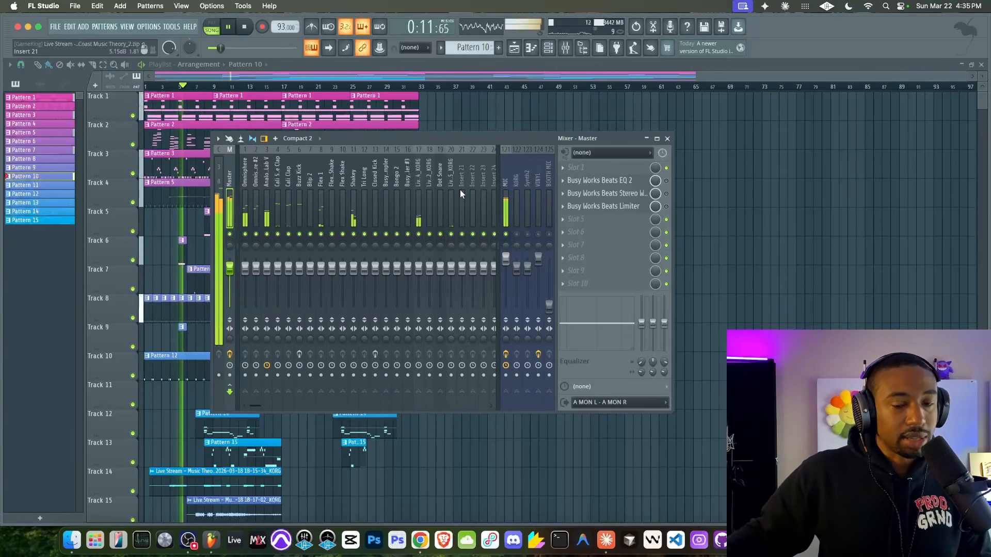
{"action": "key", "text": "space"}
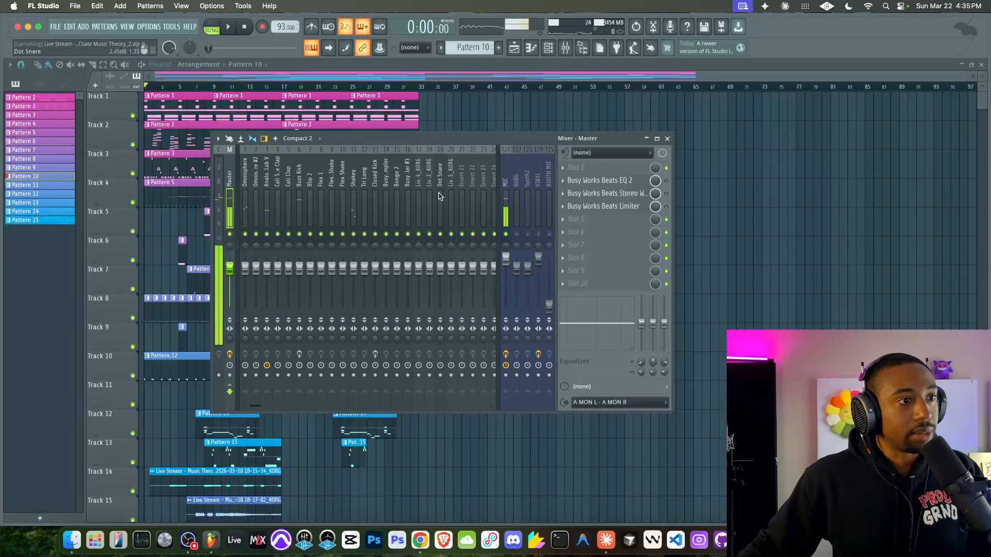
Route all mixer tracks from Omnisphere through track 20 only to Insert 21
{"action": "left_click_drag", "start_coordinate": [451, 178], "coordinate": [211, 191]}
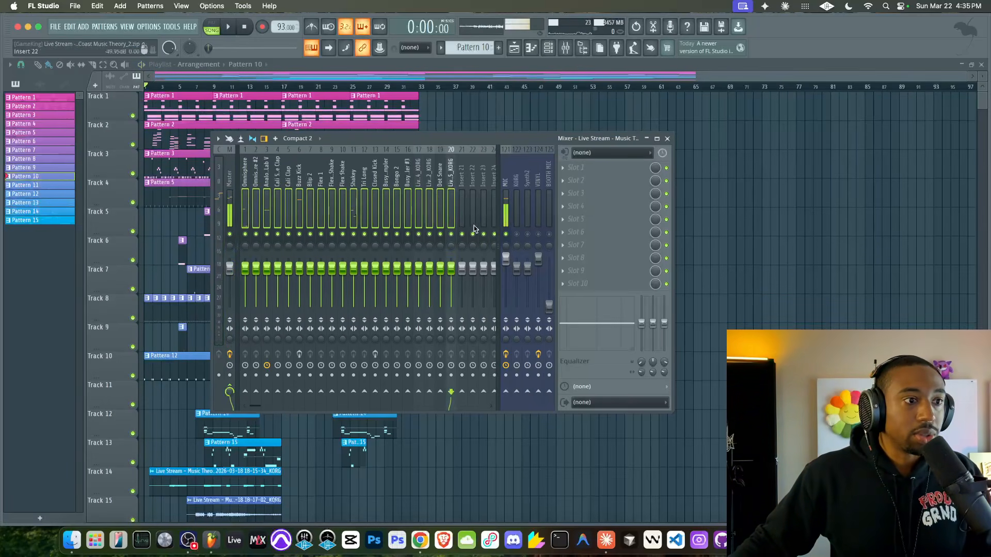
{"action": "right_click", "coordinate": [463, 392]}
{"action": "left_click", "coordinate": [481, 405]}
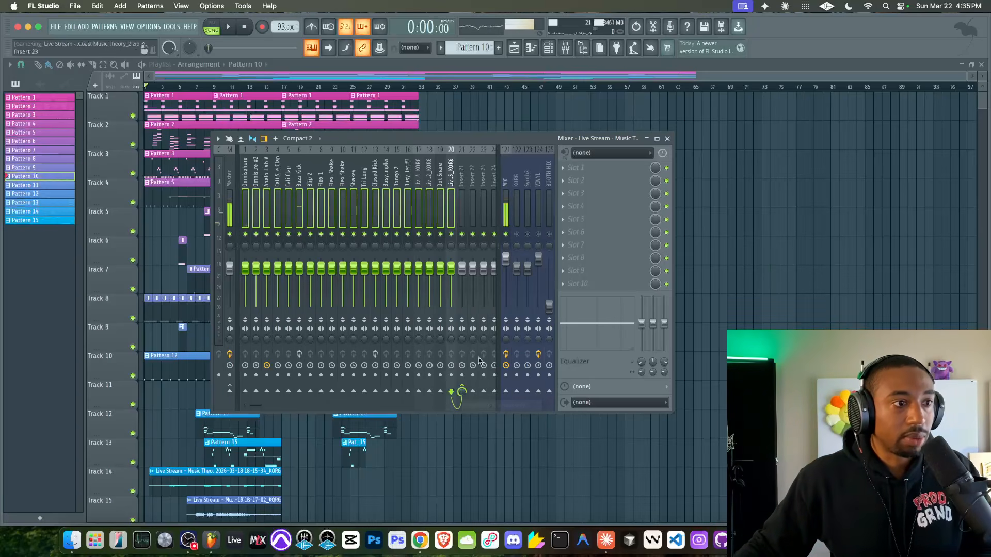
Select Insert 21 and play short passages of the song to check the signal arriving from the routed tracks
{"action": "left_click", "coordinate": [465, 194]}
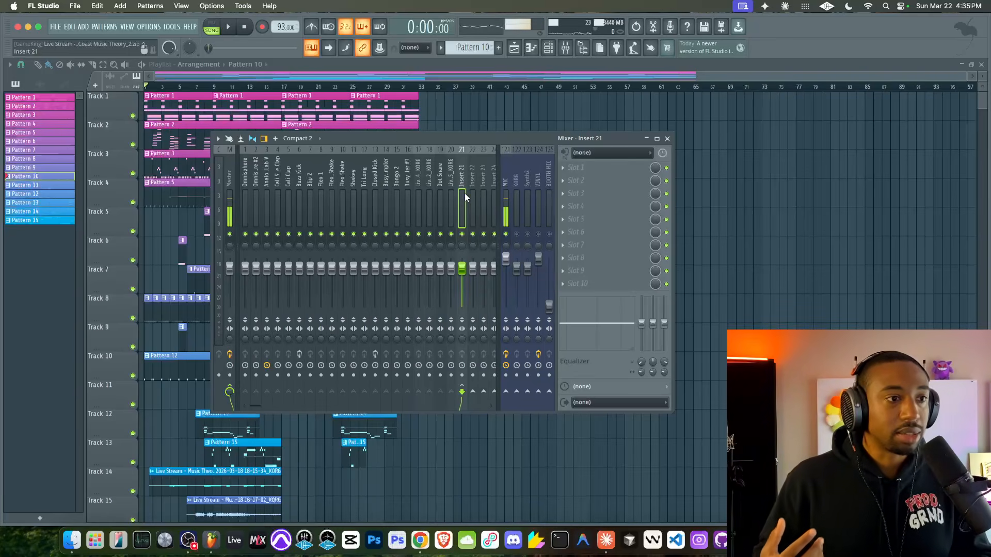
{"action": "key", "text": "space"}
{"action": "key", "text": "space"}
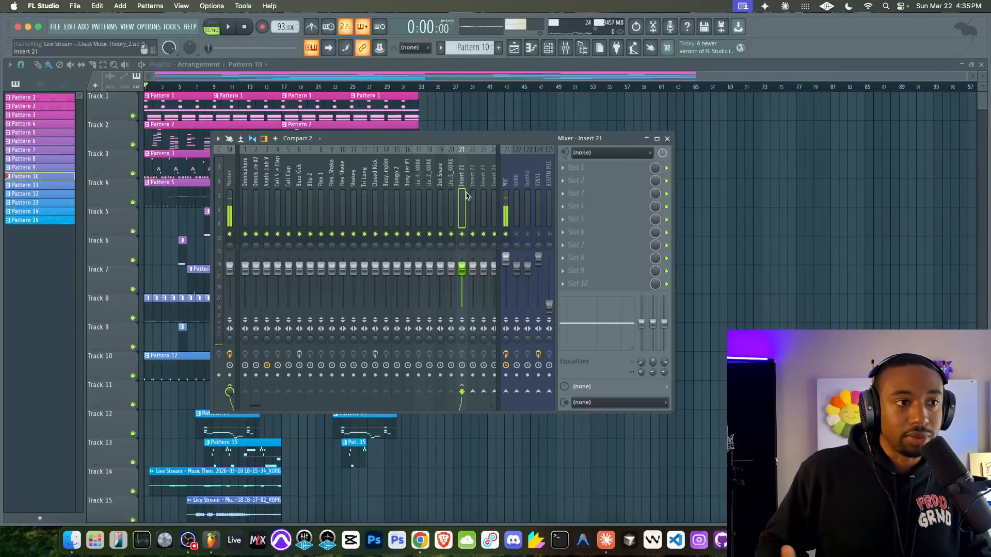
{"action": "key", "text": "space"}
{"action": "key", "text": "space"}
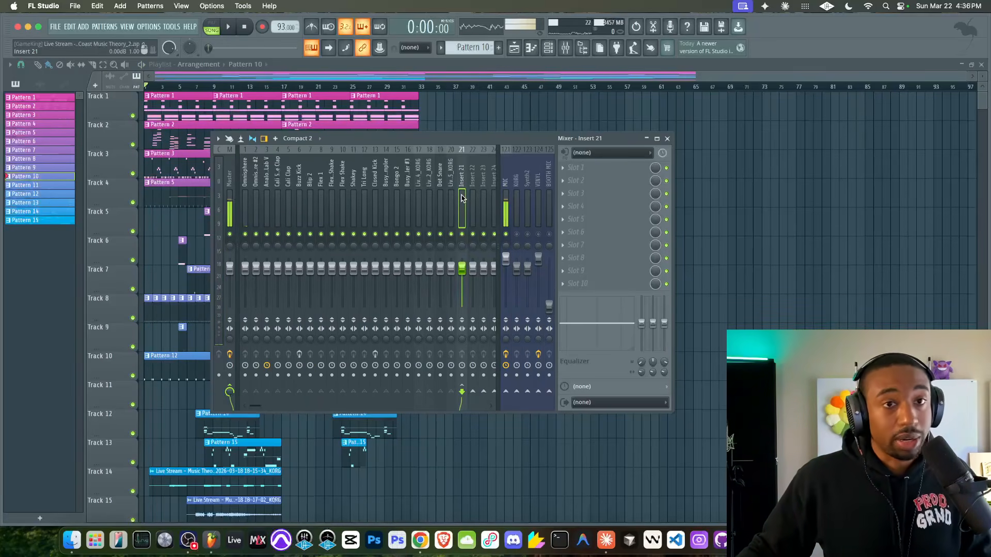
{"action": "key", "text": "space"}
{"action": "key", "text": "space"}
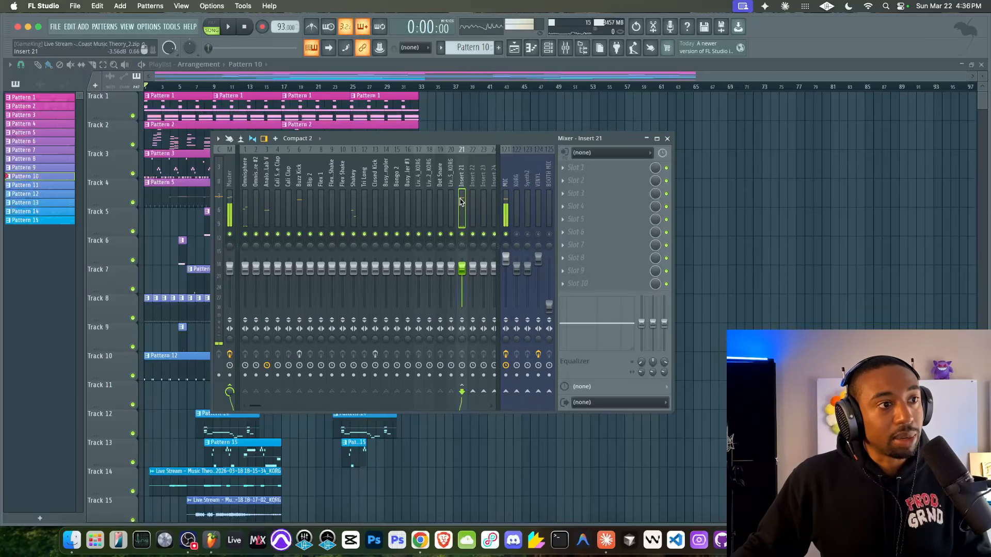
Rename mixer track Insert 21 to MIX BUS
{"action": "right_click", "coordinate": [461, 201]}
{"action": "key", "text": "F2"}
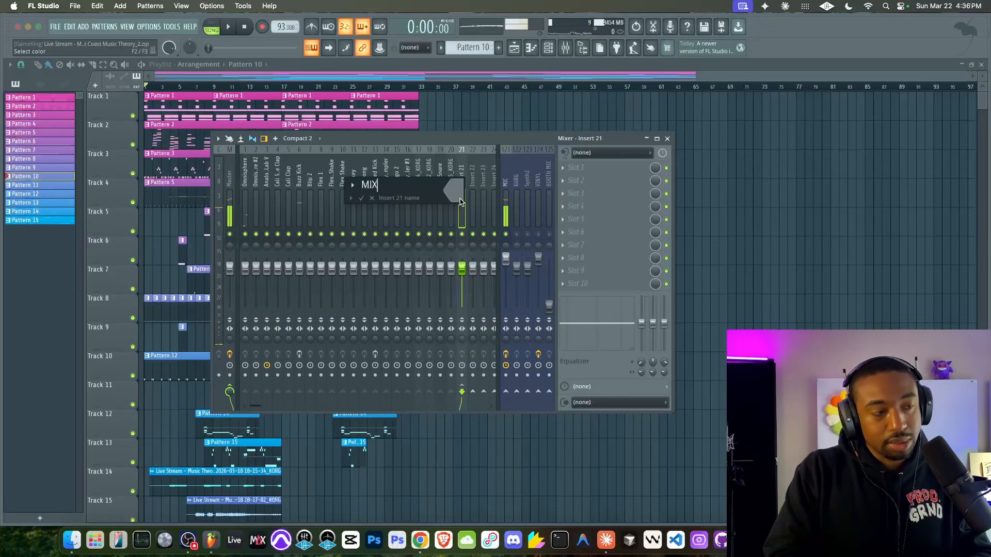
{"action": "type", "text": "MIX BUS"}
{"action": "key", "text": "Return"}
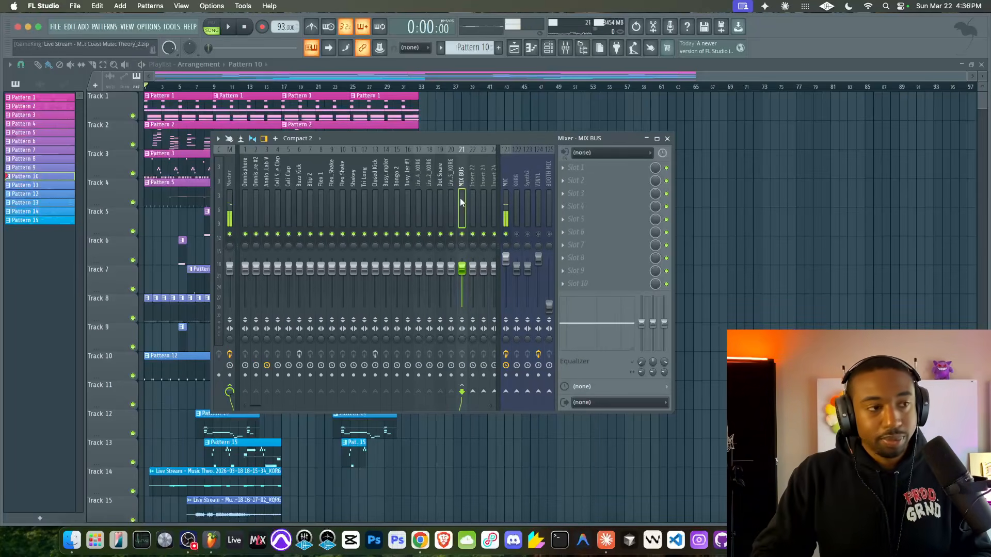
Listen to the song through MIX BUS and load Busy Works Beats EQ 2 into its first effect slot
{"action": "key", "text": "space"}
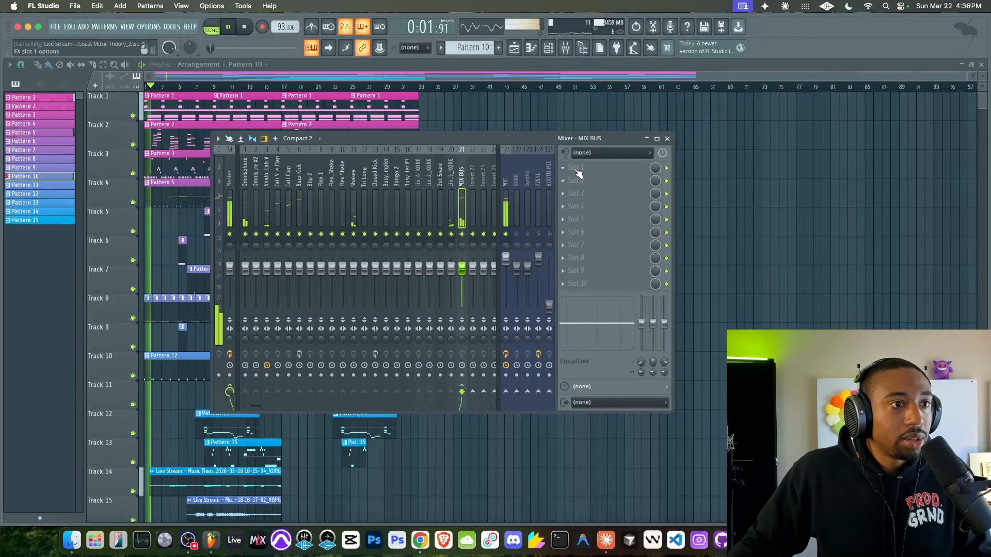
{"action": "key", "text": "space"}
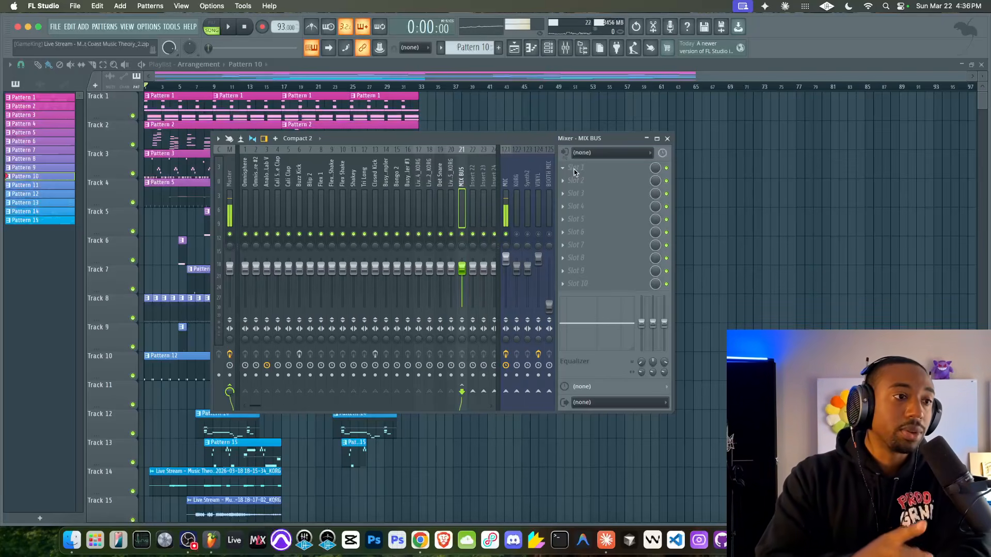
{"action": "left_click", "coordinate": [575, 172]}
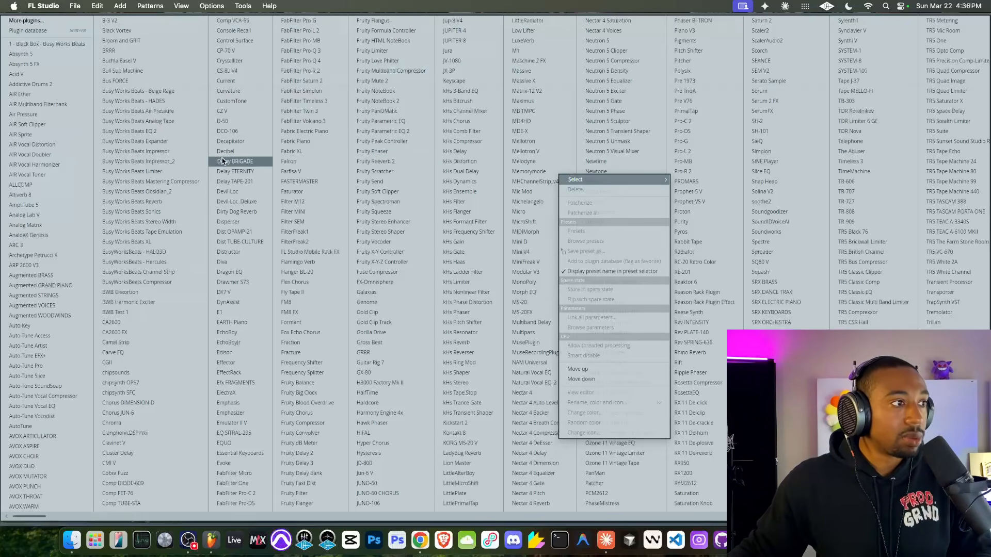
{"action": "left_click", "coordinate": [182, 132]}
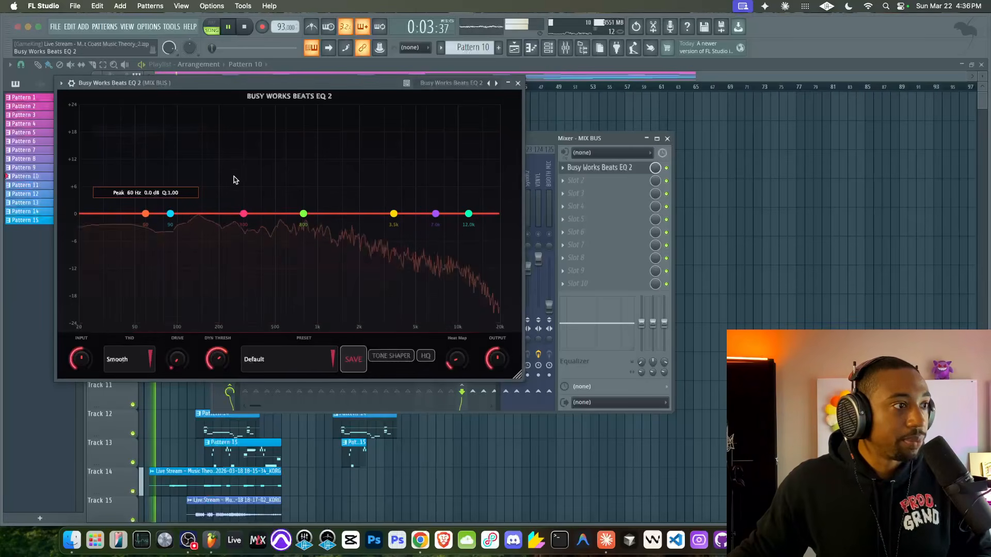
Raise the Drive of the MIX BUS equalizer to about 0.71 while listening to the song
{"action": "left_click_drag", "start_coordinate": [177, 360], "coordinate": [185, 263]}
{"action": "key", "text": "space"}
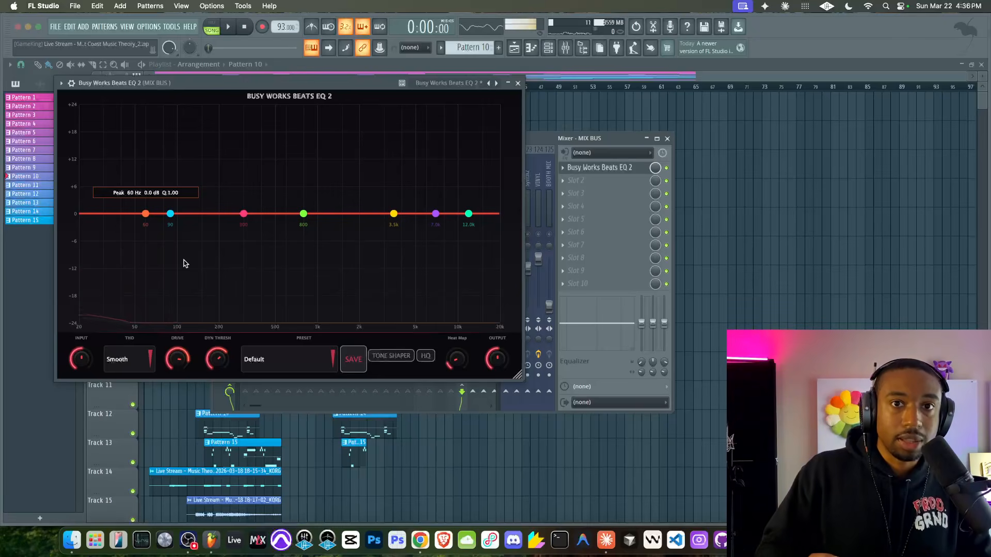
{"action": "key", "text": "space"}
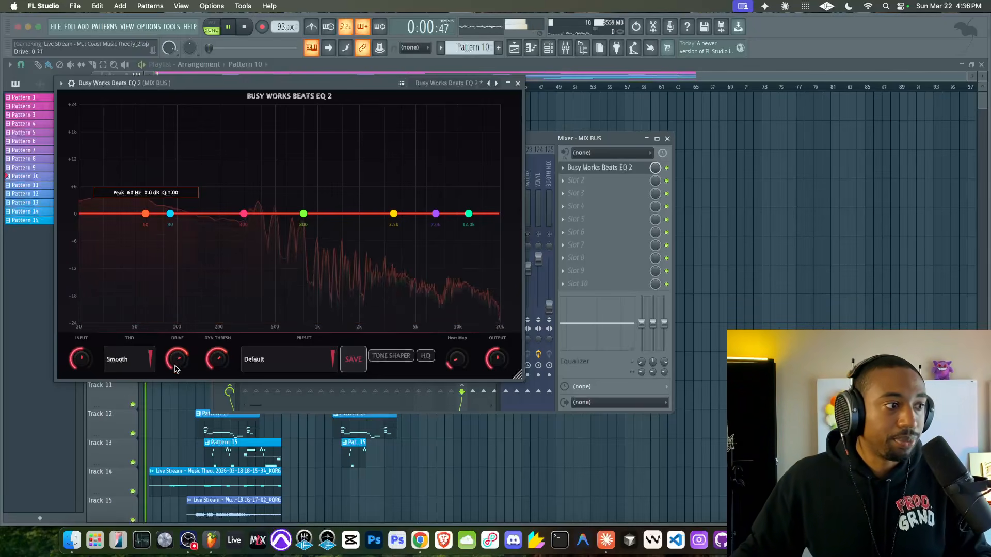
Show the plugin wrapper options of the MIX BUS equalizer and toggle the effect during playback to compare the sound
{"action": "left_click", "coordinate": [71, 83]}
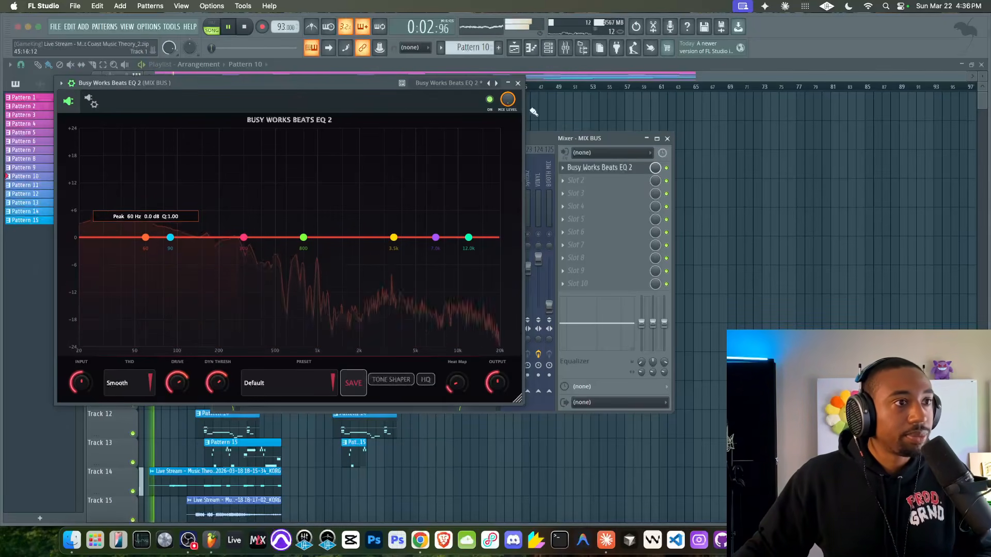
{"action": "left_click", "coordinate": [490, 100]}
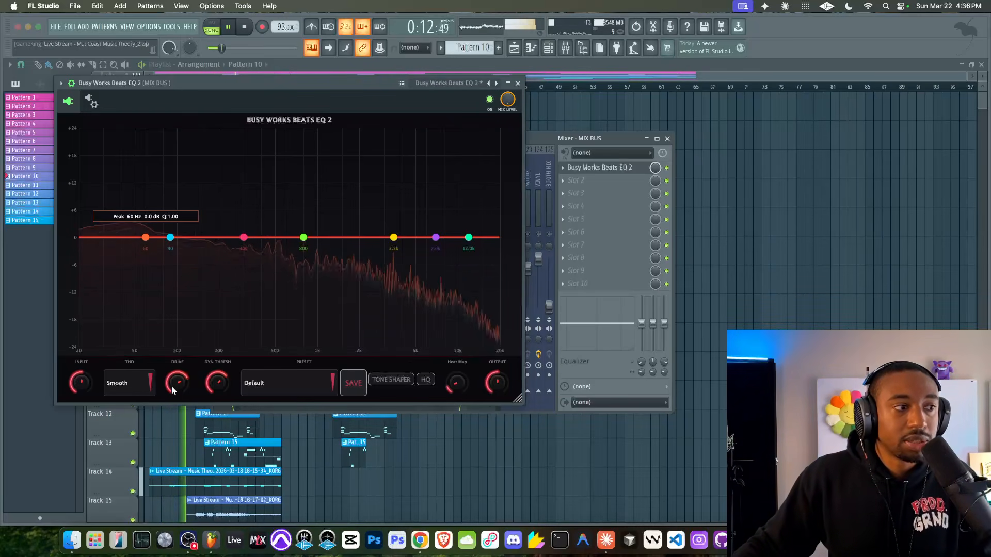
{"action": "key", "text": "space"}
Review the THD modes of the MIX BUS equalizer and turn on its HQ oversampling during playback
{"action": "left_click", "coordinate": [148, 386]}
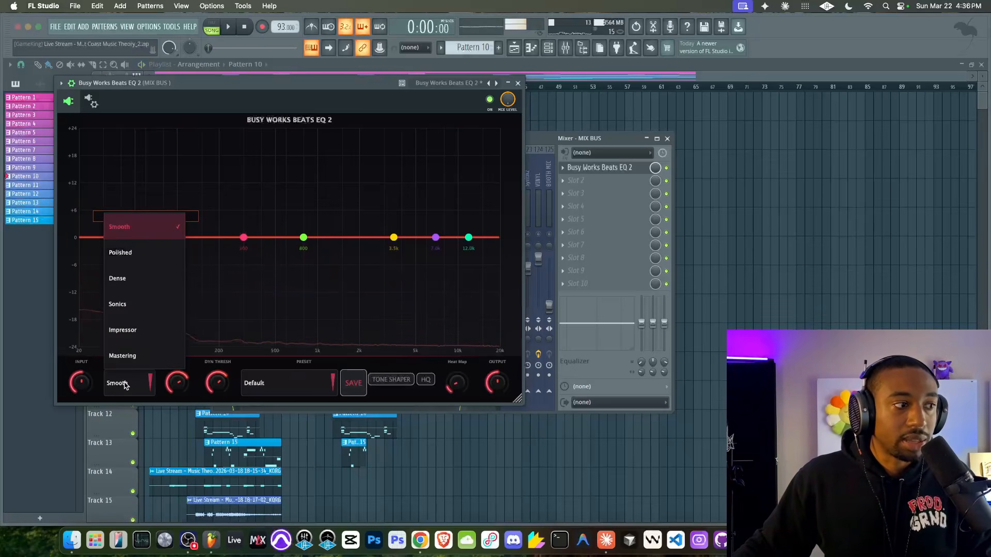
{"action": "left_click", "coordinate": [204, 381]}
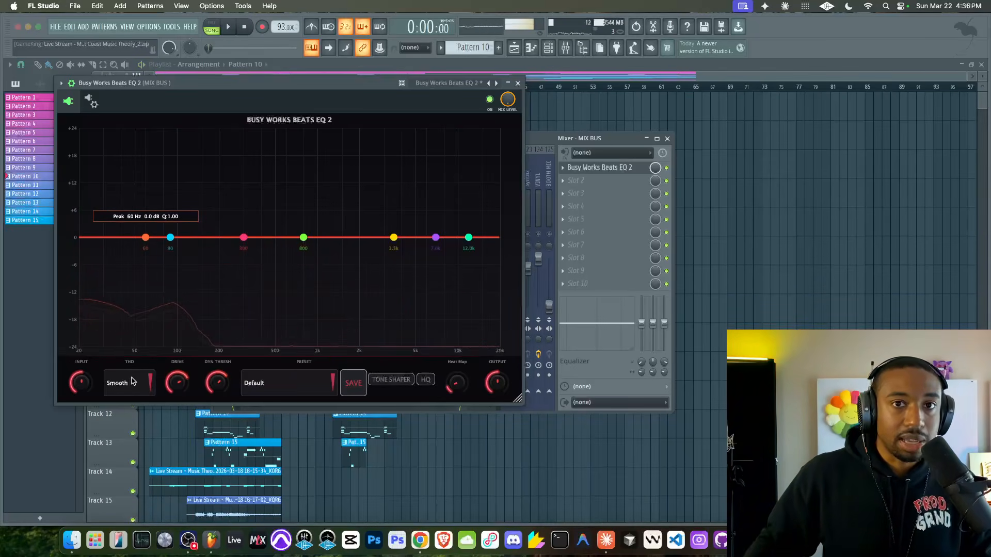
{"action": "key", "text": "space"}
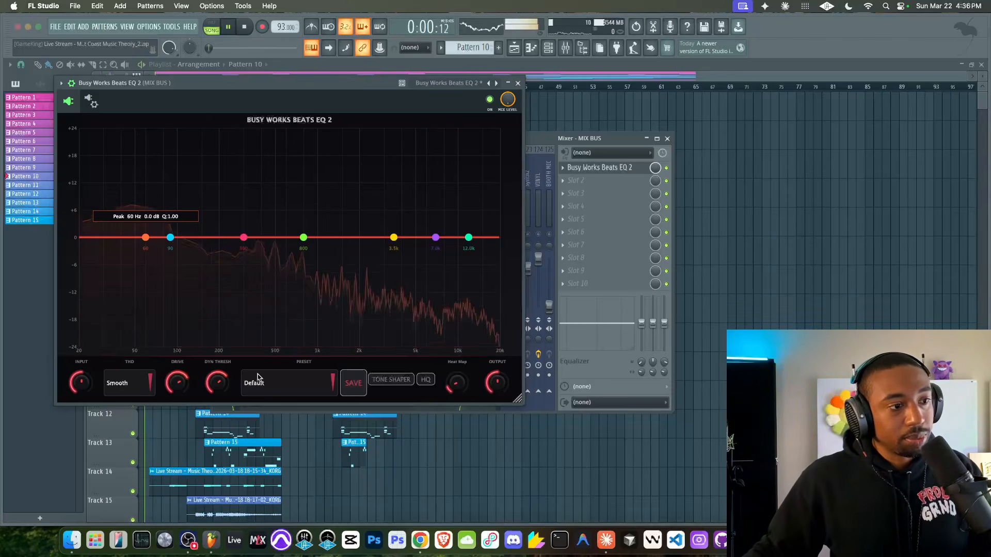
{"action": "left_click", "coordinate": [426, 380]}
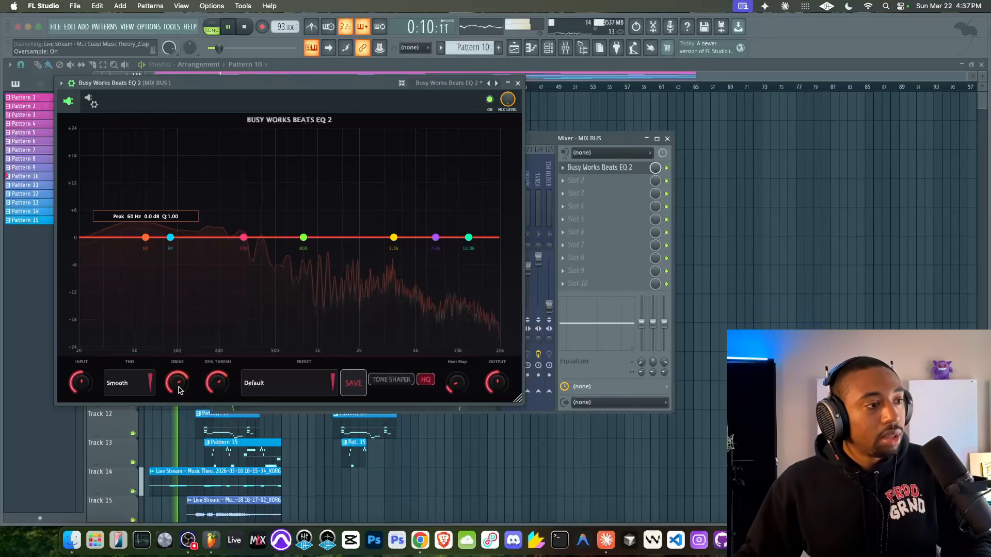
Audition the Polished and Dense THD modes on the MIX BUS equalizer and return to Smooth
{"action": "left_click", "coordinate": [131, 383]}
{"action": "left_click", "coordinate": [131, 253]}
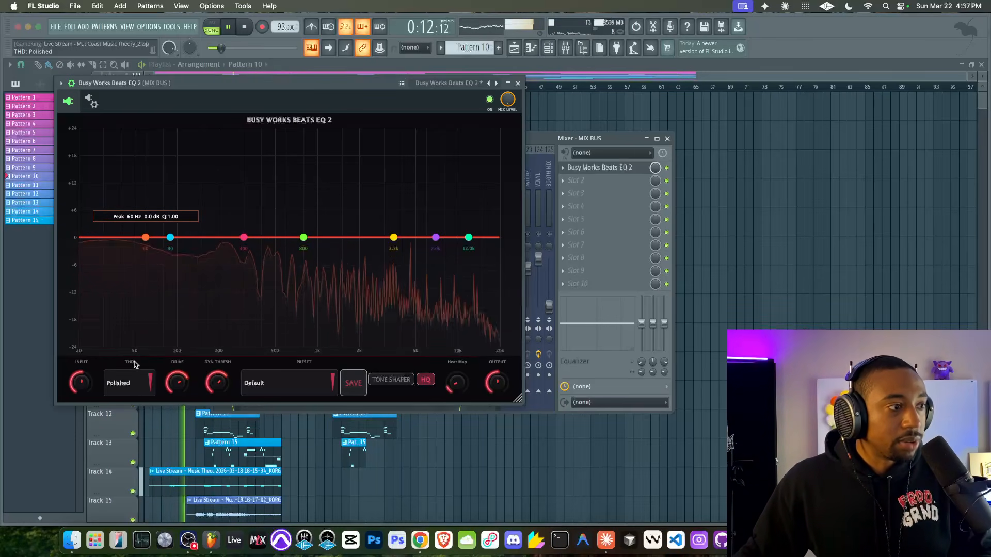
{"action": "left_click", "coordinate": [128, 383]}
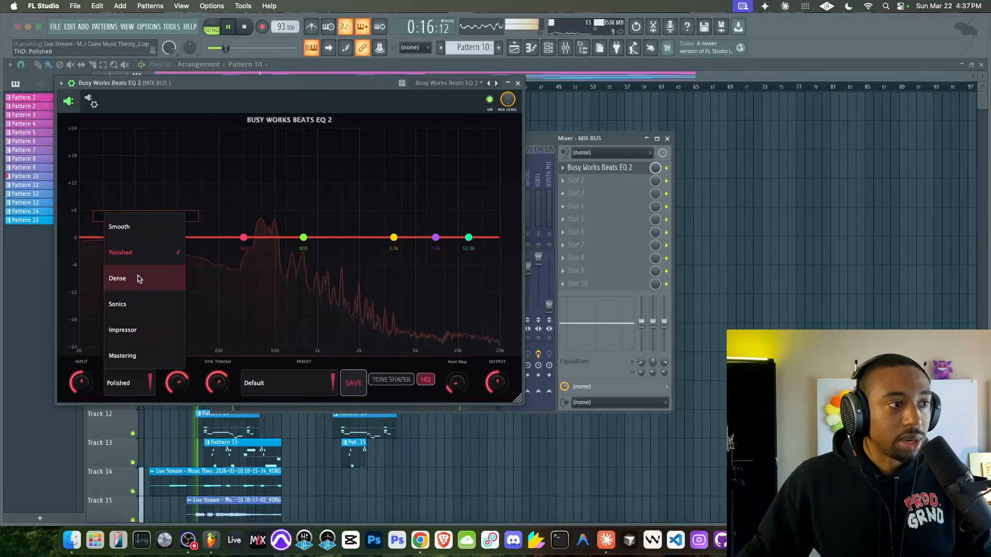
{"action": "left_click", "coordinate": [137, 279]}
{"action": "left_click", "coordinate": [128, 383]}
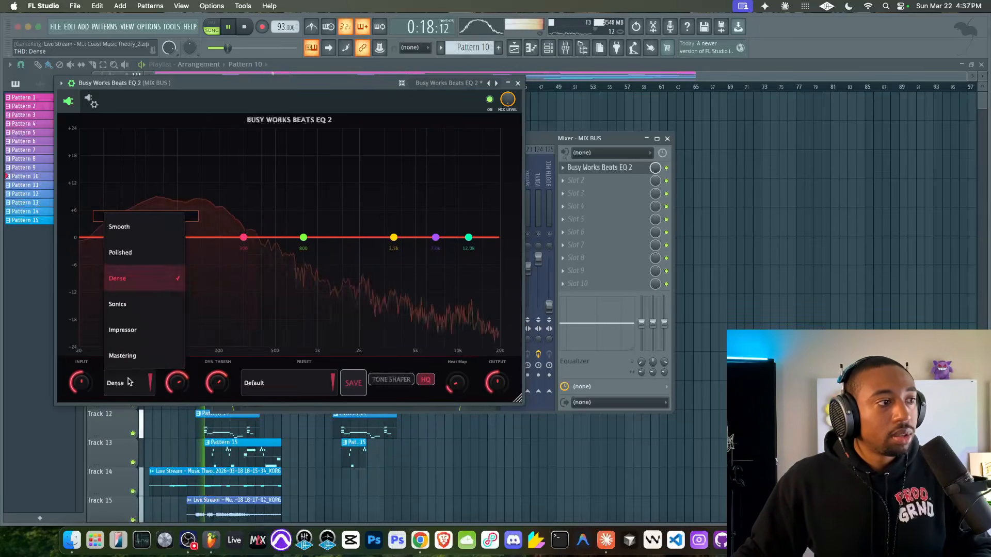
{"action": "left_click", "coordinate": [137, 225]}
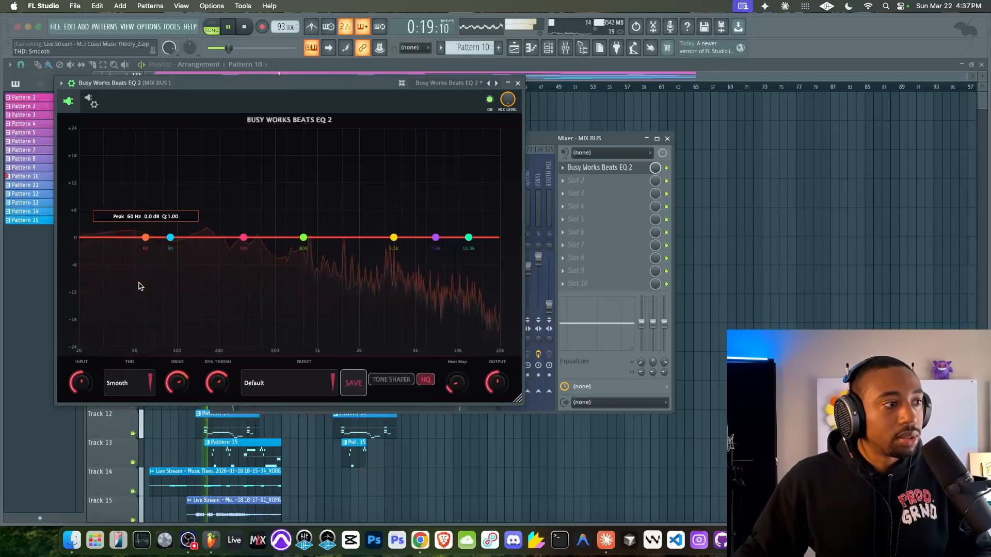
Audition the Polished, Dense, Sonics and Impressor THD modes on the MIX BUS equalizer and settle on Dense
{"action": "left_click", "coordinate": [133, 383]}
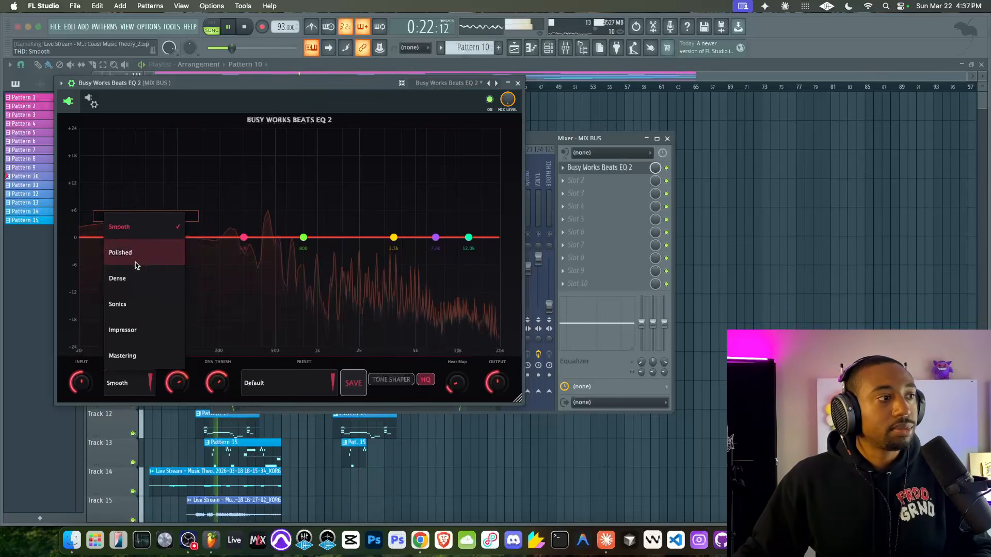
{"action": "left_click", "coordinate": [135, 254]}
{"action": "left_click", "coordinate": [129, 383]}
{"action": "left_click", "coordinate": [129, 278]}
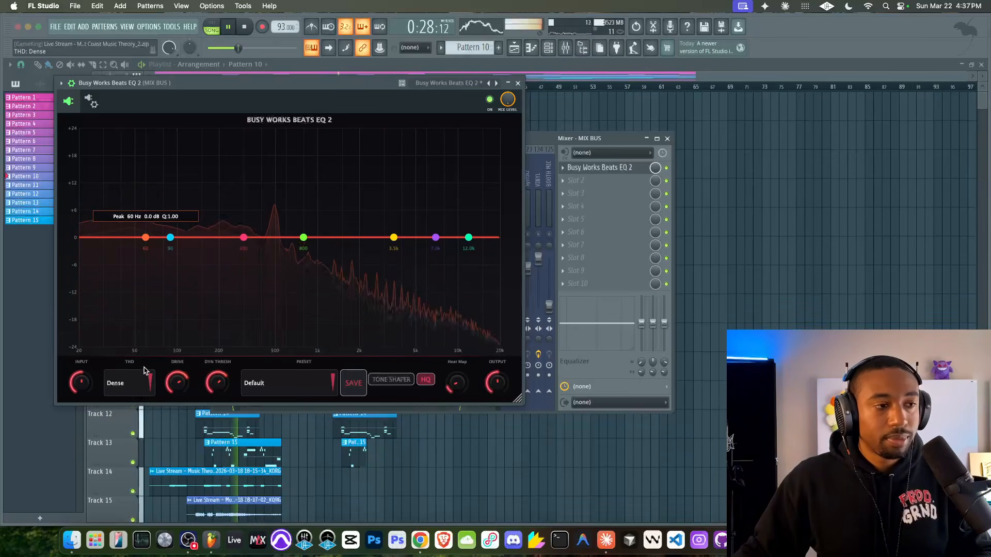
{"action": "left_click", "coordinate": [140, 371]}
{"action": "left_click", "coordinate": [135, 305]}
{"action": "left_click", "coordinate": [146, 369]}
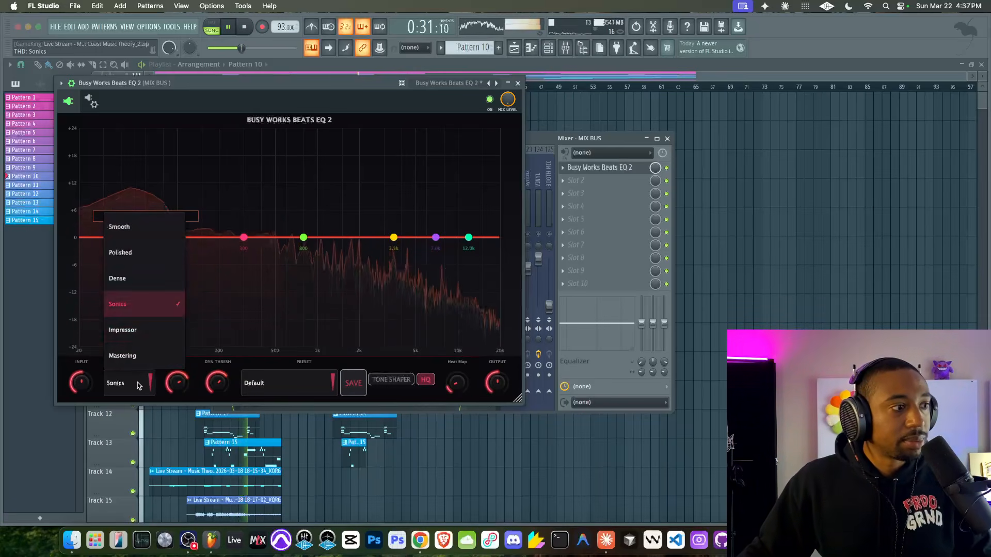
{"action": "left_click", "coordinate": [134, 327]}
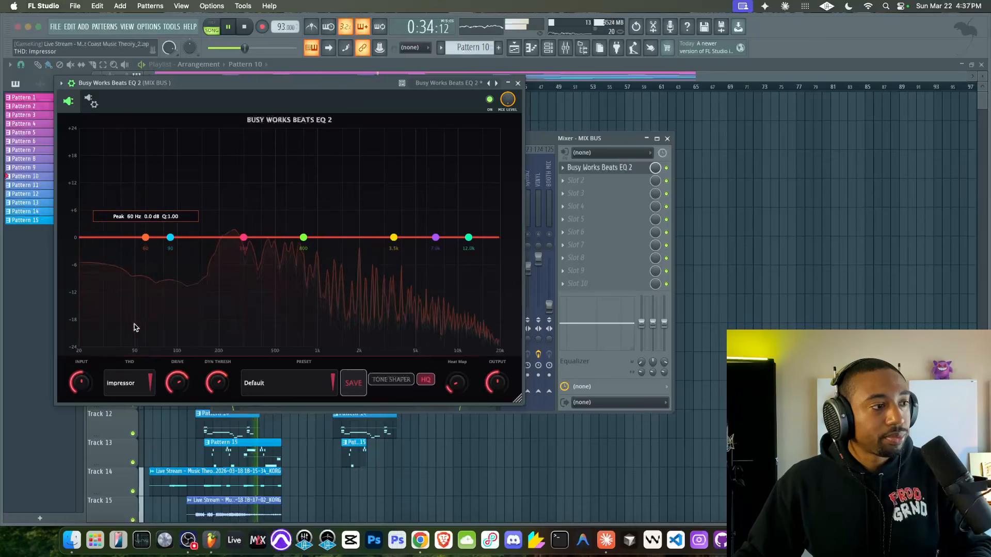
{"action": "left_click", "coordinate": [130, 375]}
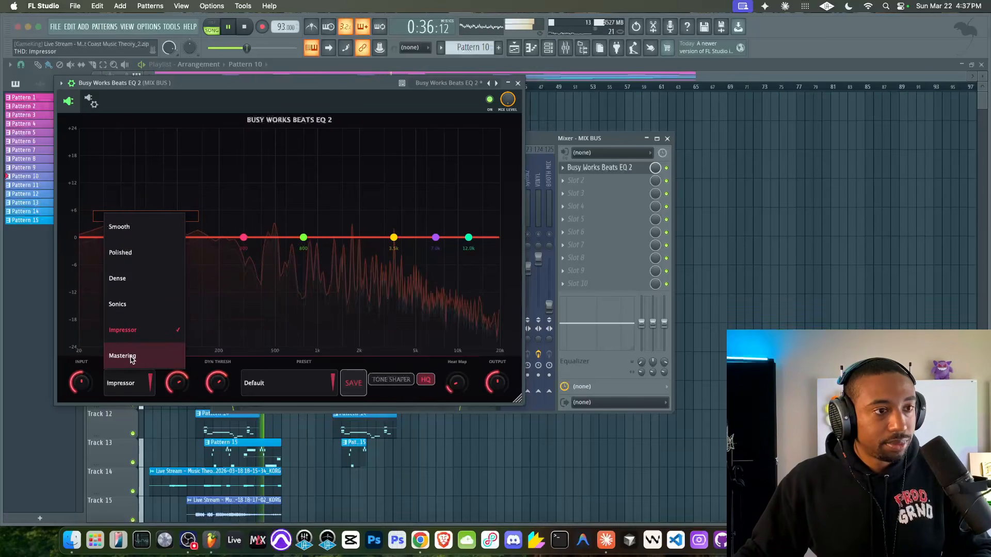
{"action": "left_click", "coordinate": [137, 279]}
{"action": "key", "text": "space"}
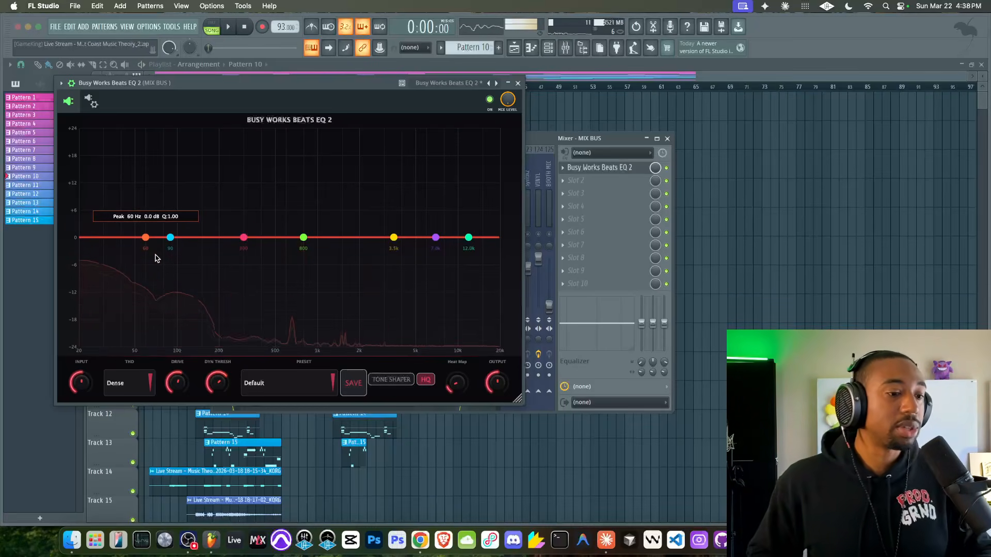
Close the equalizer window and lower the Omnisphere mixer track to about -5.7 dB, checking the level with short playback
{"action": "key", "text": "space"}
{"action": "left_click", "coordinate": [518, 83]}
{"action": "key", "text": "space"}
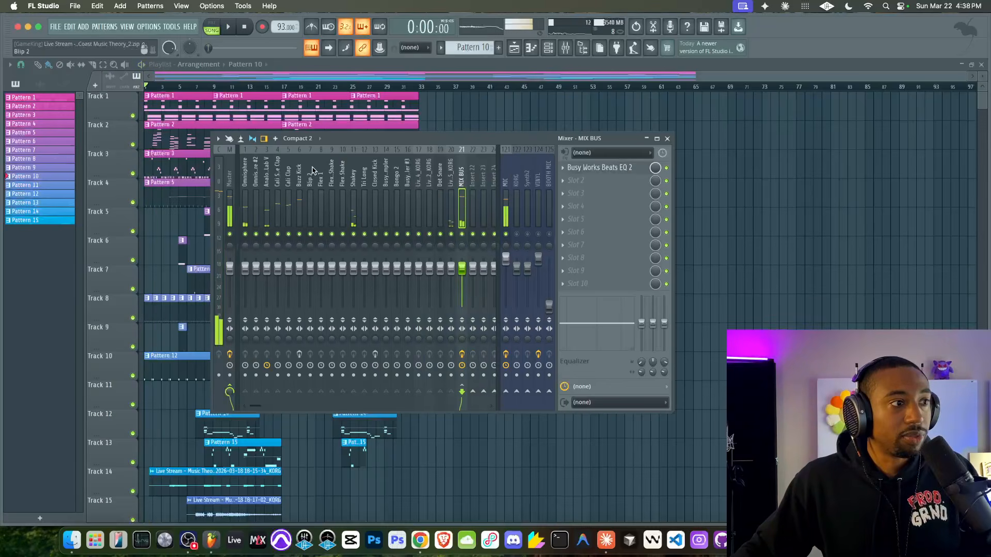
{"action": "left_click", "coordinate": [246, 181]}
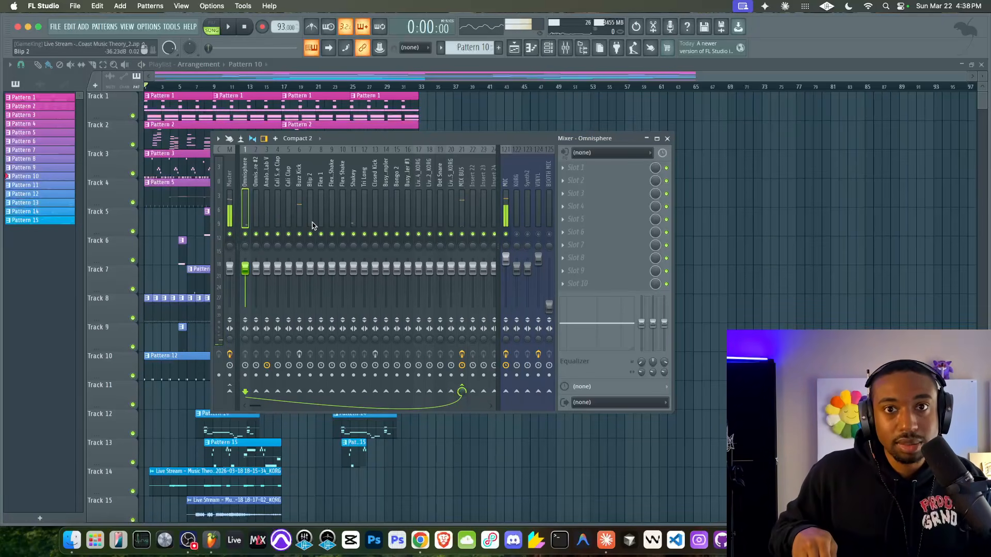
{"action": "key", "text": "space"}
{"action": "left_click_drag", "start_coordinate": [245, 268], "coordinate": [245, 277]}
{"action": "key", "text": "space"}
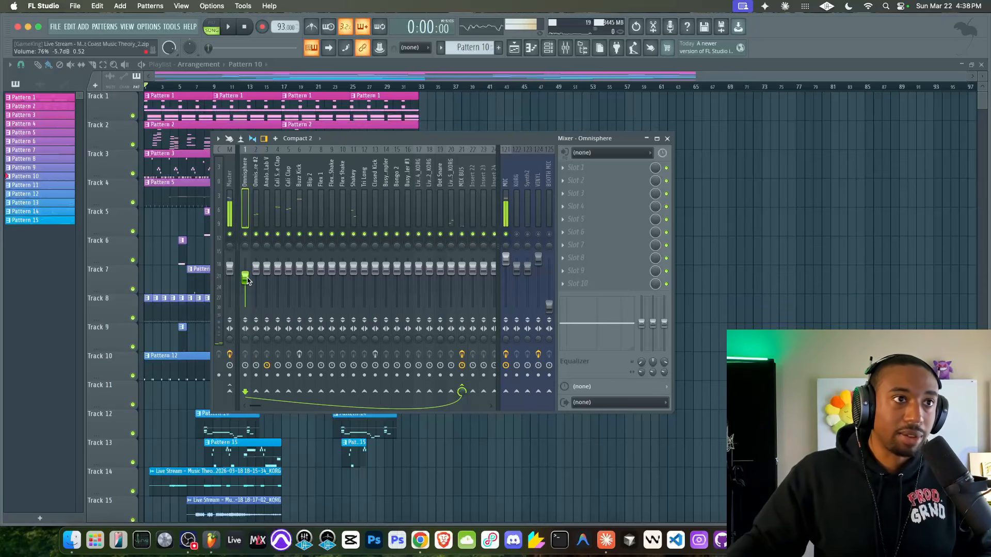
{"action": "key", "text": "space"}
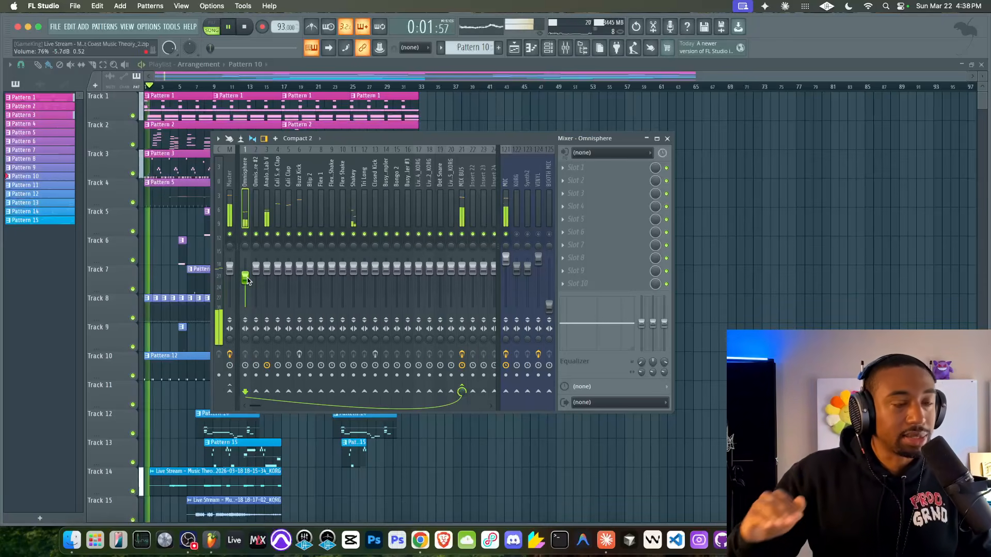
{"action": "key", "text": "space"}
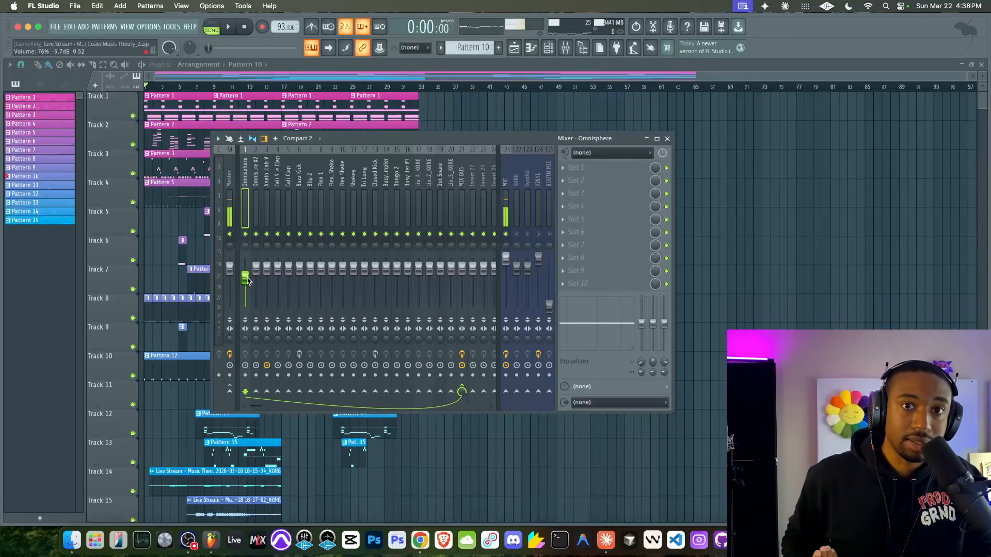
During playback, lower Omnisphere #2 to about -4.9 dB and the KORG recording on mixer track 17 to about -4.8 dB
{"action": "key", "text": "space"}
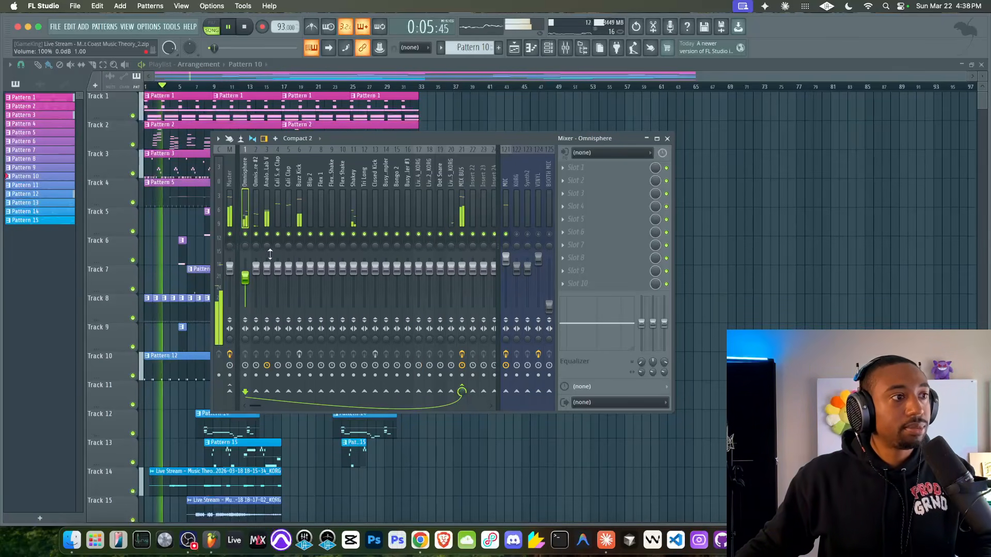
{"action": "key", "text": "space"}
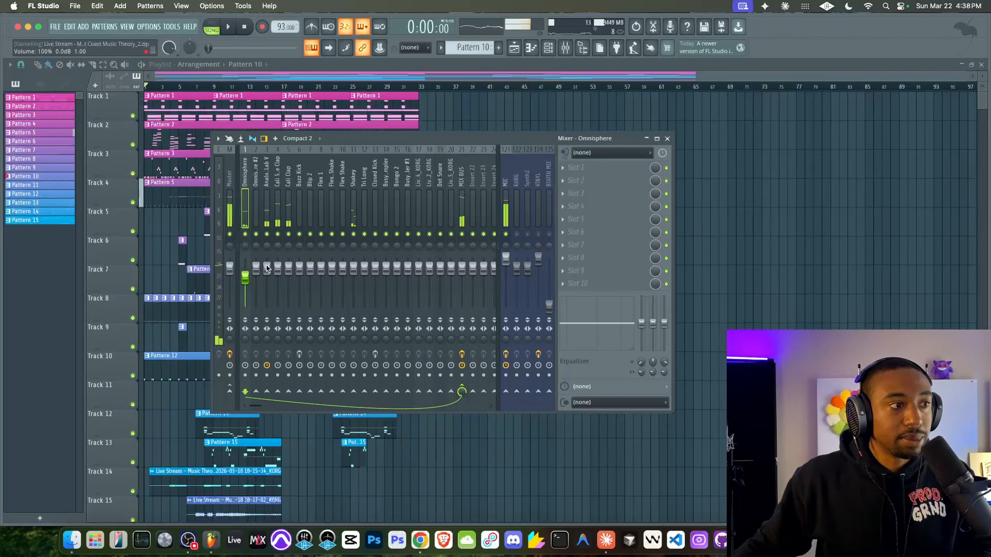
{"action": "left_click_drag", "start_coordinate": [266, 272], "coordinate": [266, 272]}
{"action": "key", "text": "space"}
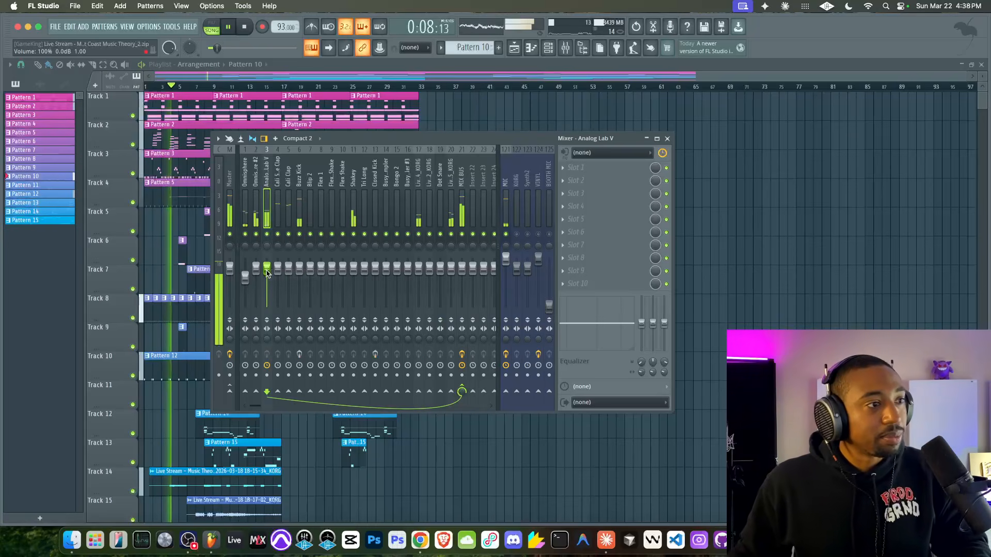
{"action": "left_click_drag", "start_coordinate": [255, 267], "coordinate": [255, 279]}
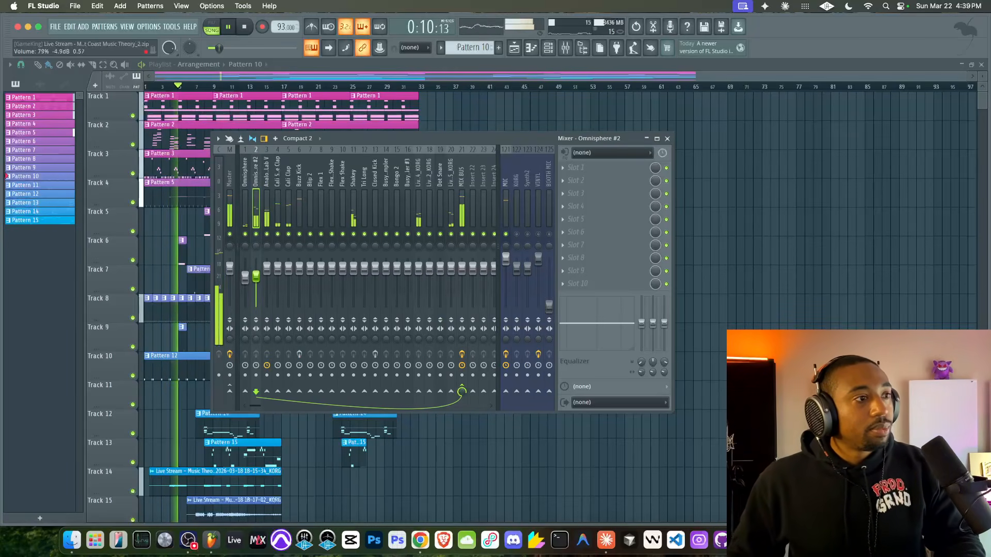
{"action": "left_click_drag", "start_coordinate": [419, 267], "coordinate": [419, 275]}
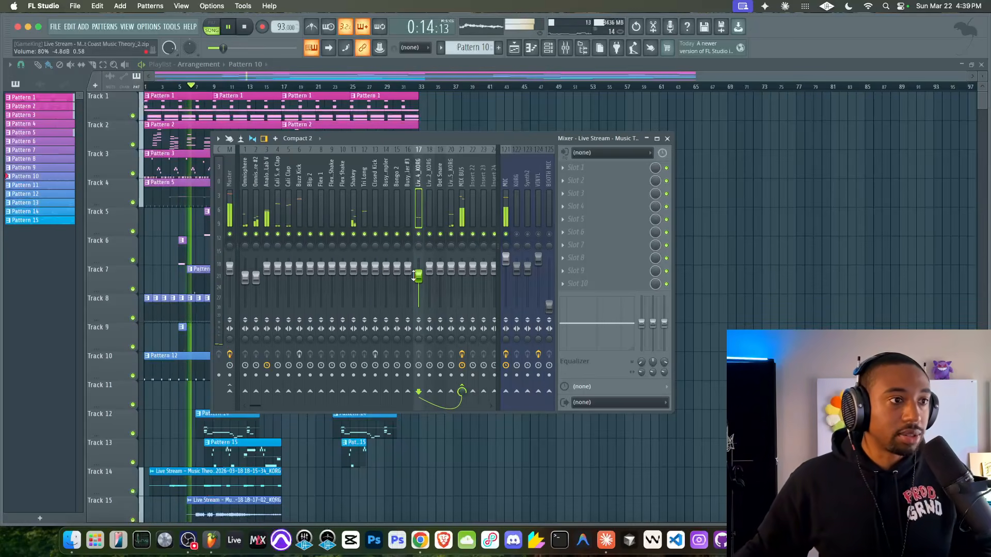
Lower the KORG recording on mixer track 18 and the Busy Works sampler tracks 14 and 16, with track 16 at about -3.5 dB
{"action": "left_click", "coordinate": [463, 209]}
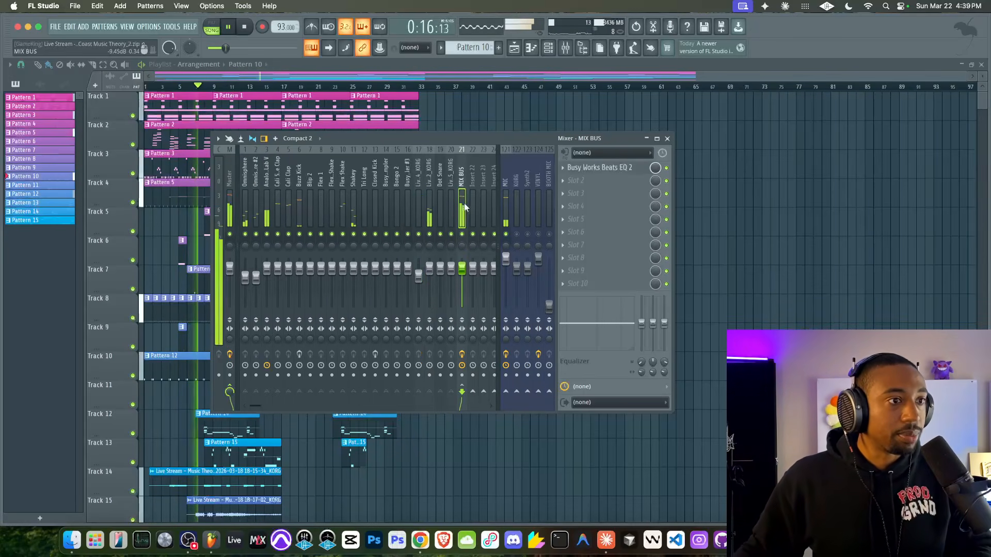
{"action": "left_click_drag", "start_coordinate": [429, 267], "coordinate": [429, 281]}
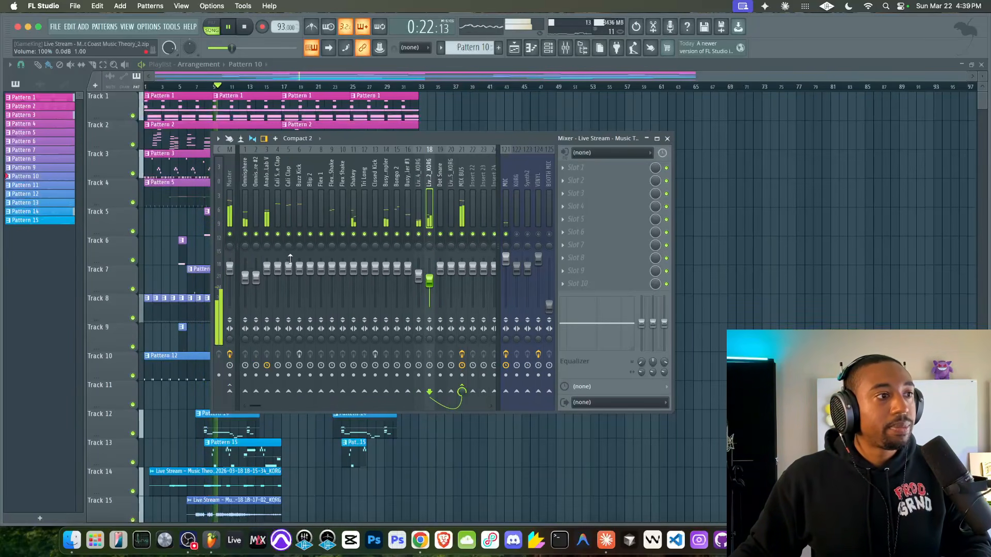
{"action": "left_click_drag", "start_coordinate": [386, 267], "coordinate": [411, 272]}
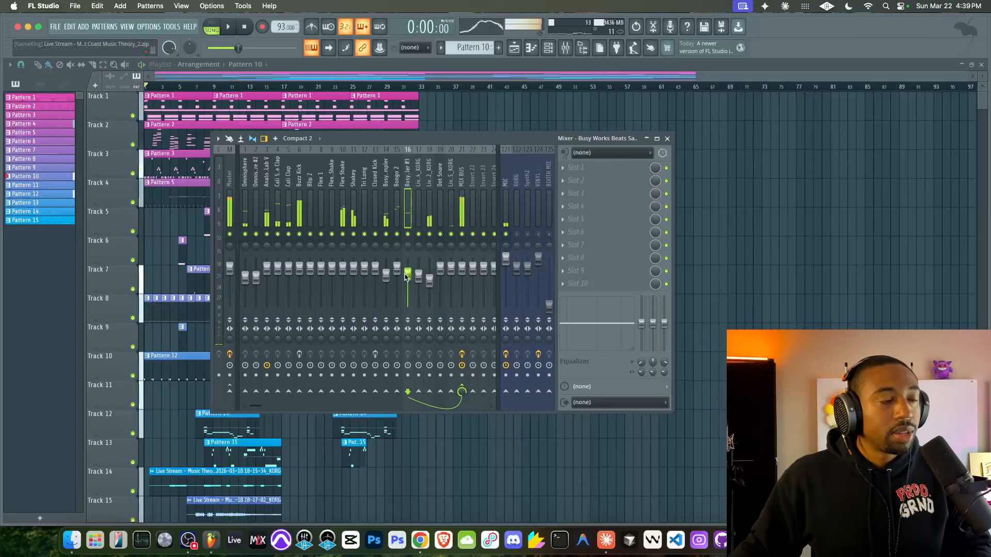
{"action": "key", "text": "space"}
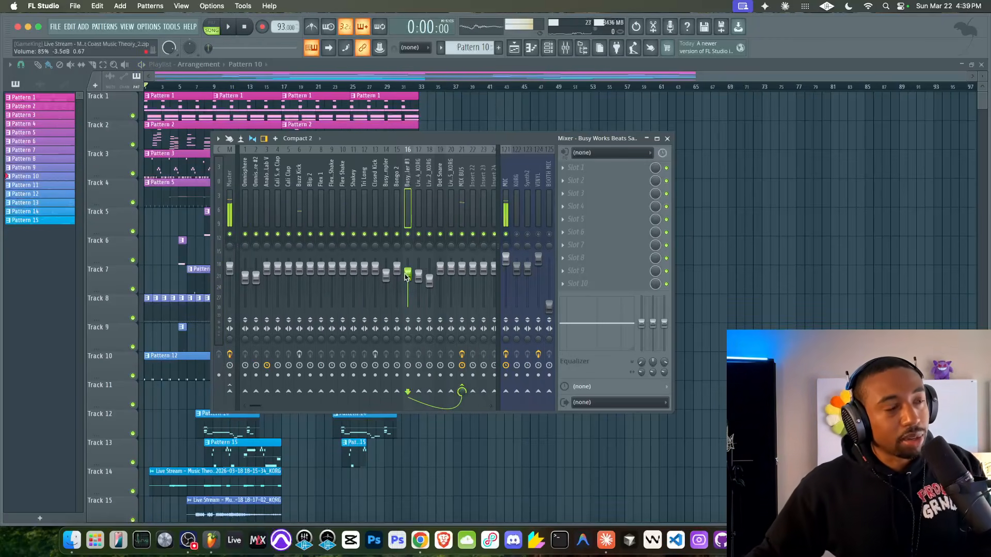
Play the song from about bar 8 and isolate the two KORG recordings on mixer tracks 17 and 18, keeping MIC active
{"action": "key", "text": "space"}
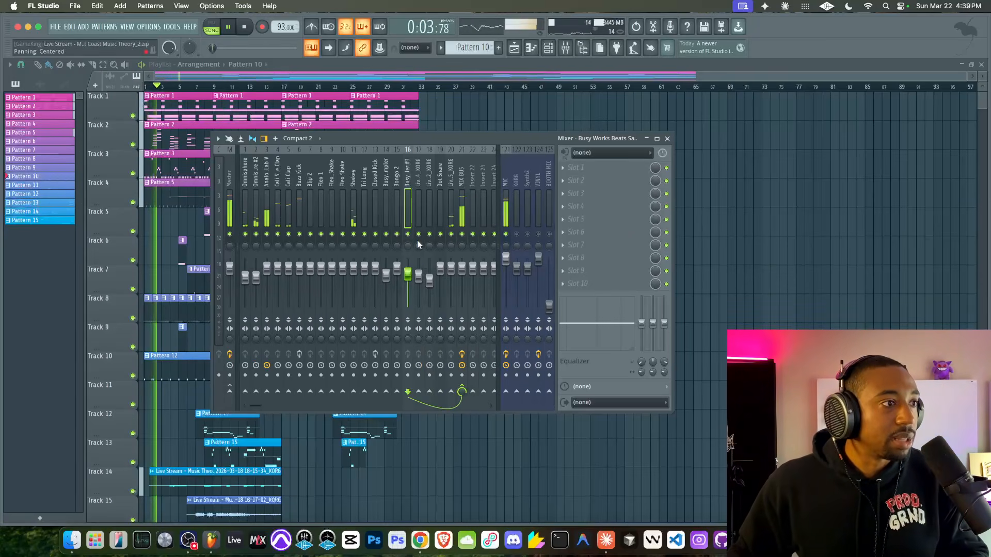
{"action": "left_click", "coordinate": [209, 86]}
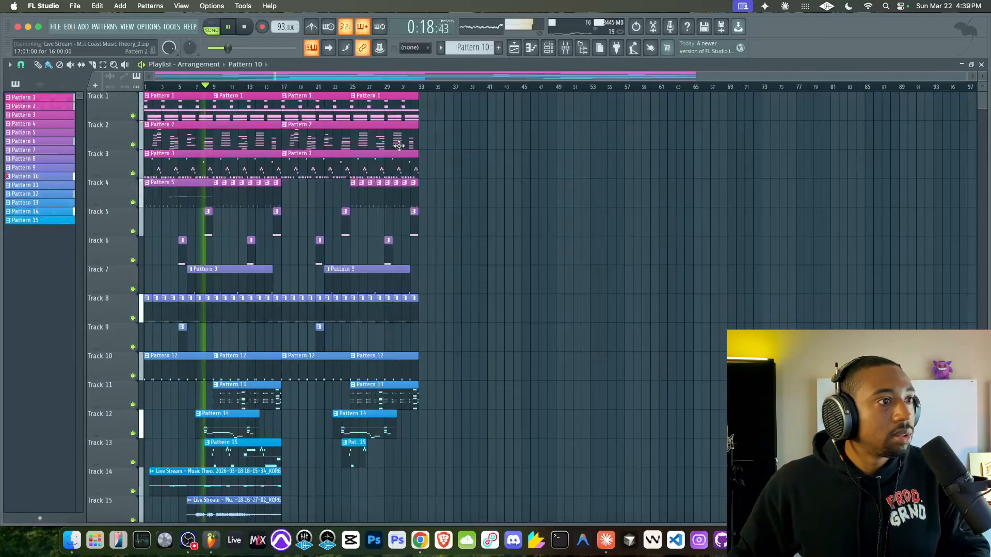
{"action": "left_click", "coordinate": [565, 48]}
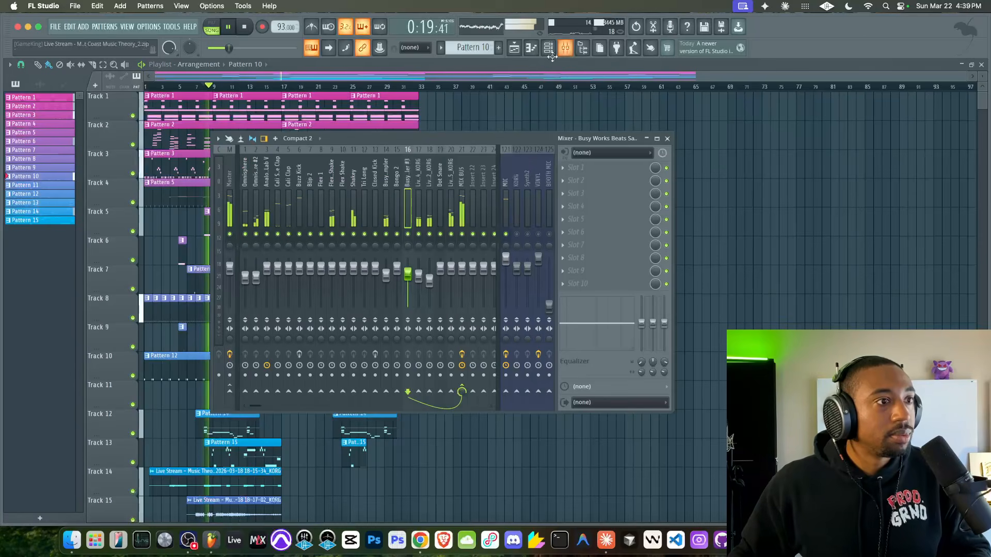
{"action": "right_click", "coordinate": [429, 234]}
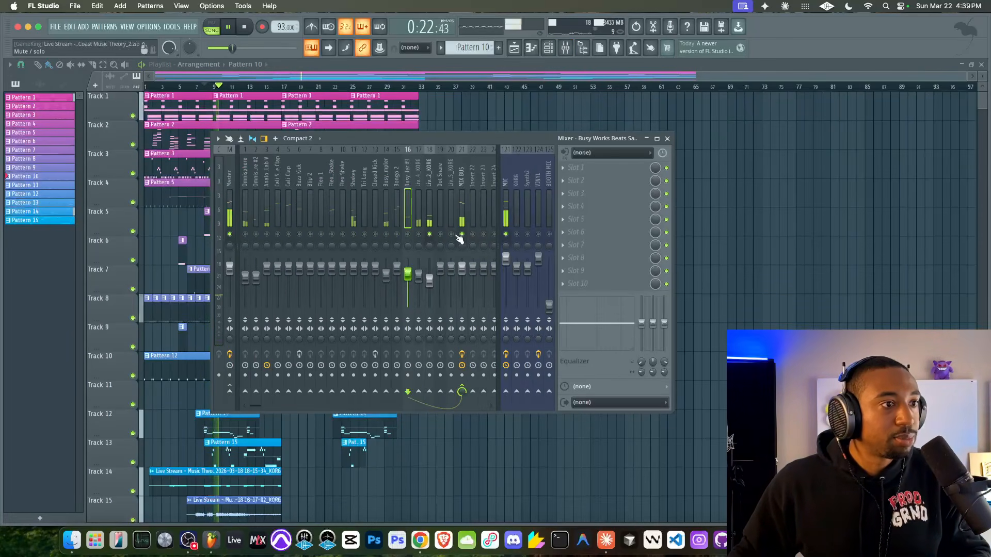
{"action": "right_click", "coordinate": [418, 234]}
{"action": "right_click", "coordinate": [430, 235]}
{"action": "left_click", "coordinate": [505, 234]}
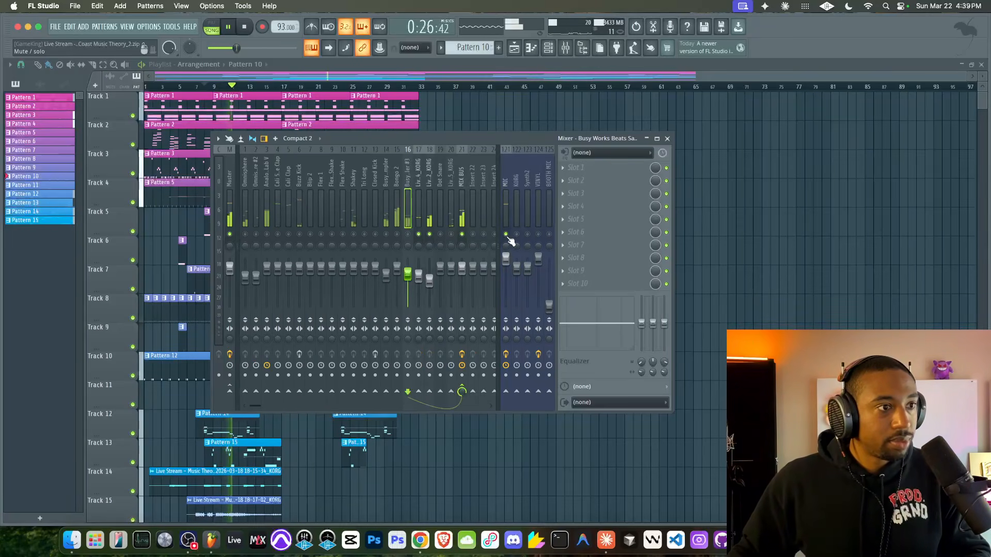
Pan the two KORG tracks to opposite sides, track 16 right and track 14 about 44% left, and reactivate all mixer tracks
{"action": "left_click", "coordinate": [420, 246]}
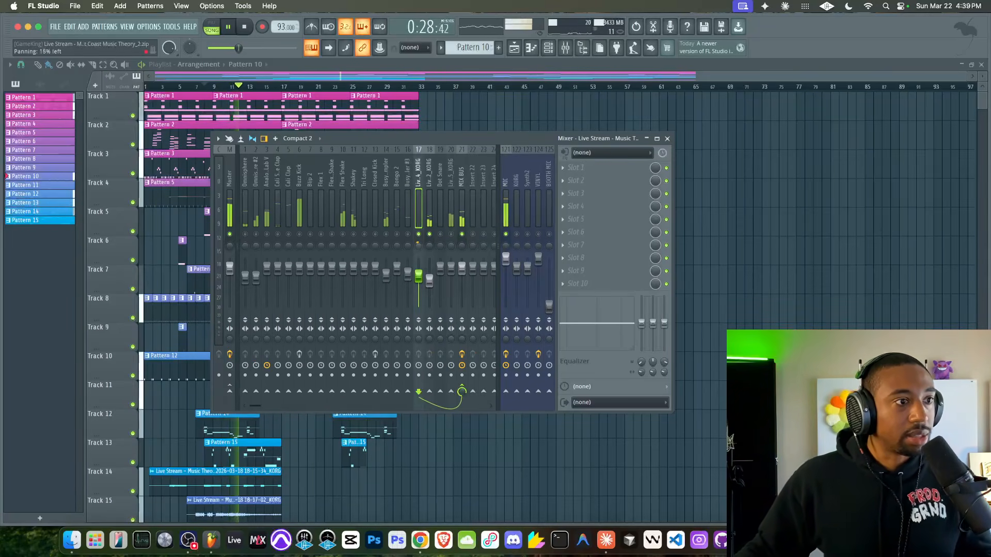
{"action": "left_click_drag", "start_coordinate": [430, 247], "coordinate": [386, 253]}
{"action": "left_click", "coordinate": [386, 234]}
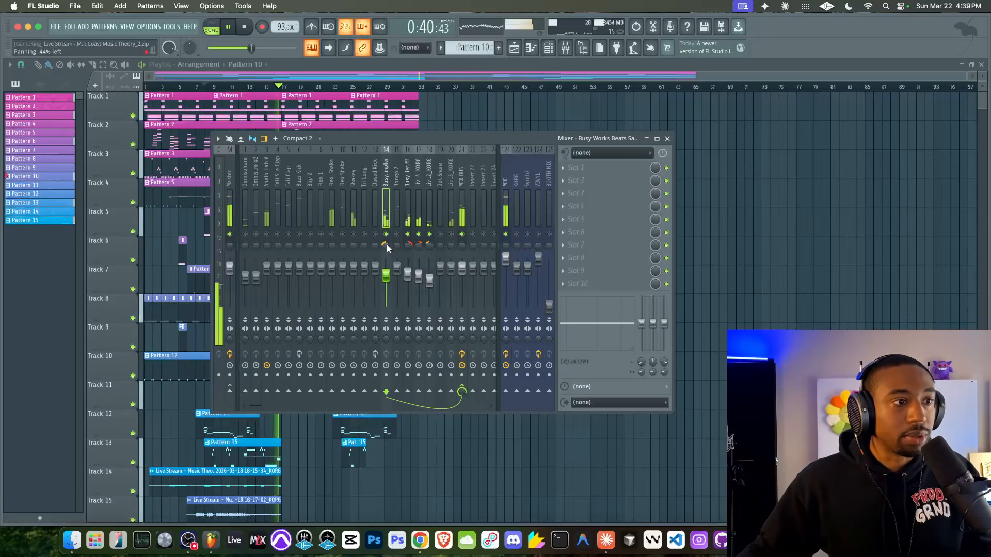
{"action": "right_click", "coordinate": [407, 235]}
{"action": "right_click", "coordinate": [407, 235]}
{"action": "key", "text": "space"}
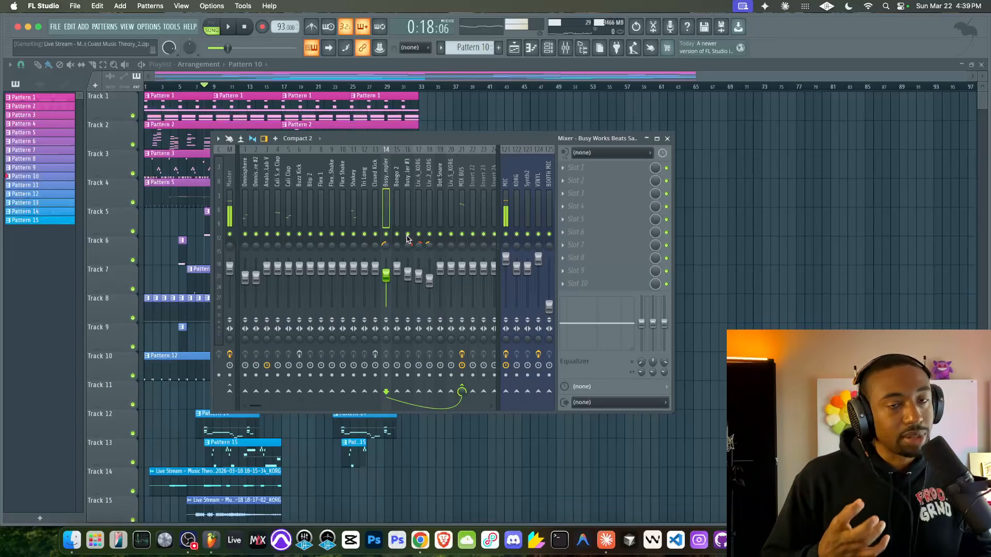
Set the panning of the Busy Works sampler on mixer track 14 to 29% left while listening to the full mix
{"action": "key", "text": "space"}
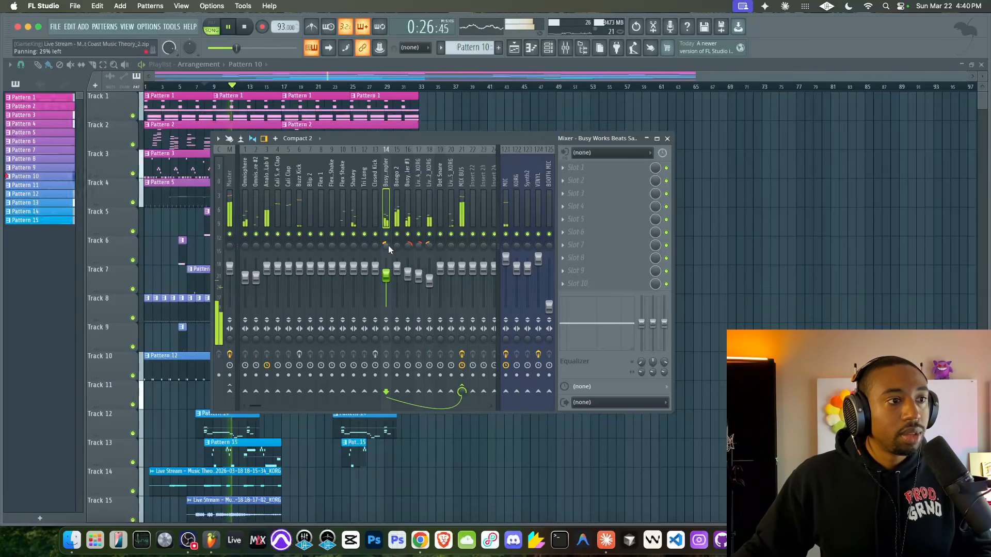
{"action": "key", "text": "space"}
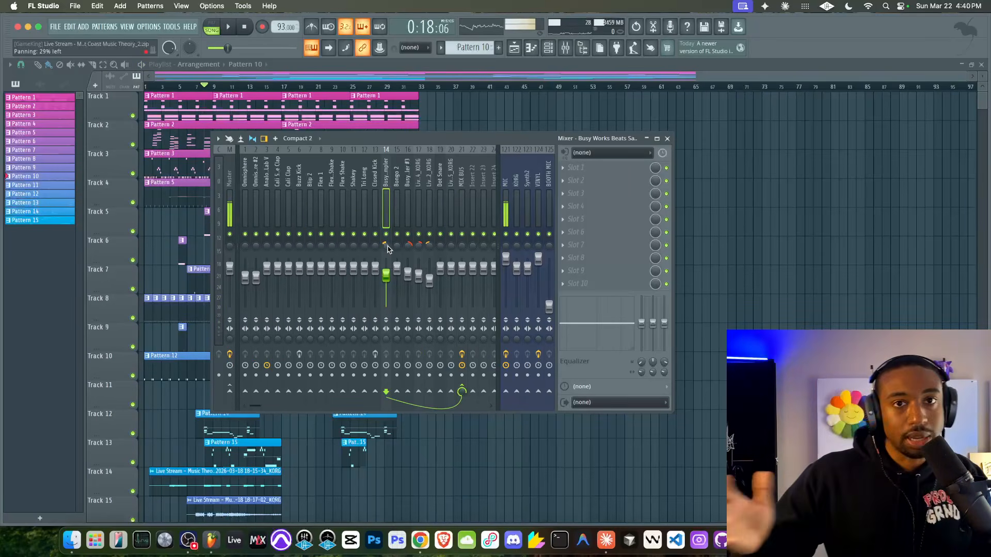
{"action": "key", "text": "space"}
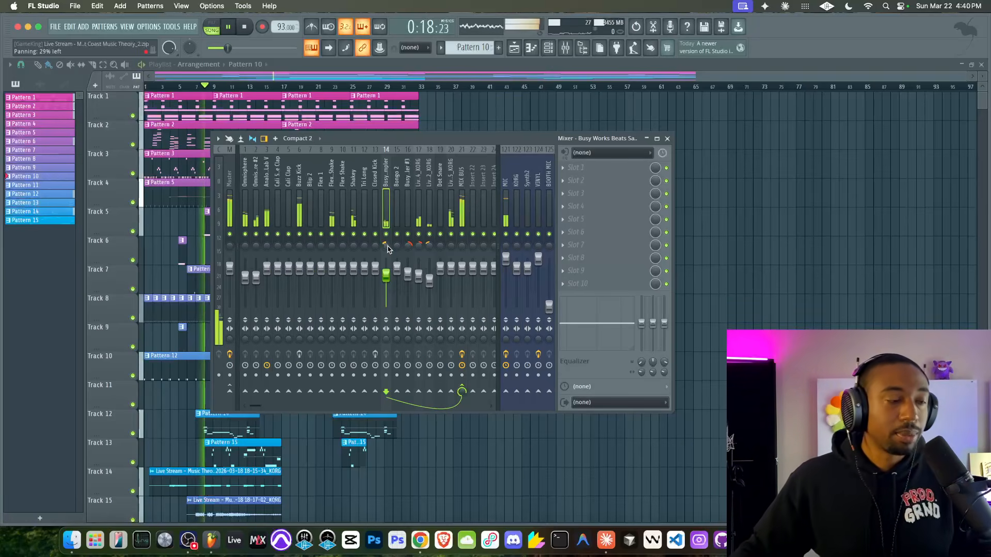
{"action": "key", "text": "space"}
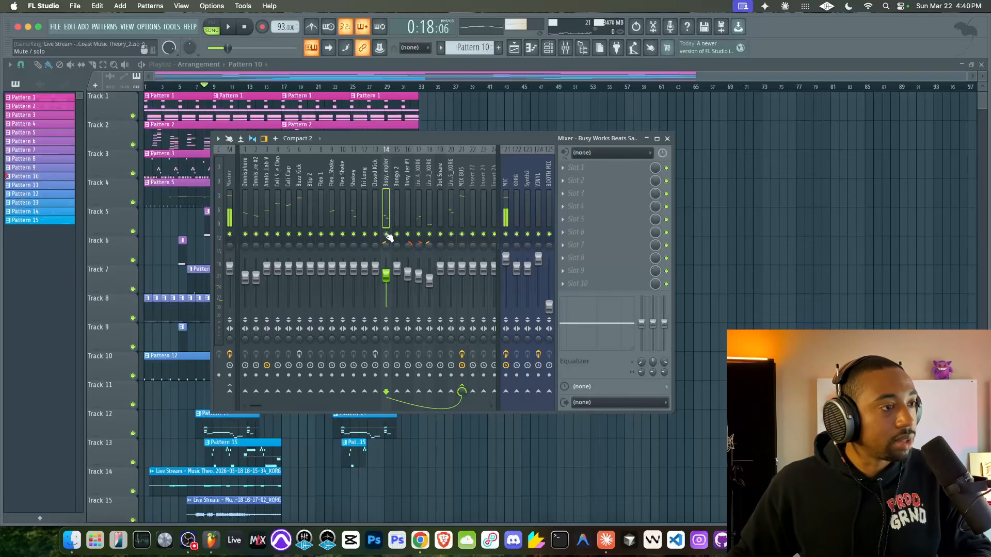
Raise the Omnisphere track's volume slightly while the song plays and select the MIX BUS track
{"action": "key", "text": "space"}
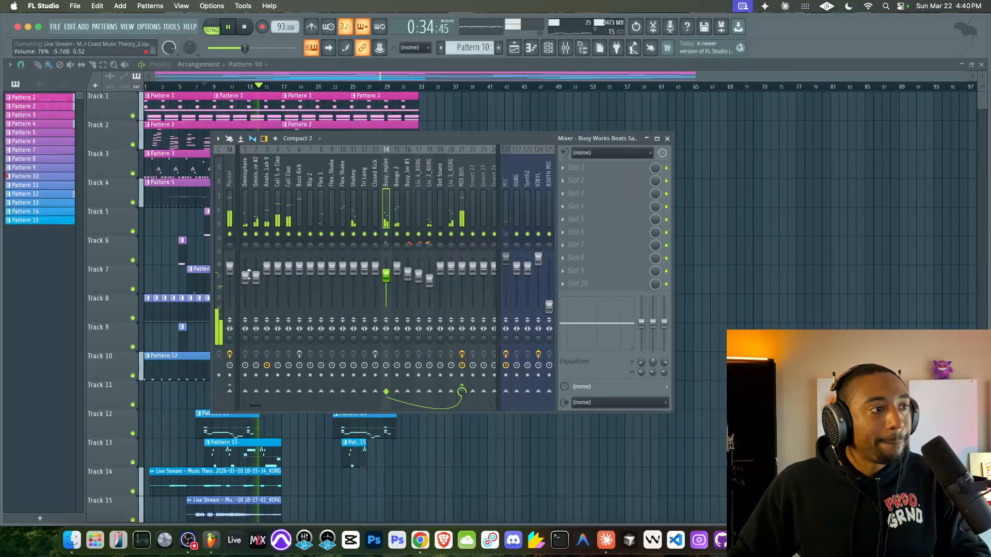
{"action": "left_click_drag", "start_coordinate": [245, 278], "coordinate": [245, 272]}
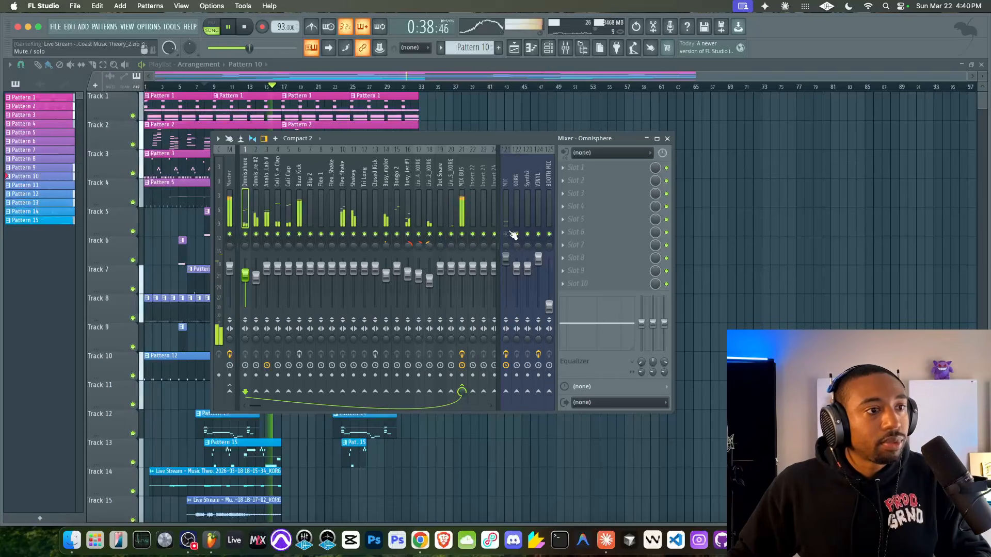
{"action": "left_click", "coordinate": [462, 206]}
{"action": "key", "text": "space"}
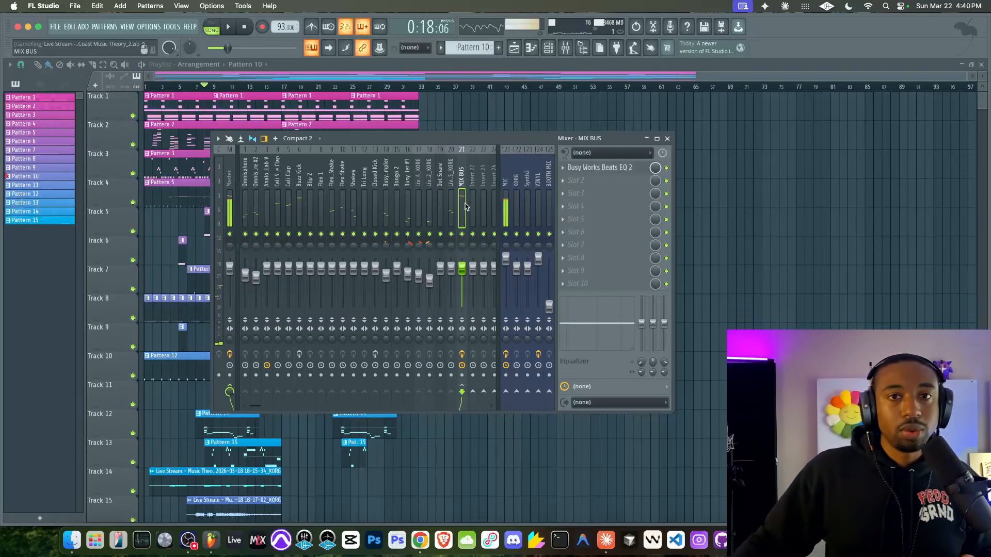
Inspect Busy Works Beats EQ 2 on the MIX BUS track and listen to the mix from about bar 8
{"action": "left_click", "coordinate": [599, 168]}
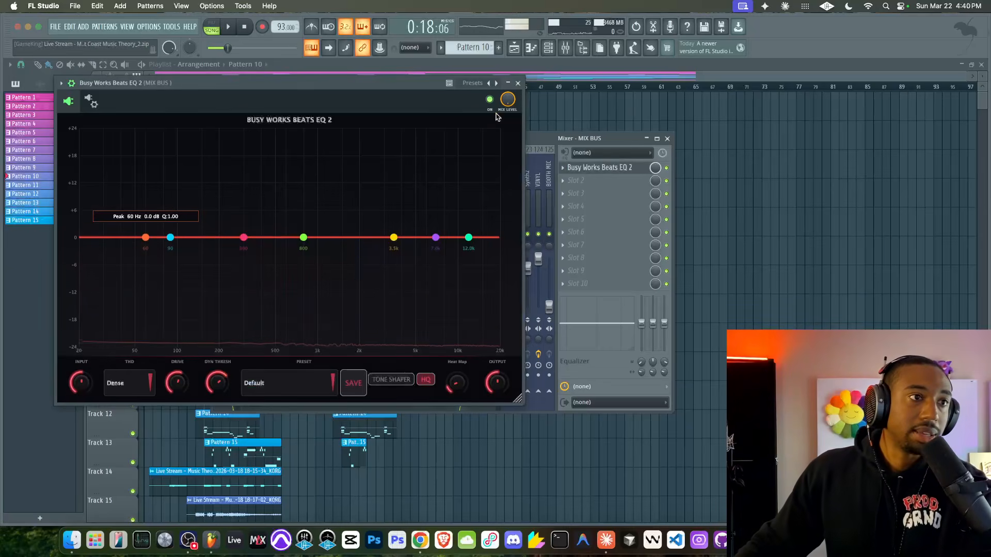
{"action": "left_click", "coordinate": [518, 83]}
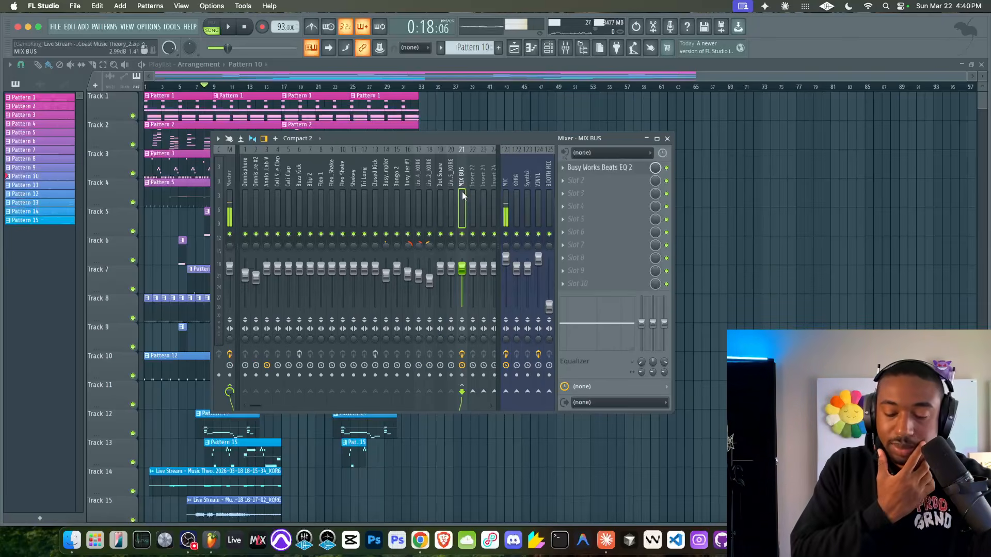
{"action": "key", "text": "space"}
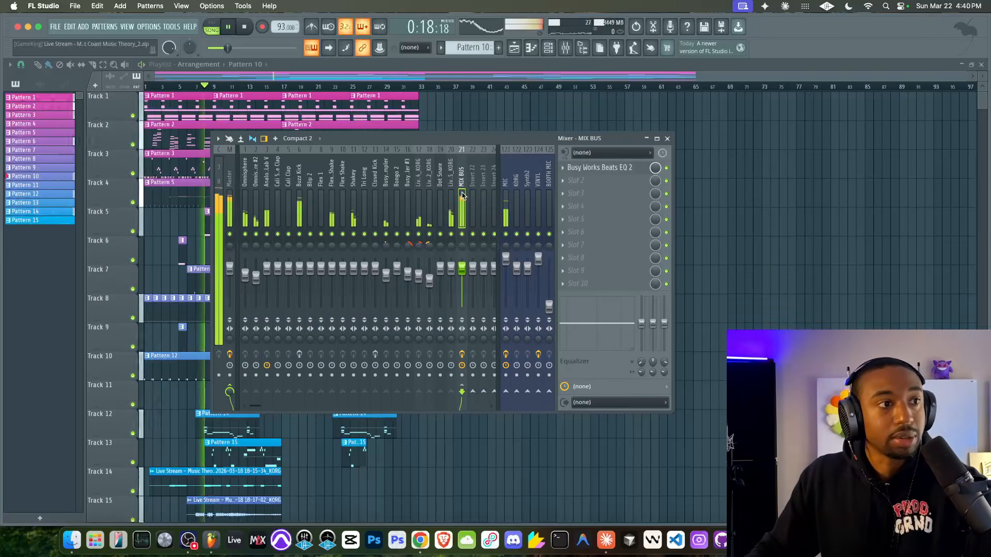
{"action": "key", "text": "space"}
{"action": "left_click", "coordinate": [599, 168]}
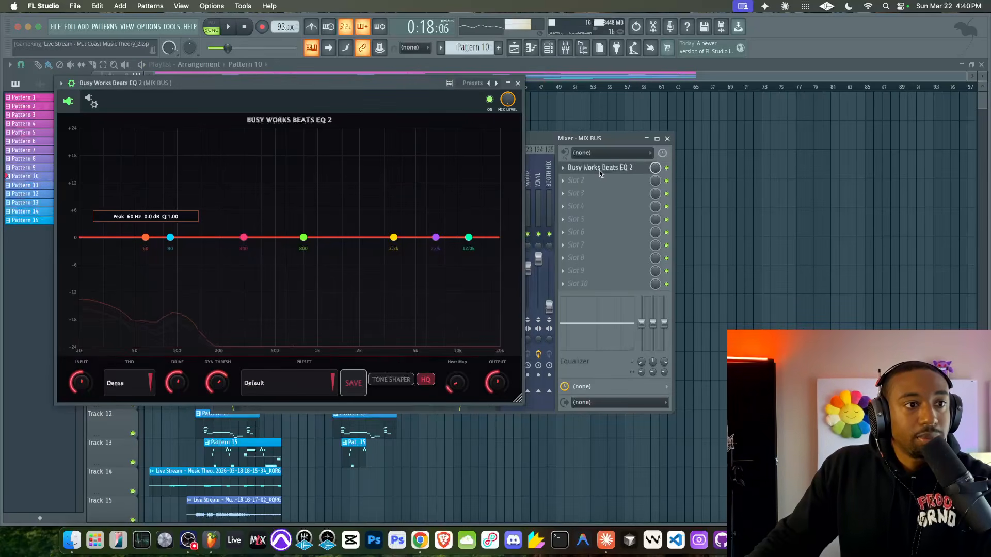
{"action": "left_click", "coordinate": [518, 84]}
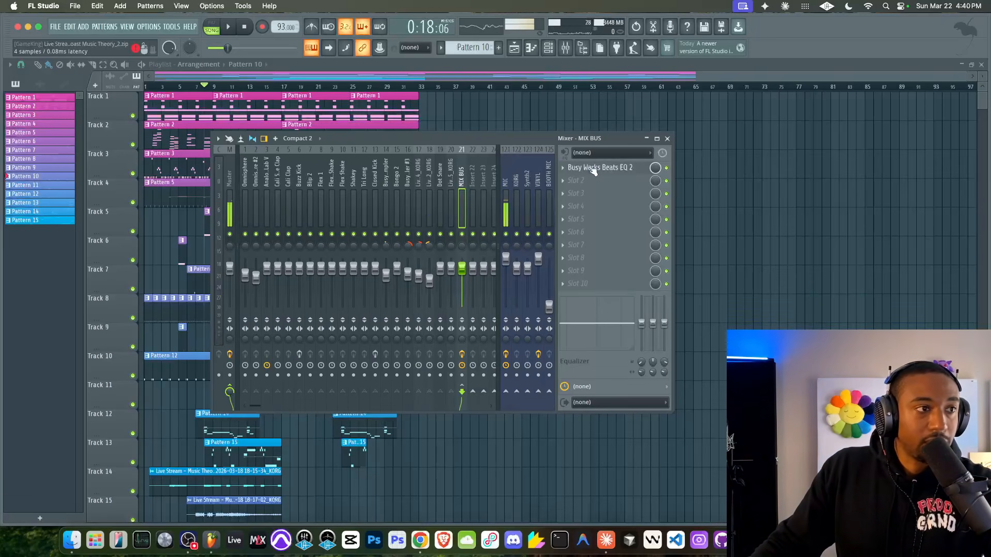
{"action": "key", "text": "space"}
{"action": "key", "text": "space"}
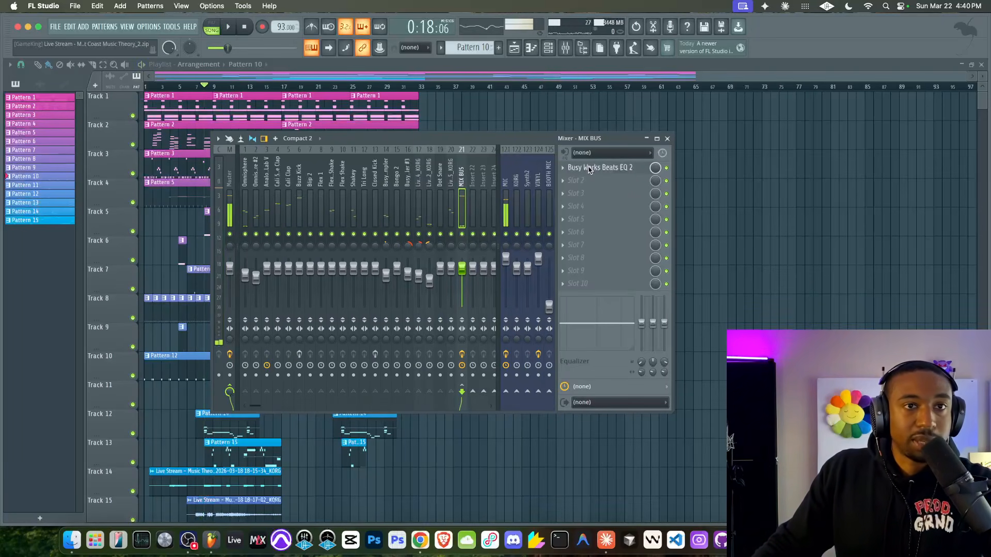
{"action": "key", "text": "space"}
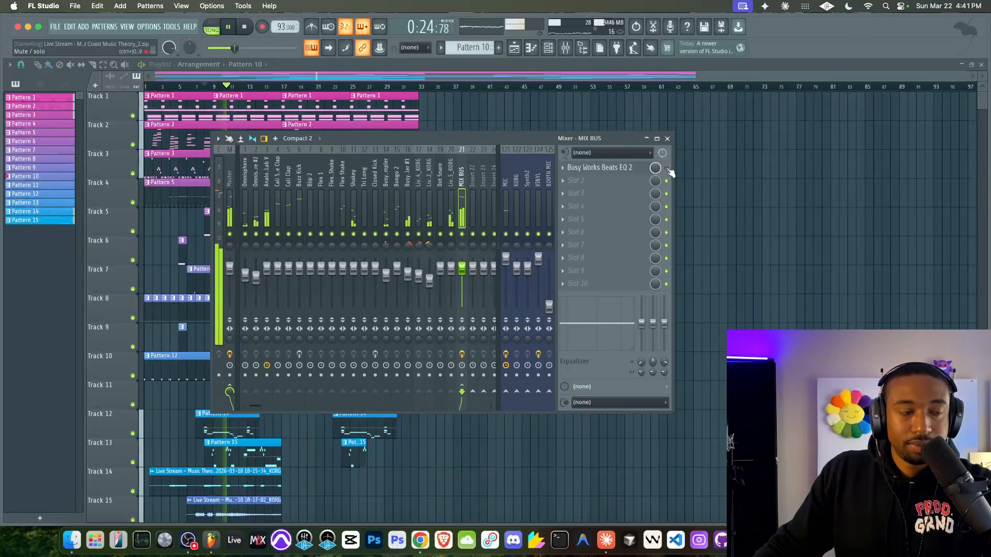
Load Busy Works Beats Tape Emulation into the MIX BUS track's second effect slot and set its transient stage to Post
{"action": "left_click", "coordinate": [575, 180]}
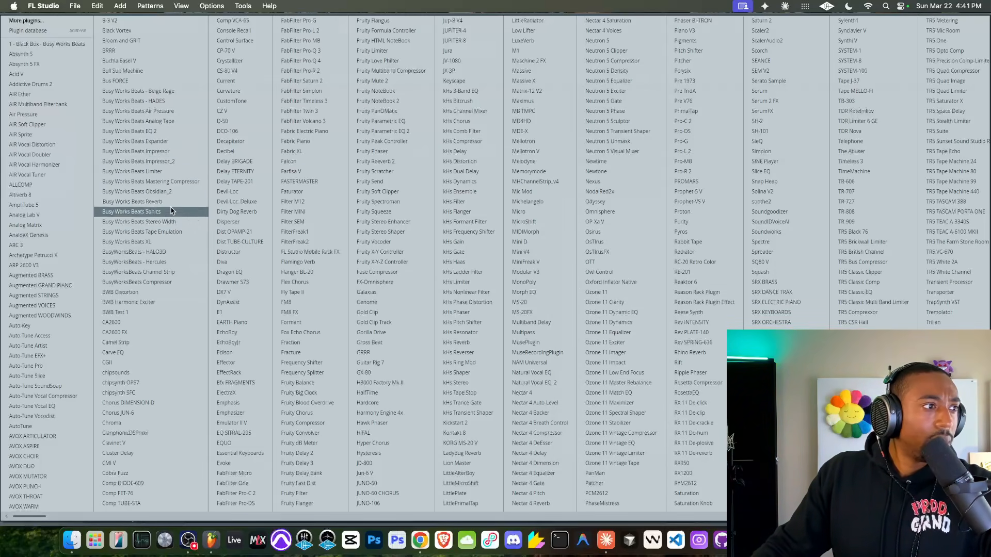
{"action": "left_click", "coordinate": [167, 232]}
{"action": "left_click_drag", "start_coordinate": [396, 97], "coordinate": [461, 77]}
{"action": "left_click", "coordinate": [373, 454]}
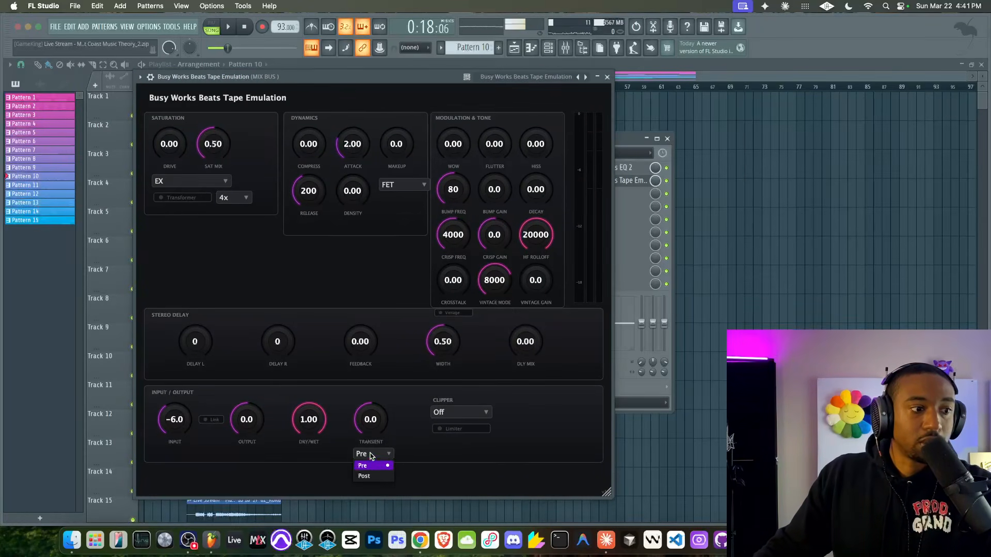
{"action": "left_click", "coordinate": [371, 475]}
Set the tape emulation's transient amount to 1.4 dB and its input gain to -0.1 dB while playing the song
{"action": "key", "text": "space"}
{"action": "left_click_drag", "start_coordinate": [371, 436], "coordinate": [373, 432]}
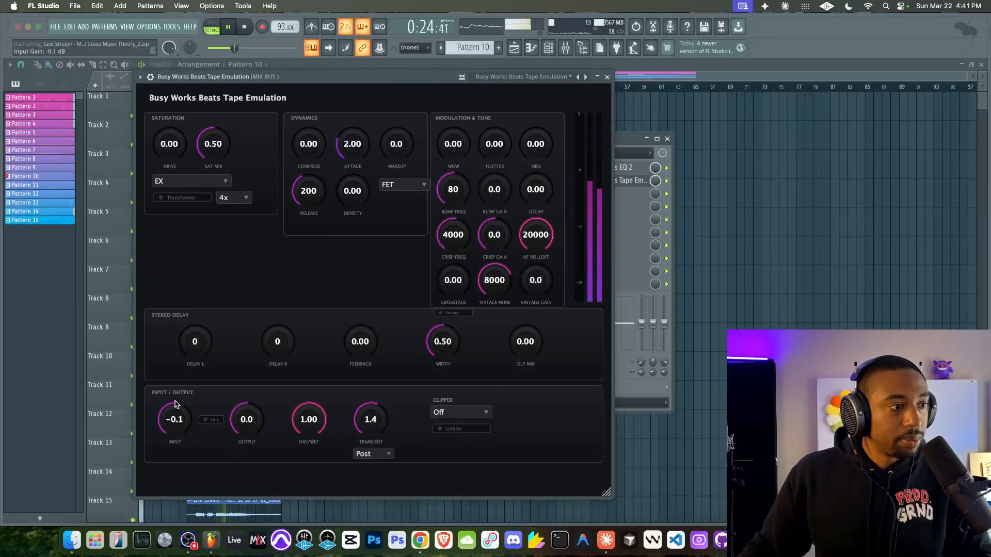
{"action": "key", "text": "space"}
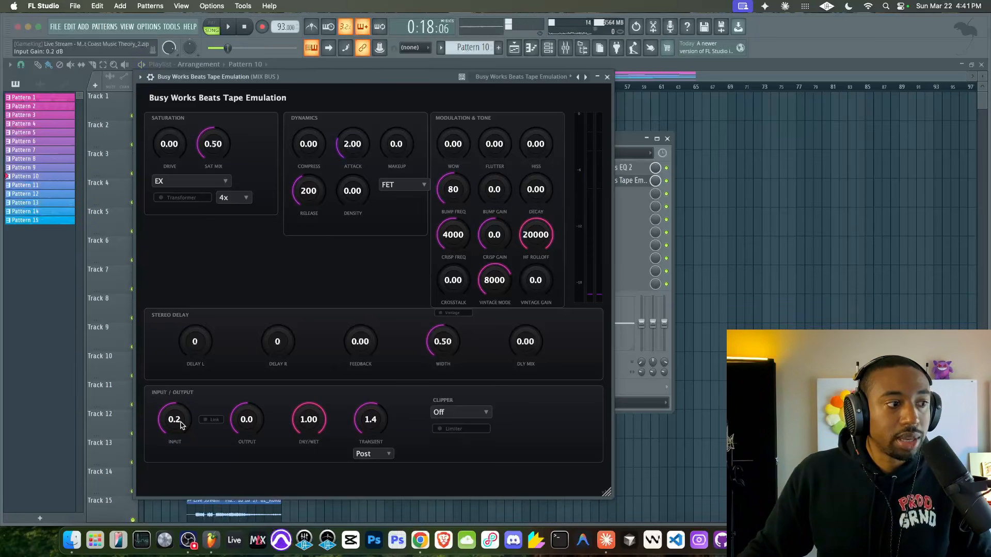
{"action": "key", "text": "space"}
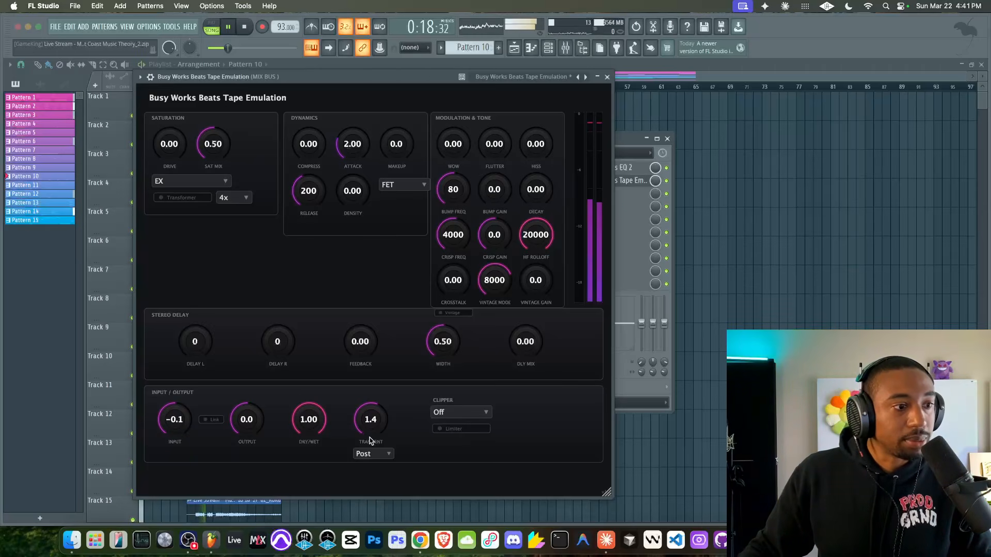
Try the transient amount at 6.3 dB while listening to the mix, and settle on 2.9 dB
{"action": "key", "text": "space"}
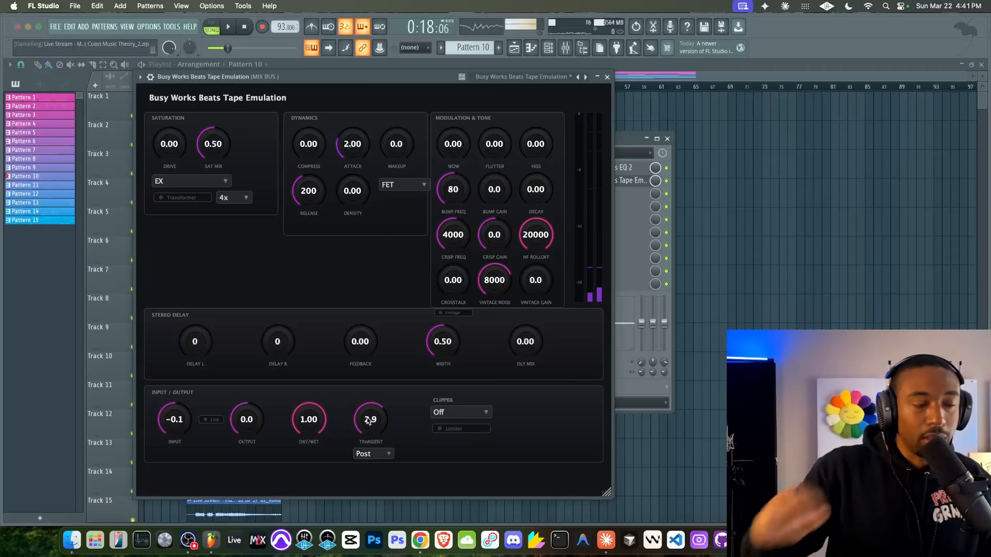
{"action": "key", "text": "space"}
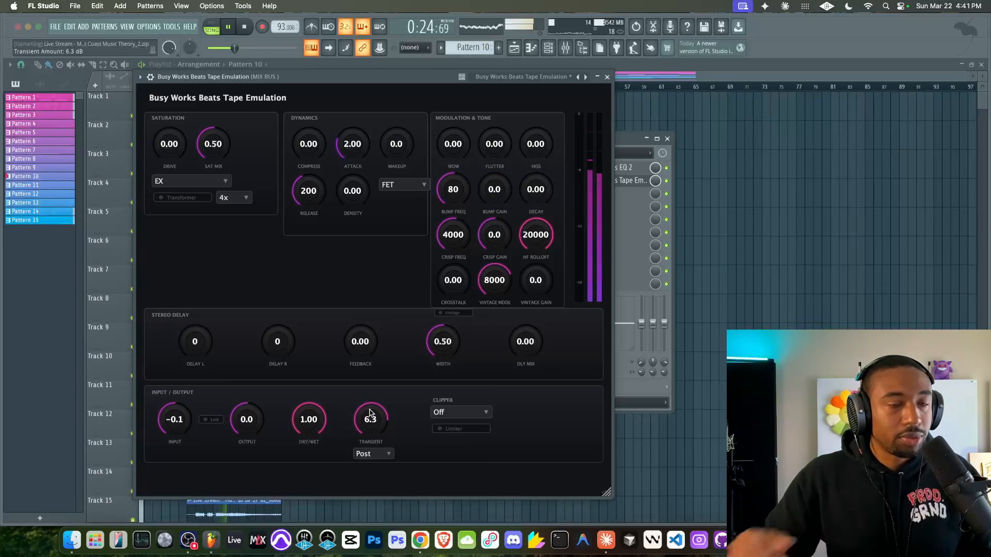
{"action": "key", "text": "space"}
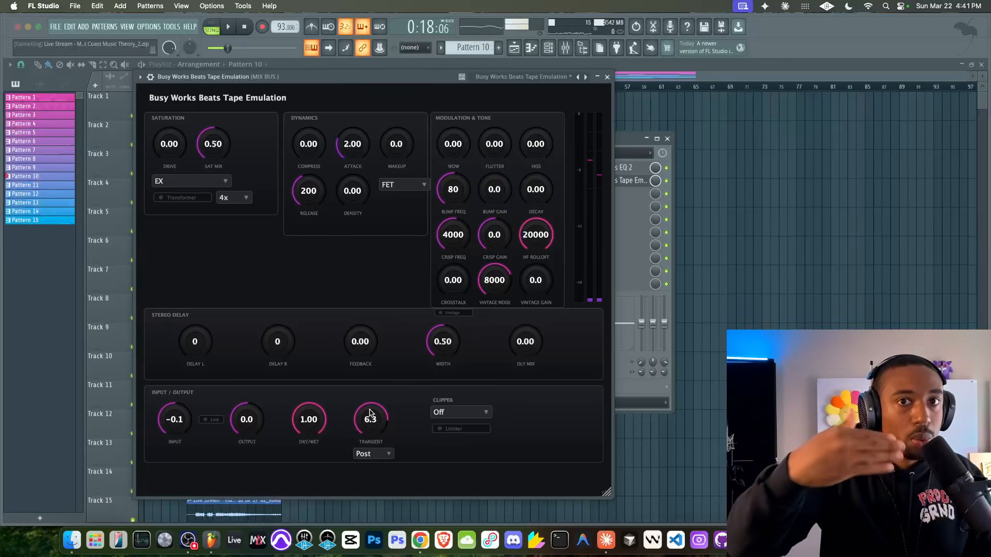
{"action": "key", "text": "space"}
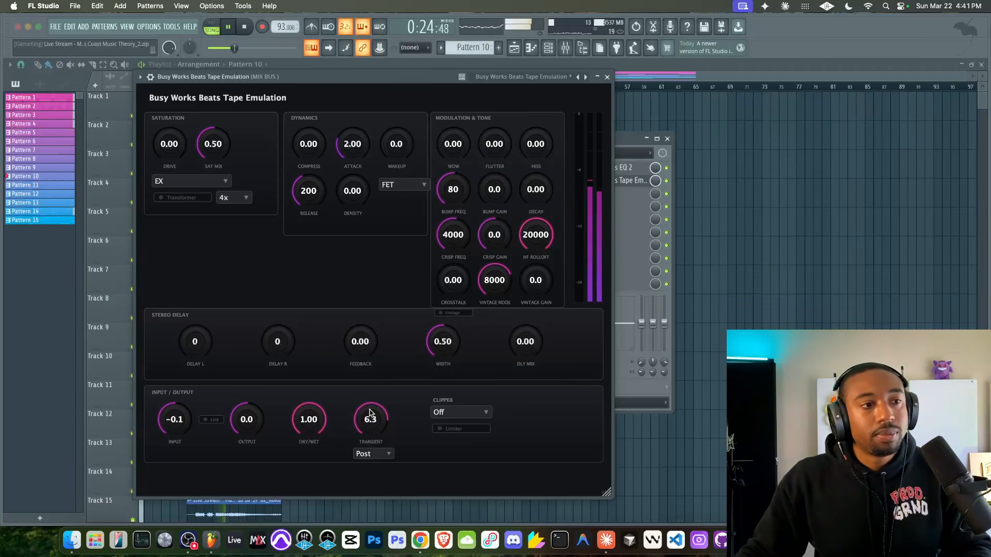
{"action": "left_click_drag", "start_coordinate": [370, 415], "coordinate": [370, 434]}
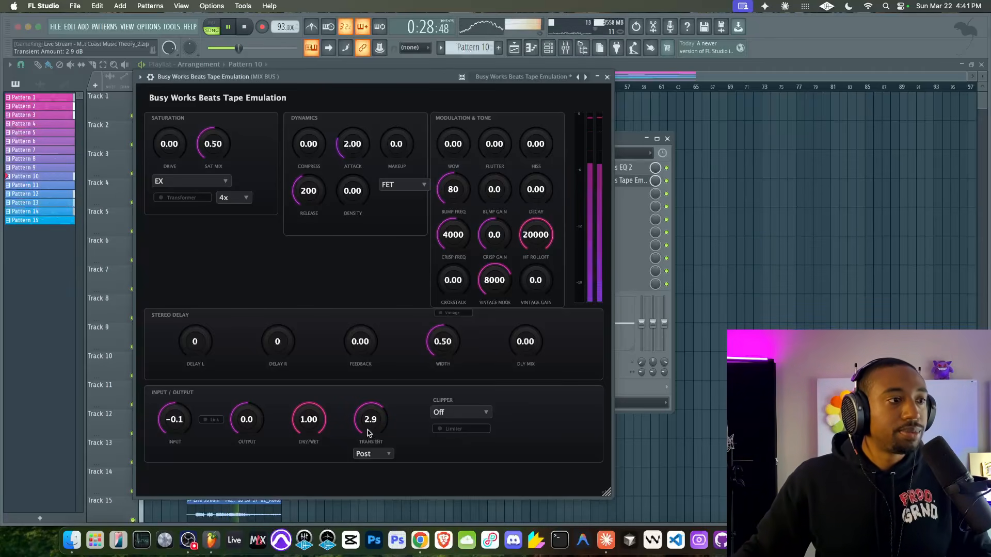
{"action": "key", "text": "space"}
Choose the Reel saturation type and set the drive to 0.25 and the saturation mix to 0.52 during playback
{"action": "left_click", "coordinate": [195, 182]}
{"action": "left_click", "coordinate": [191, 193]}
{"action": "scroll", "coordinate": [222, 197], "scroll_direction": "down", "scroll_amount": 2}
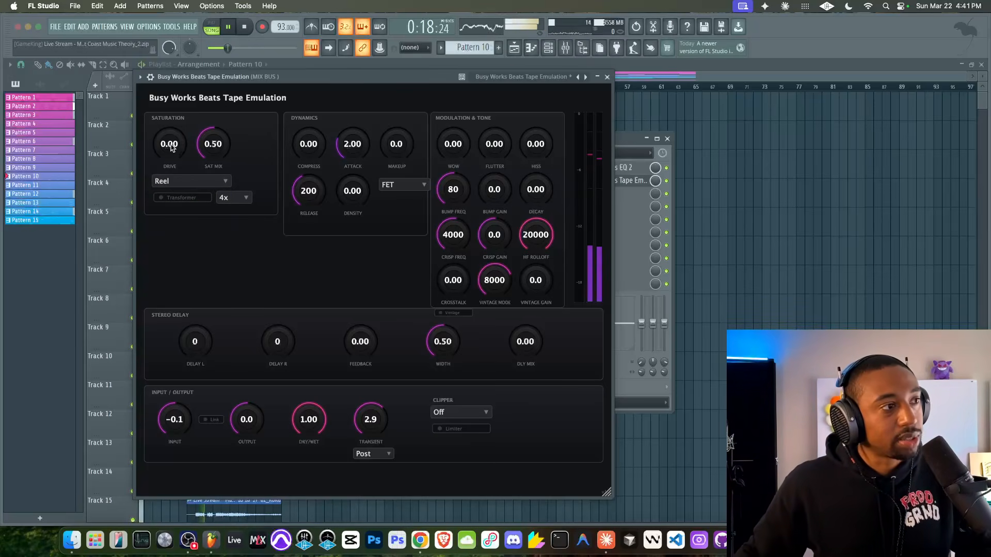
{"action": "key", "text": "space"}
{"action": "left_click_drag", "start_coordinate": [171, 149], "coordinate": [172, 115]}
{"action": "left_click_drag", "start_coordinate": [204, 144], "coordinate": [204, 142]}
Compare the Recorder and EX saturation types, return to Reel, and reduce the saturation mix to 0.15
{"action": "left_click", "coordinate": [181, 181]}
{"action": "left_click", "coordinate": [179, 206]}
{"action": "left_click", "coordinate": [177, 184]}
{"action": "left_click", "coordinate": [176, 218]}
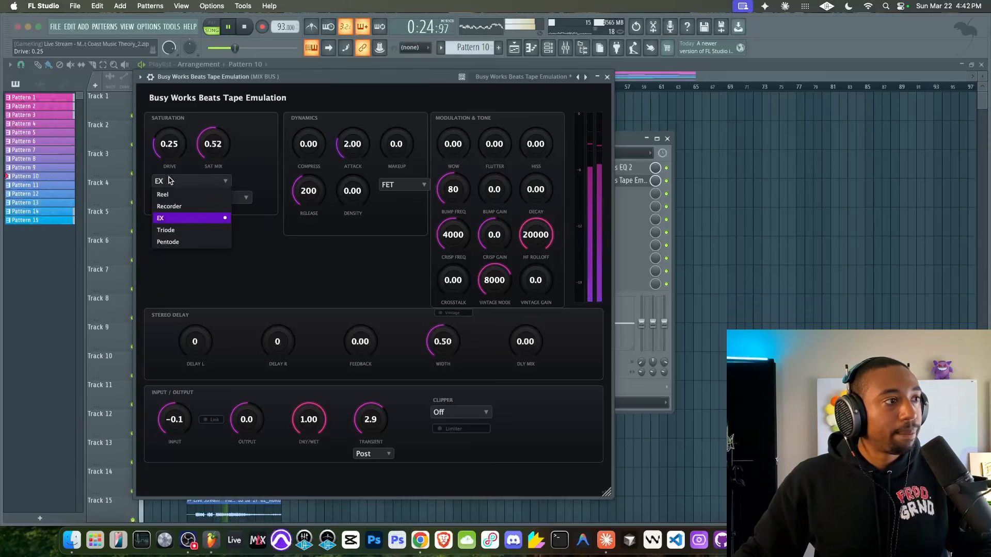
{"action": "left_click", "coordinate": [170, 180]}
{"action": "left_click", "coordinate": [171, 193]}
{"action": "left_click_drag", "start_coordinate": [213, 144], "coordinate": [211, 178]}
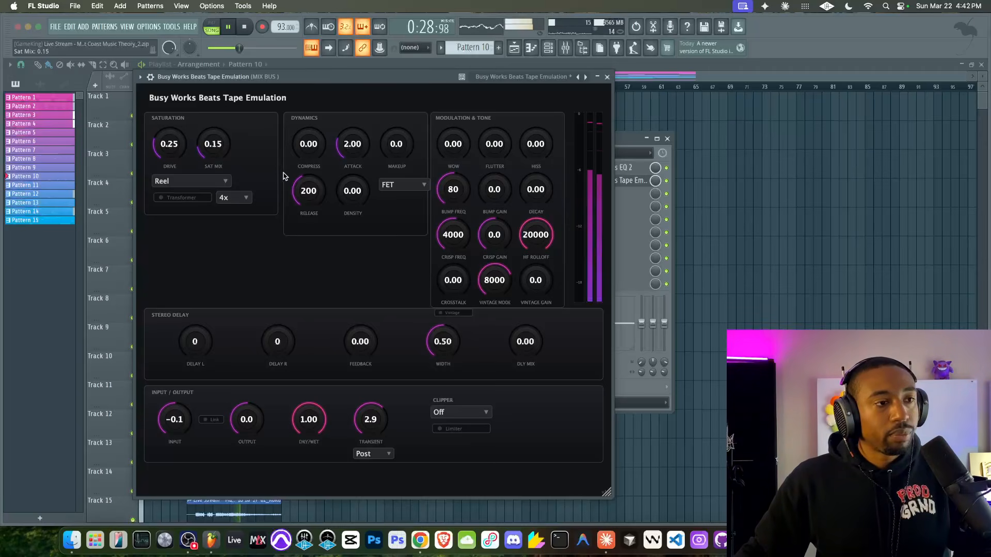
{"action": "key", "text": "space"}
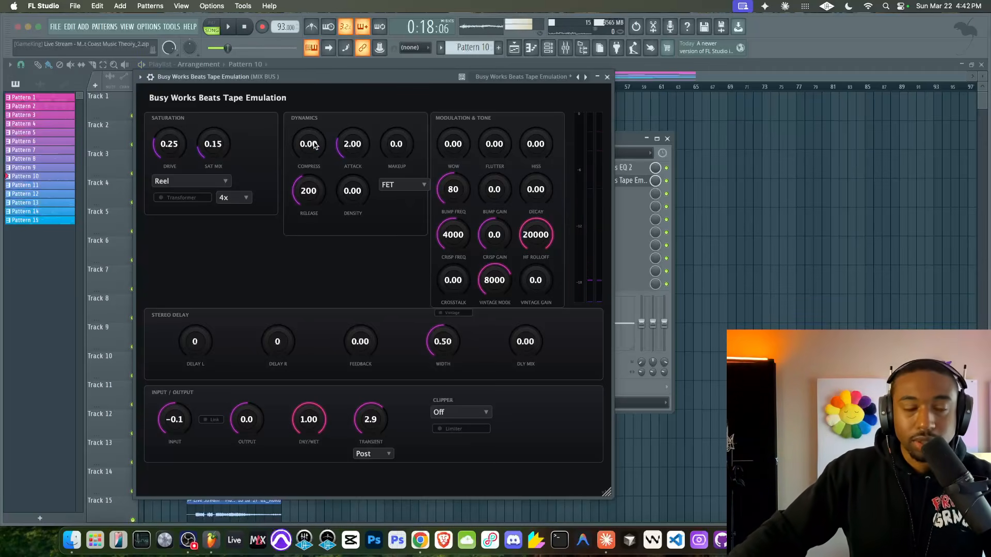
Set the tape emulation's dynamics to VCA with compression 0.54, attack 35.44 ms and release 10 ms, and listen to the result
{"action": "scroll", "coordinate": [313, 145], "scroll_direction": "up", "scroll_amount": 1}
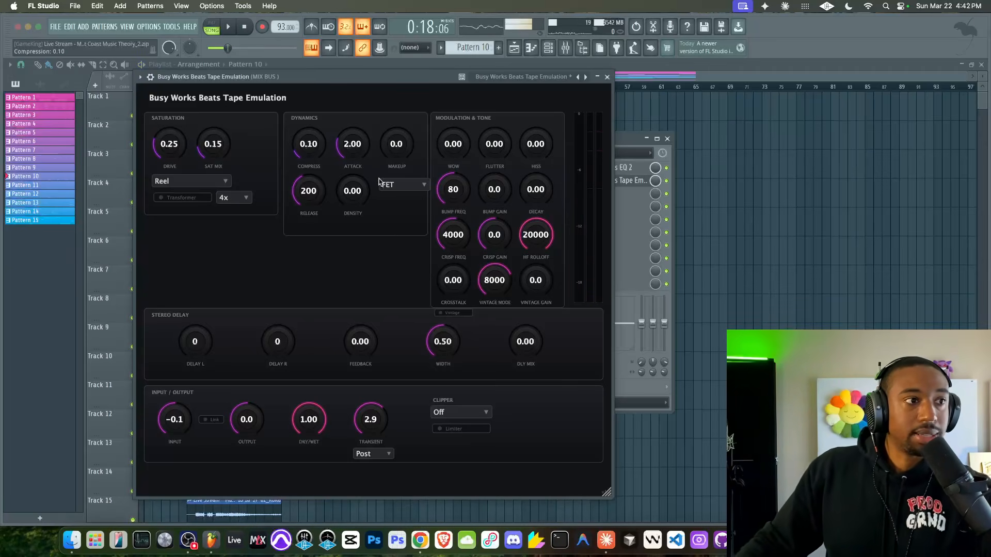
{"action": "left_click", "coordinate": [393, 186]}
{"action": "left_click", "coordinate": [390, 222]}
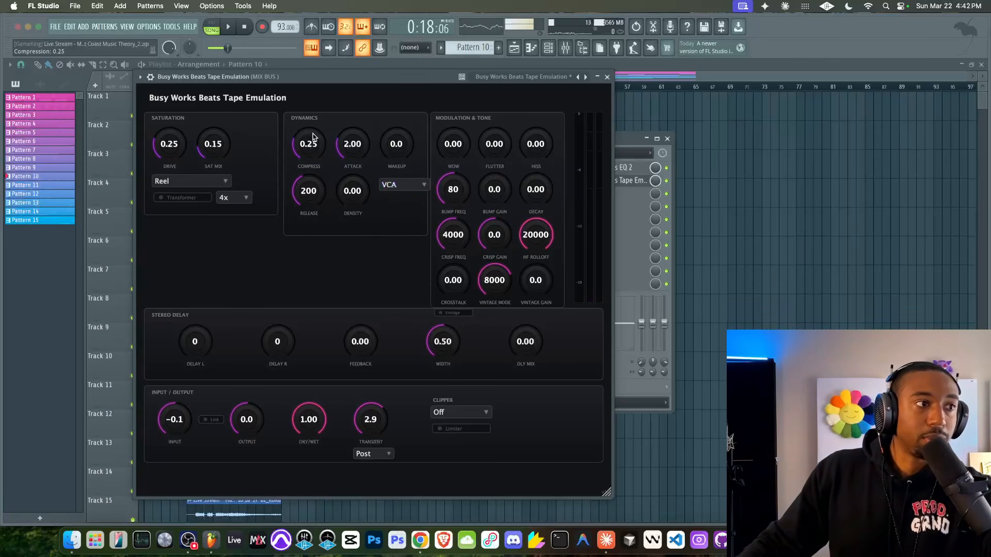
{"action": "left_click_drag", "start_coordinate": [308, 143], "coordinate": [355, 126]}
{"action": "scroll", "coordinate": [355, 129], "scroll_direction": "up", "scroll_amount": 3}
{"action": "key", "text": "space"}
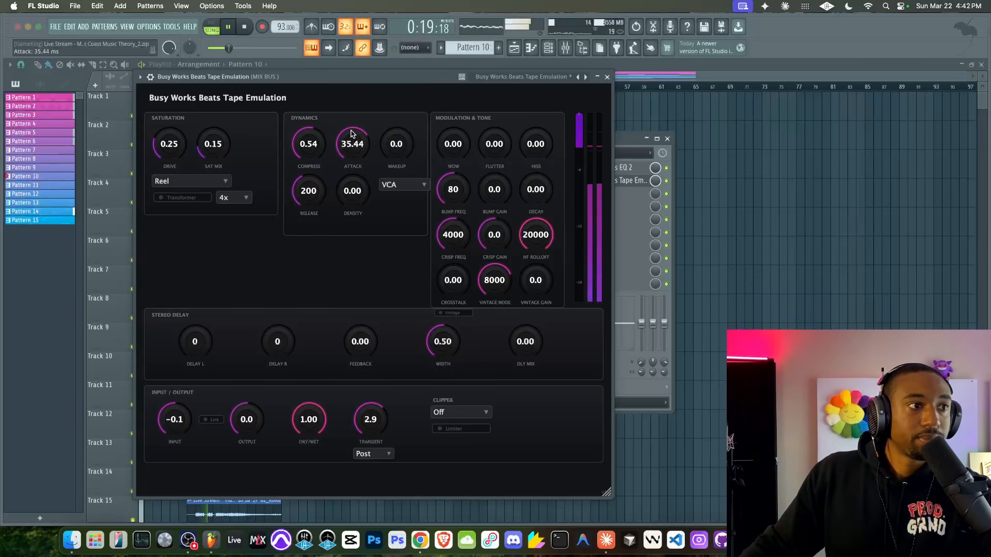
{"action": "left_click_drag", "start_coordinate": [313, 192], "coordinate": [294, 243]}
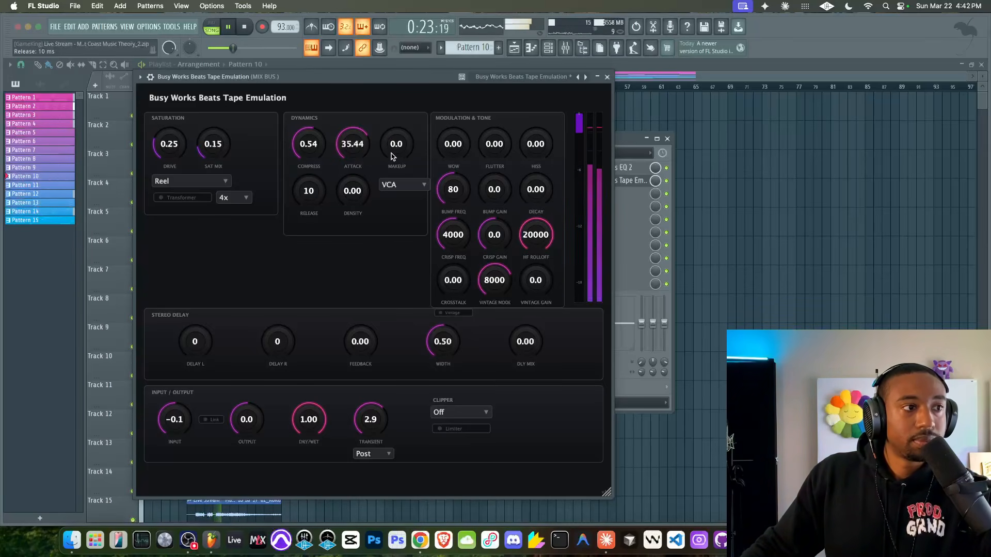
{"action": "key", "text": "space"}
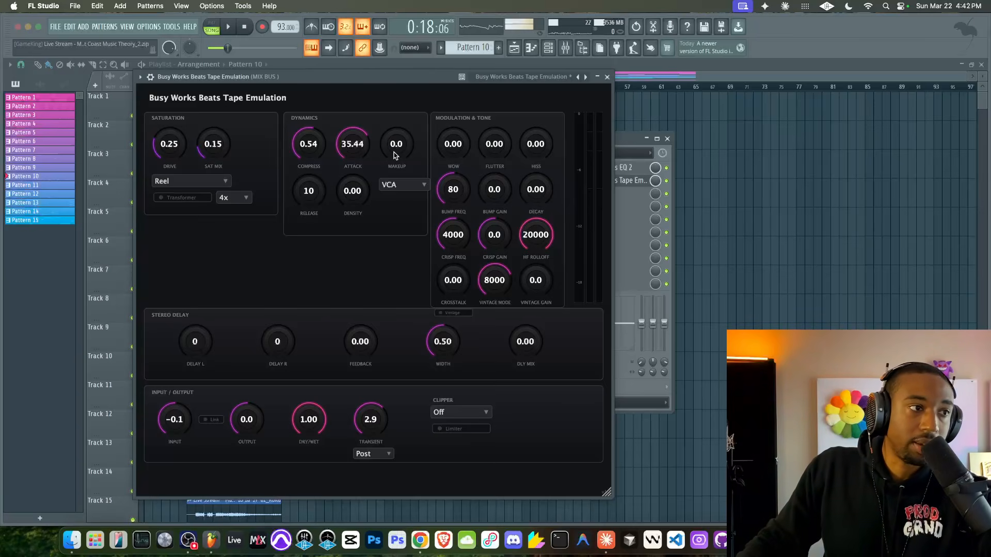
Raise the density to 0.81 while listening, reduce the compression to 0.25 and then further, and close the tape emulation
{"action": "key", "text": "space"}
{"action": "left_click_drag", "start_coordinate": [354, 192], "coordinate": [362, 136]}
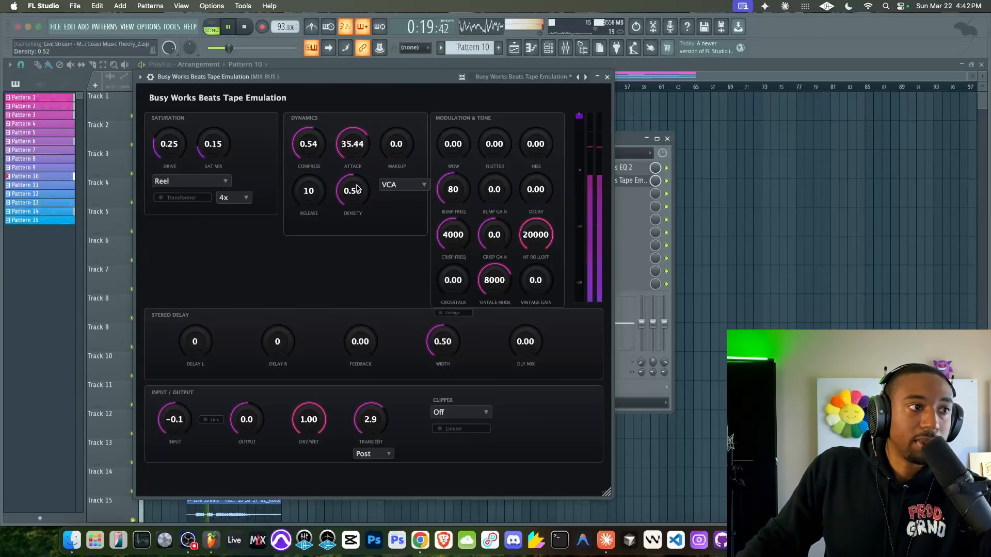
{"action": "left_click_drag", "start_coordinate": [354, 191], "coordinate": [314, 188]}
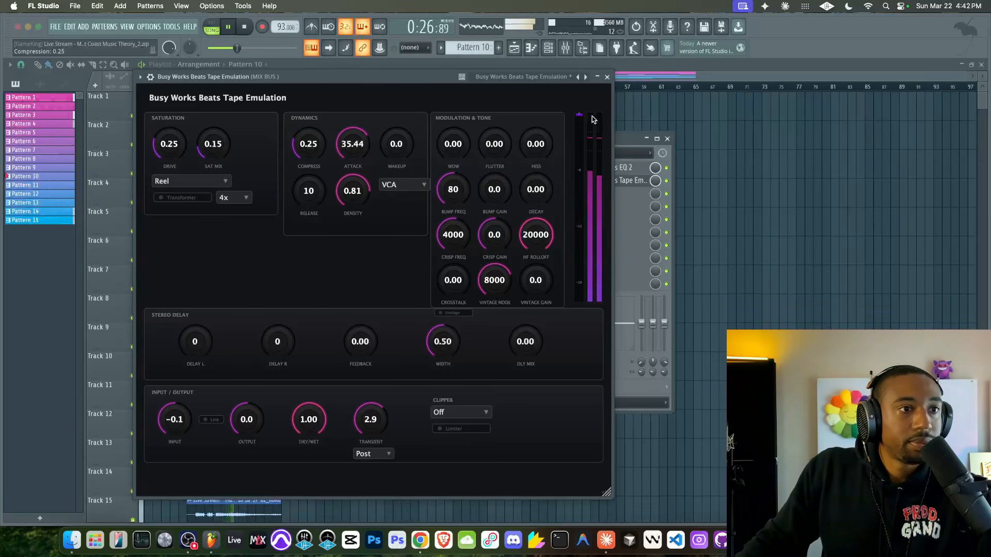
{"action": "key", "text": "space"}
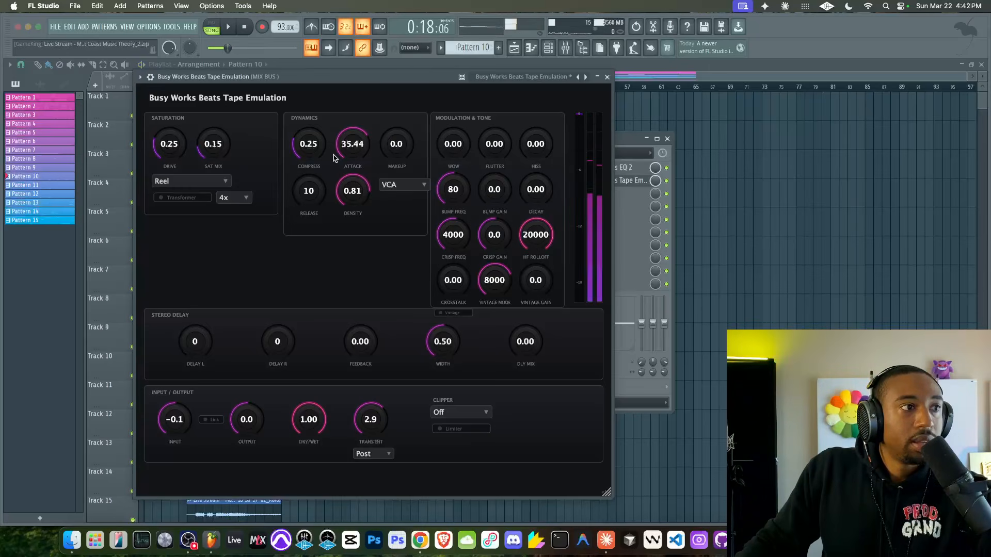
{"action": "left_click_drag", "start_coordinate": [308, 144], "coordinate": [314, 236]}
{"action": "left_click", "coordinate": [607, 77]}
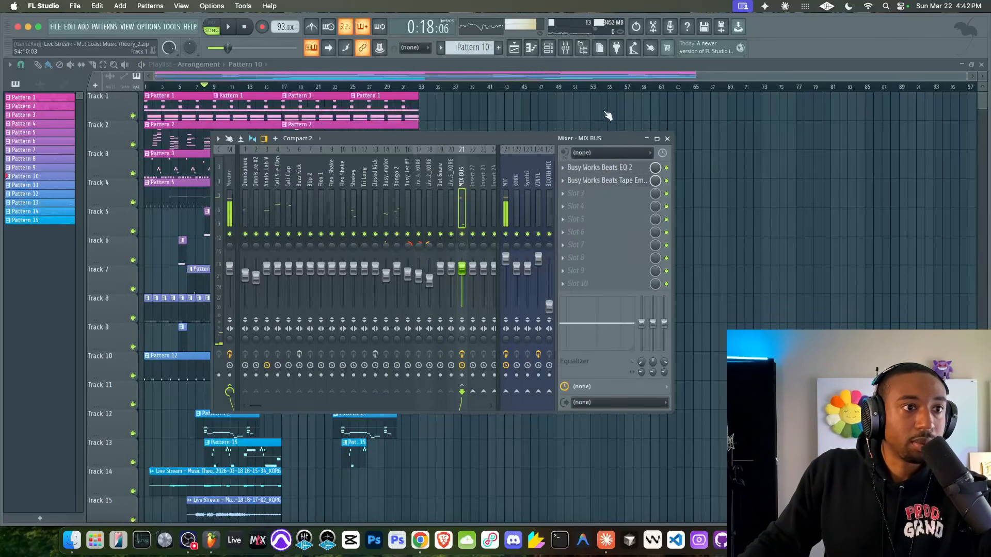
Load Busy Works Beats Stereo Width into the MIX BUS track's third effect slot and enable its M/S compressor
{"action": "left_click", "coordinate": [568, 200]}
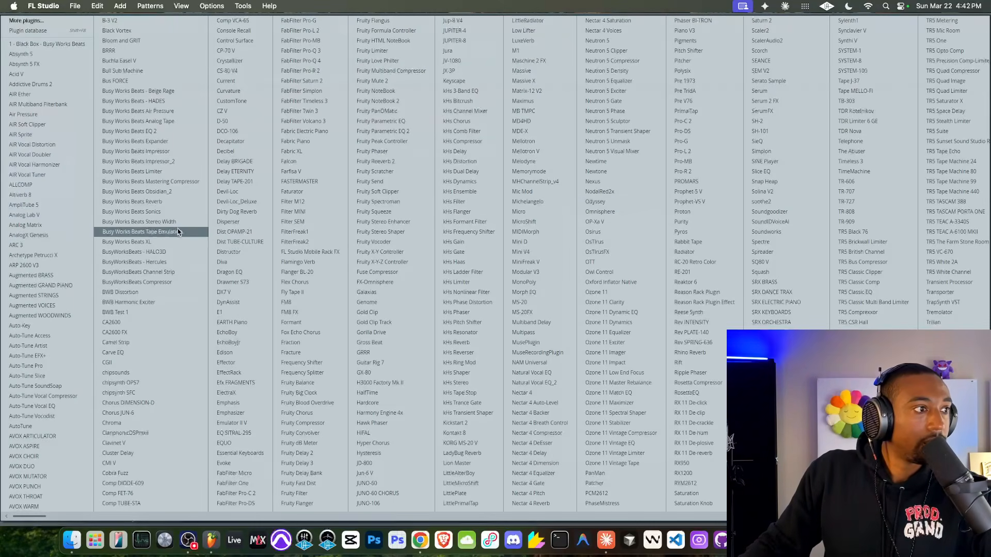
{"action": "left_click", "coordinate": [136, 221]}
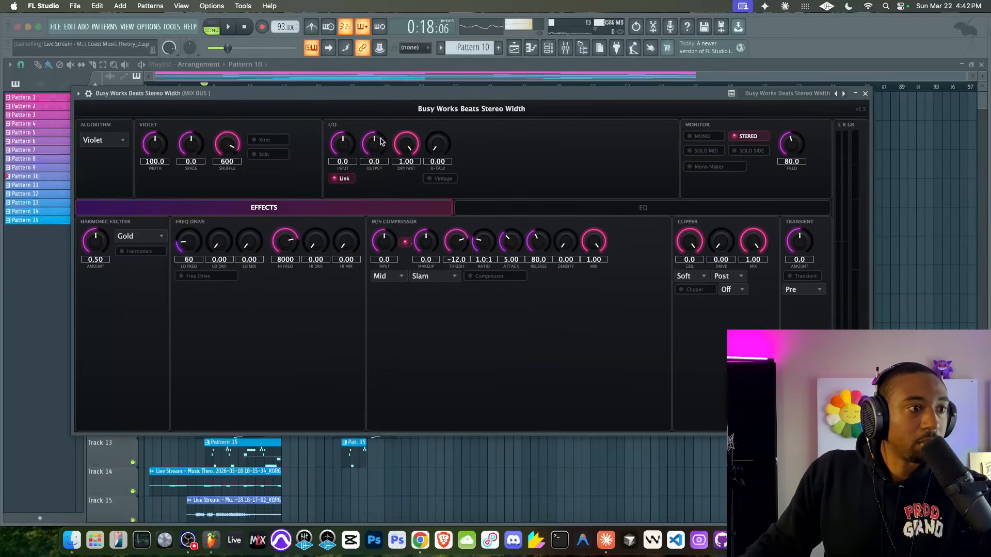
{"action": "scroll", "coordinate": [486, 242], "scroll_direction": "down", "scroll_amount": 2}
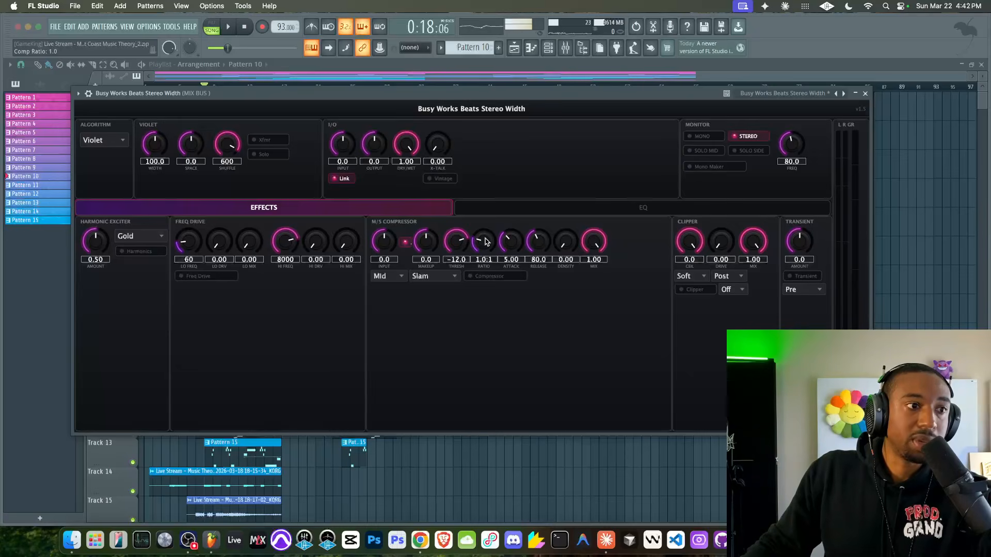
{"action": "left_click", "coordinate": [479, 277]}
Set the M/S compressor's ratio to 0.8:1, attack to 0.01 and release to 50.3 while the song plays
{"action": "key", "text": "space"}
{"action": "scroll", "coordinate": [485, 245], "scroll_direction": "down", "scroll_amount": 2}
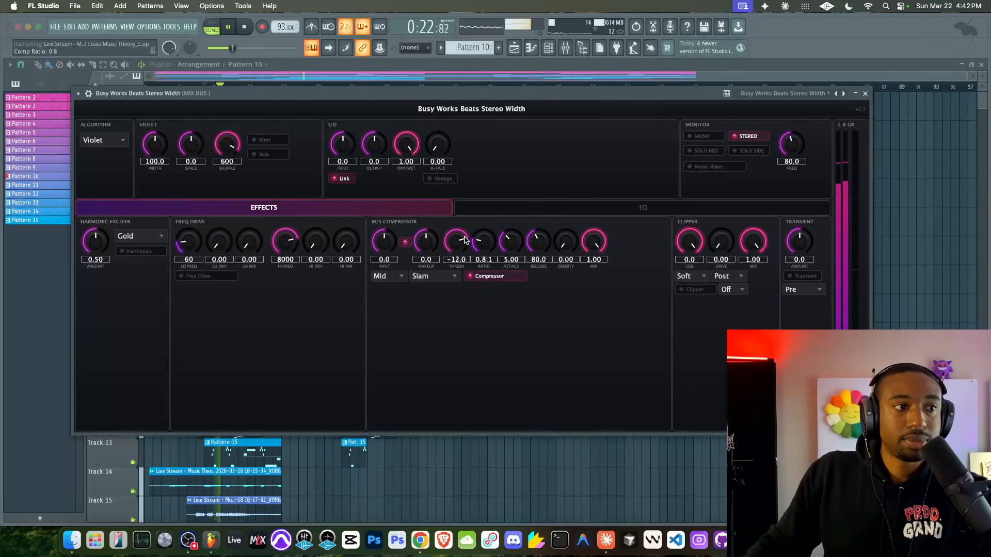
{"action": "scroll", "coordinate": [512, 243], "scroll_direction": "down", "scroll_amount": 5}
{"action": "scroll", "coordinate": [540, 244], "scroll_direction": "down", "scroll_amount": 3}
{"action": "scroll", "coordinate": [544, 244], "scroll_direction": "down", "scroll_amount": 1}
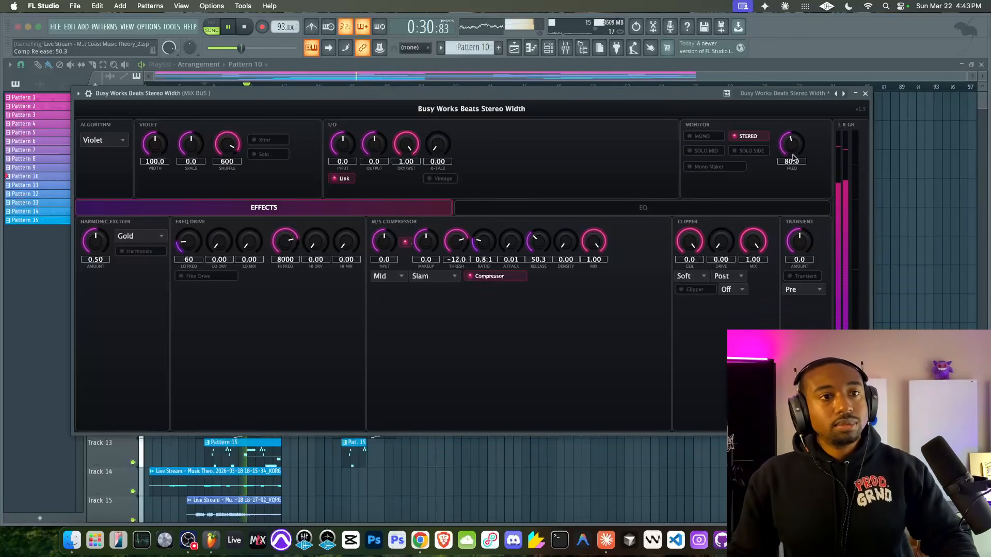
Close the stereo width effect, reset the tape emulation's transient amount to 0.0, and close the tape emulation
{"action": "left_click", "coordinate": [865, 92]}
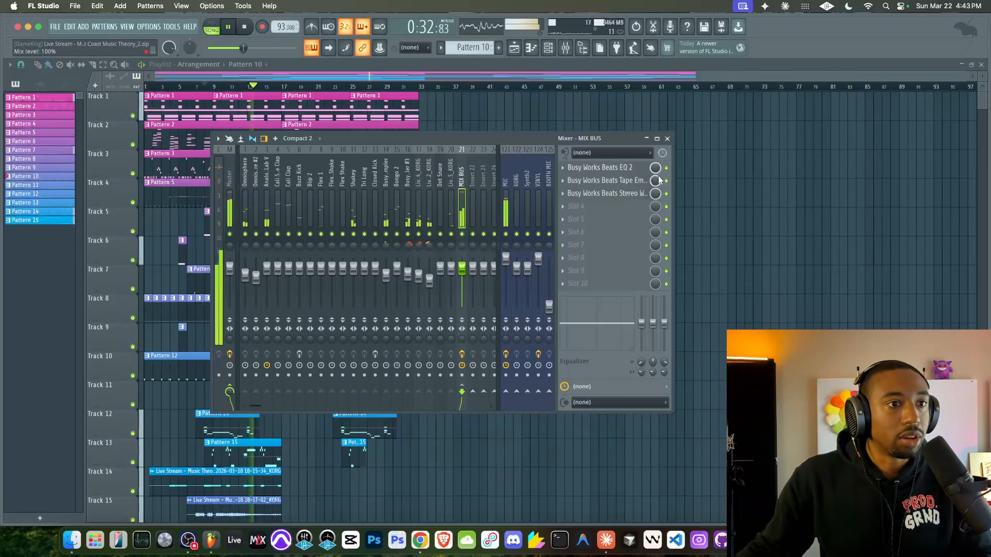
{"action": "left_click", "coordinate": [621, 192]}
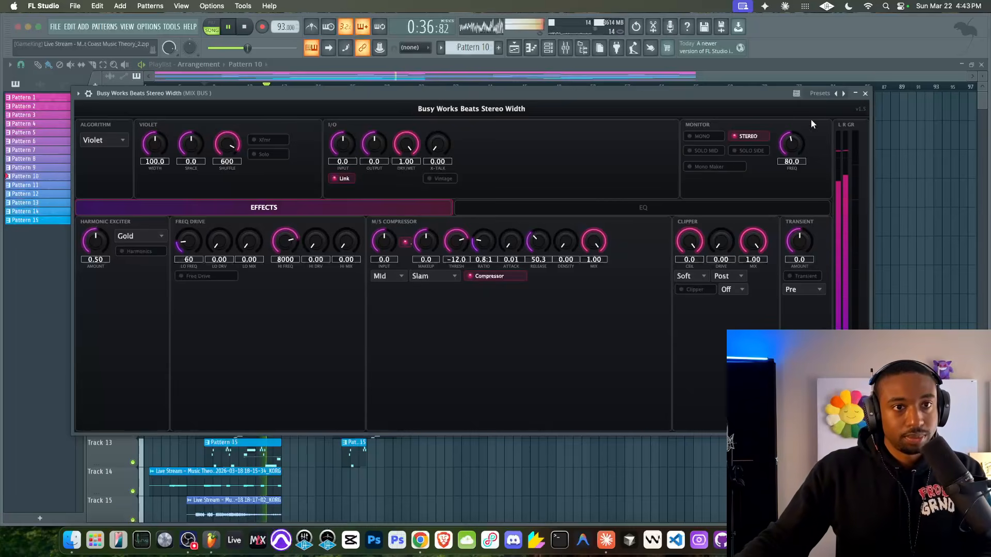
{"action": "left_click", "coordinate": [864, 94]}
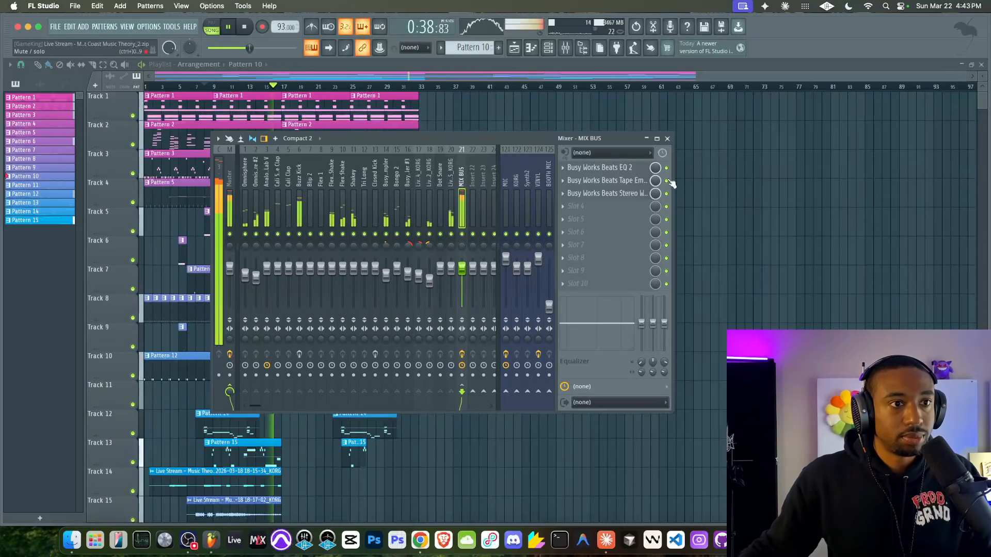
{"action": "left_click", "coordinate": [626, 182]}
{"action": "key", "text": "space"}
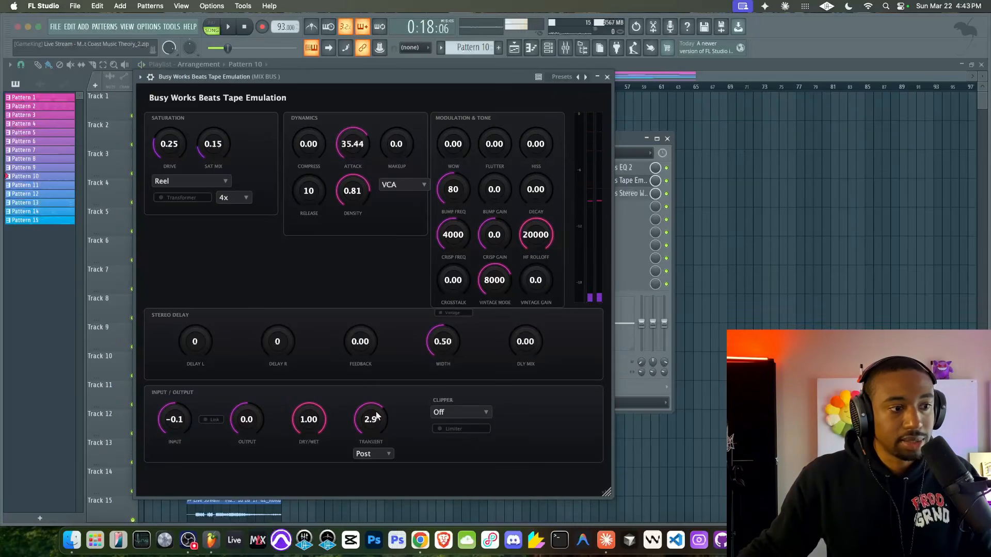
{"action": "double_click", "coordinate": [377, 416]}
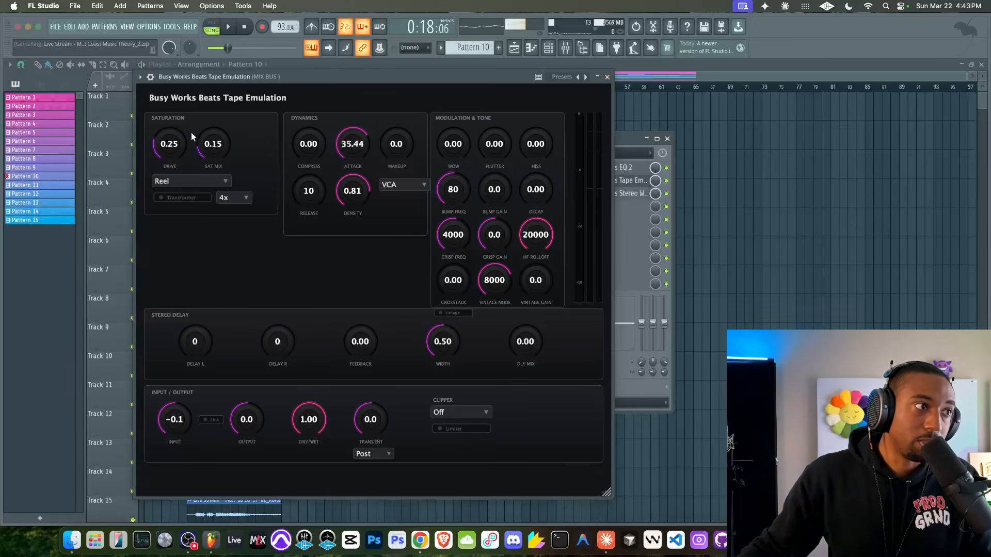
{"action": "key", "text": "space"}
{"action": "left_click", "coordinate": [607, 76]}
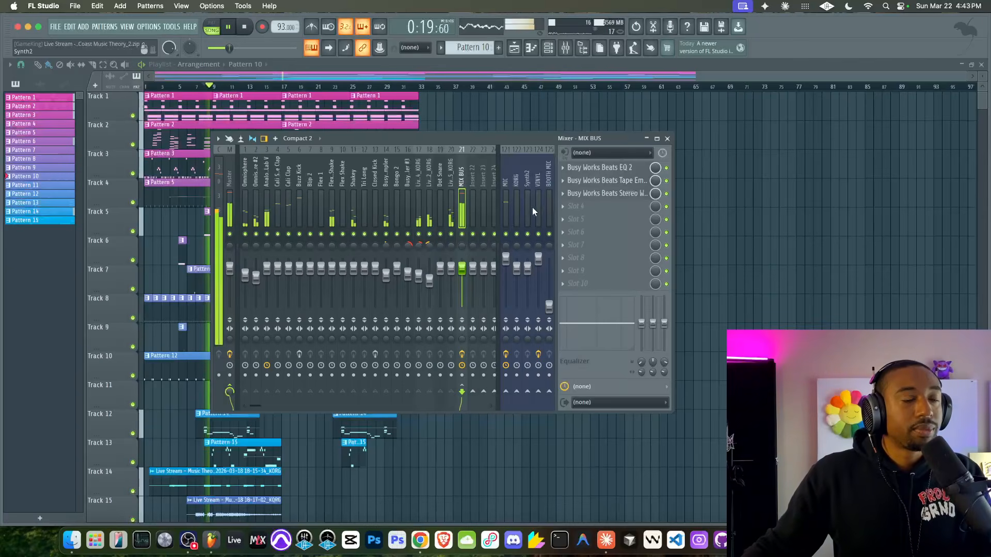
Unlink the stereo width effect's input and output gains, lower the output to -3.0 while listening, and close it
{"action": "left_click", "coordinate": [622, 193]}
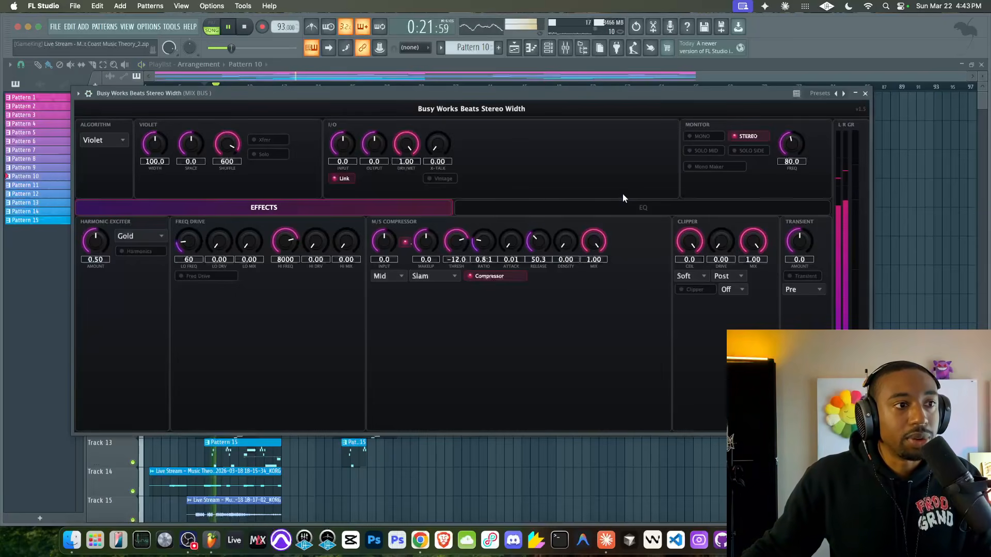
{"action": "key", "text": "space"}
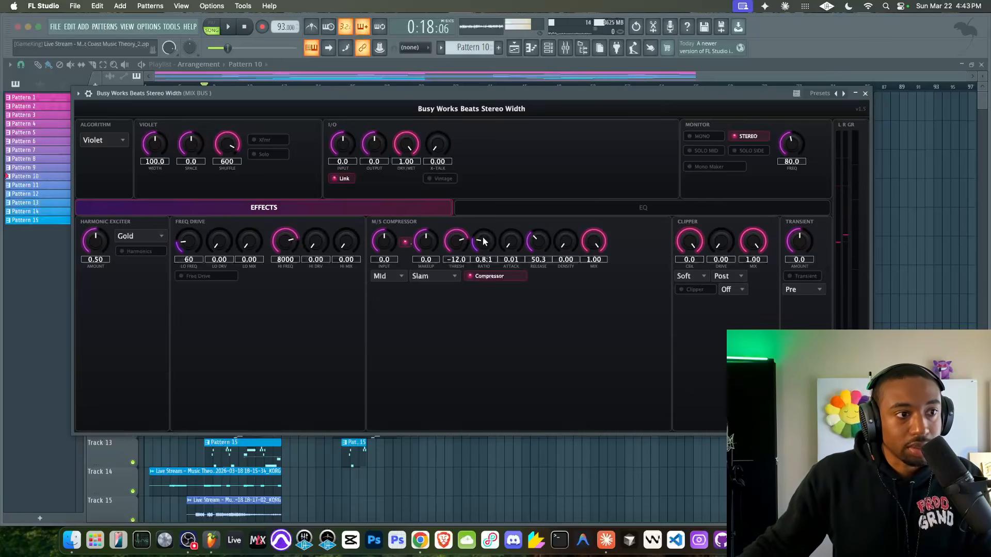
{"action": "key", "text": "space"}
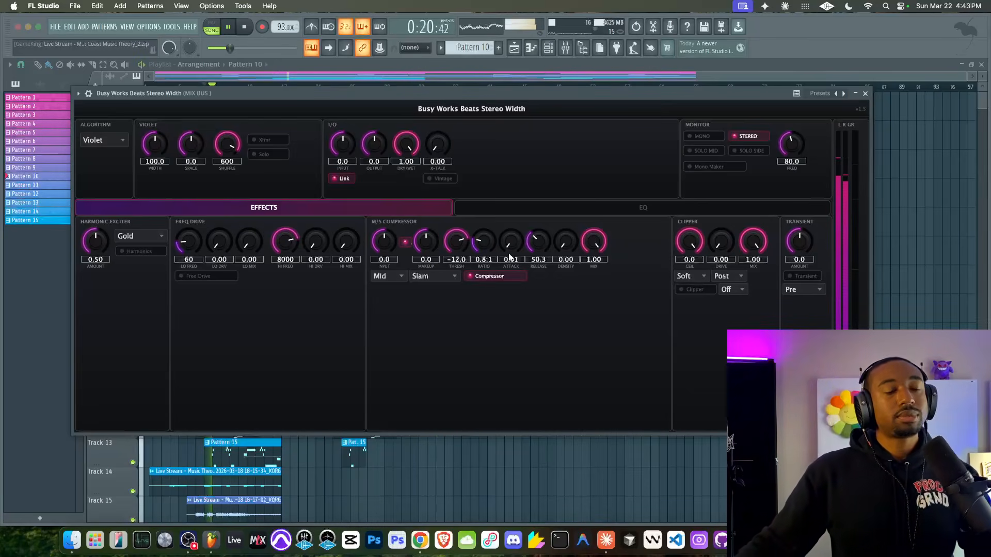
{"action": "left_click", "coordinate": [341, 178]}
{"action": "left_click_drag", "start_coordinate": [374, 145], "coordinate": [375, 158]}
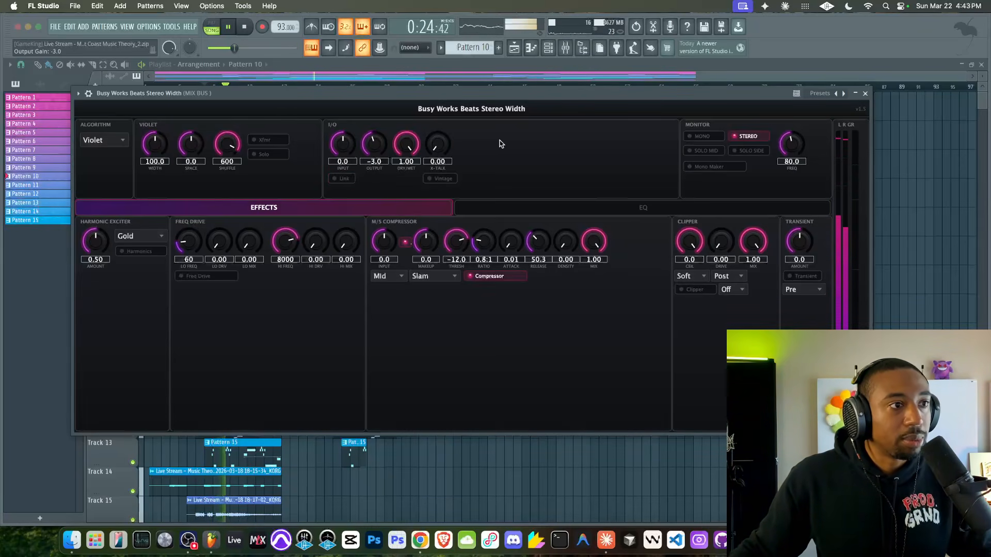
{"action": "left_click", "coordinate": [865, 94]}
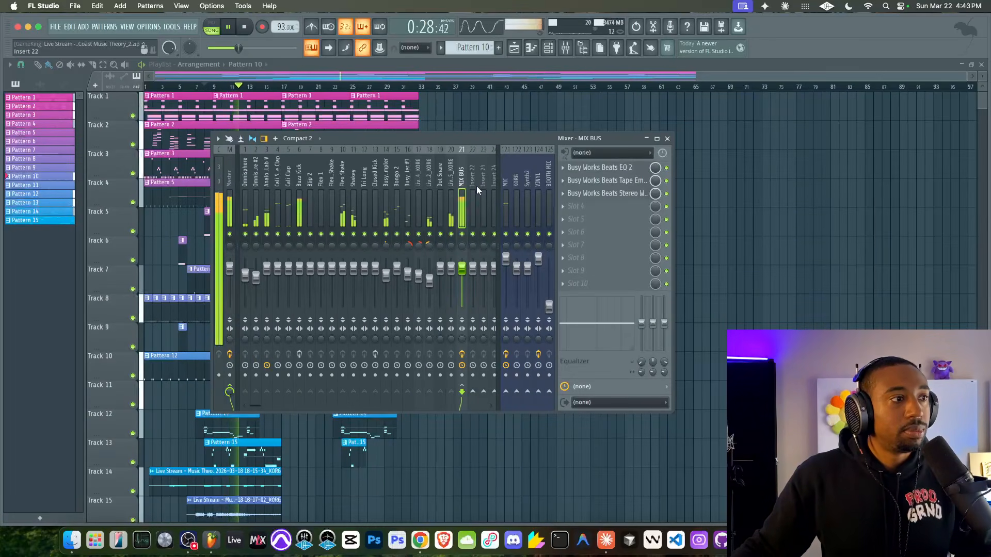
Enable the stereo width effect's clipper in Mid mode with its drive at 0.18 while the song plays
{"action": "left_click", "coordinate": [602, 194]}
{"action": "key", "text": "space"}
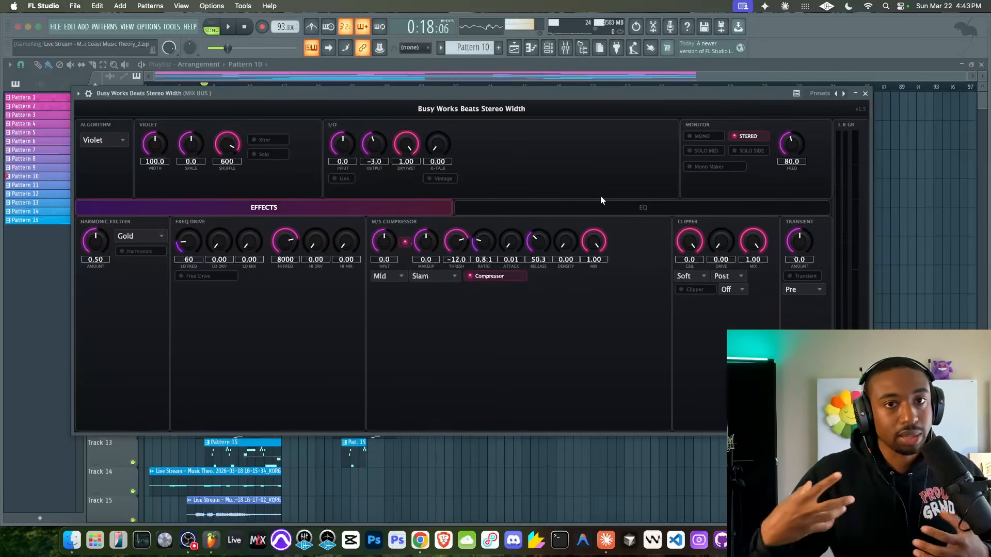
{"action": "left_click", "coordinate": [697, 277]}
{"action": "key", "text": "space"}
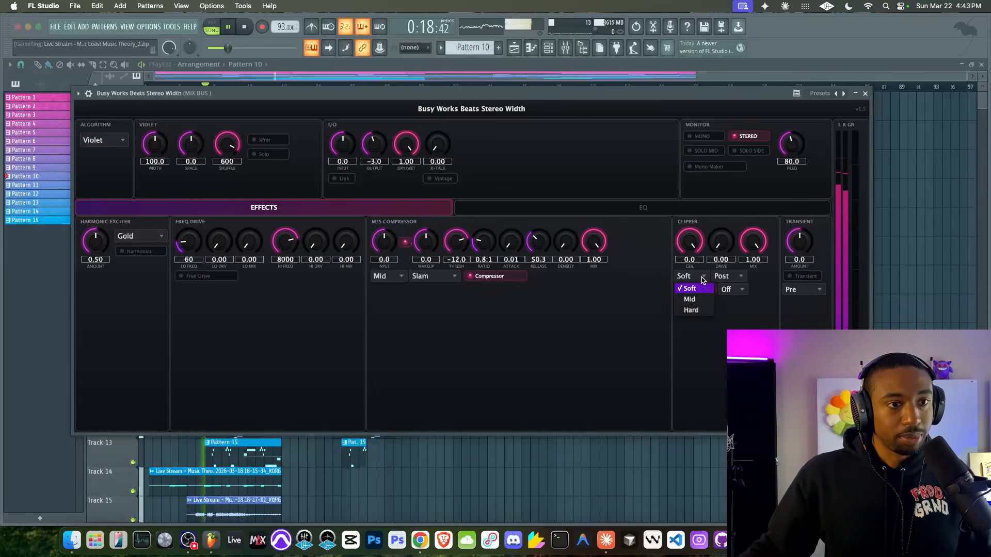
{"action": "left_click", "coordinate": [691, 300]}
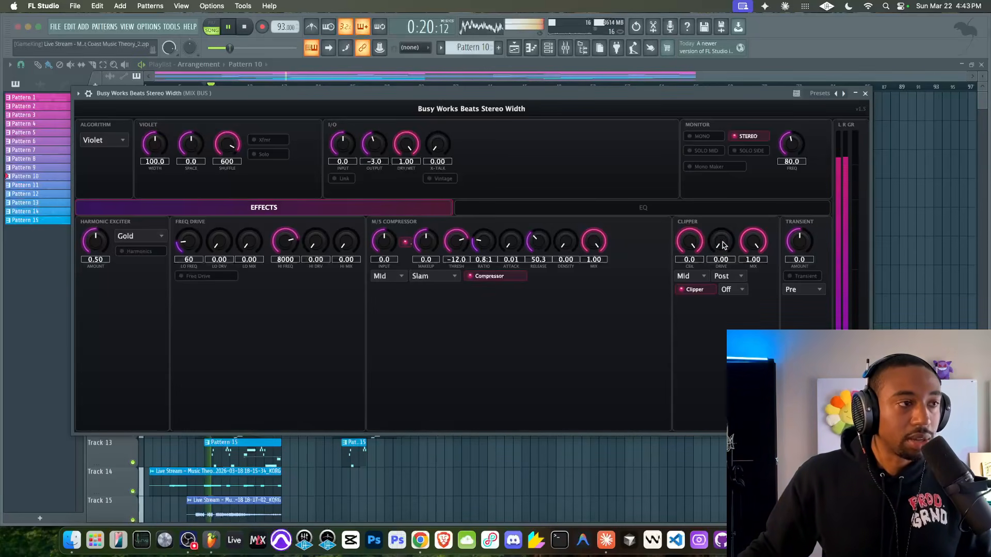
{"action": "left_click_drag", "start_coordinate": [723, 245], "coordinate": [722, 229]}
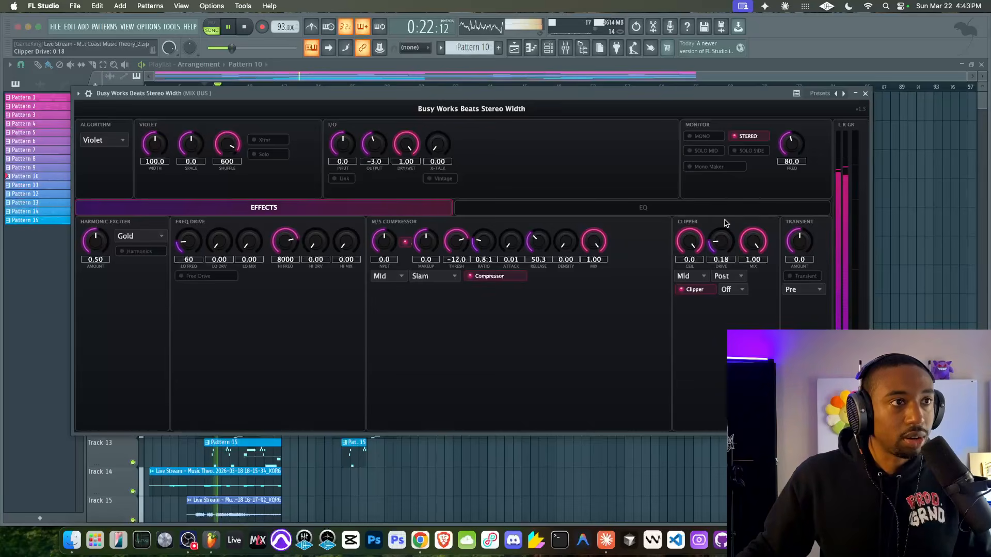
Reset the stereo width effect's output gain to 0.0 with the mixer meters in view, and stop playback
{"action": "left_click_drag", "start_coordinate": [658, 97], "coordinate": [587, 224]}
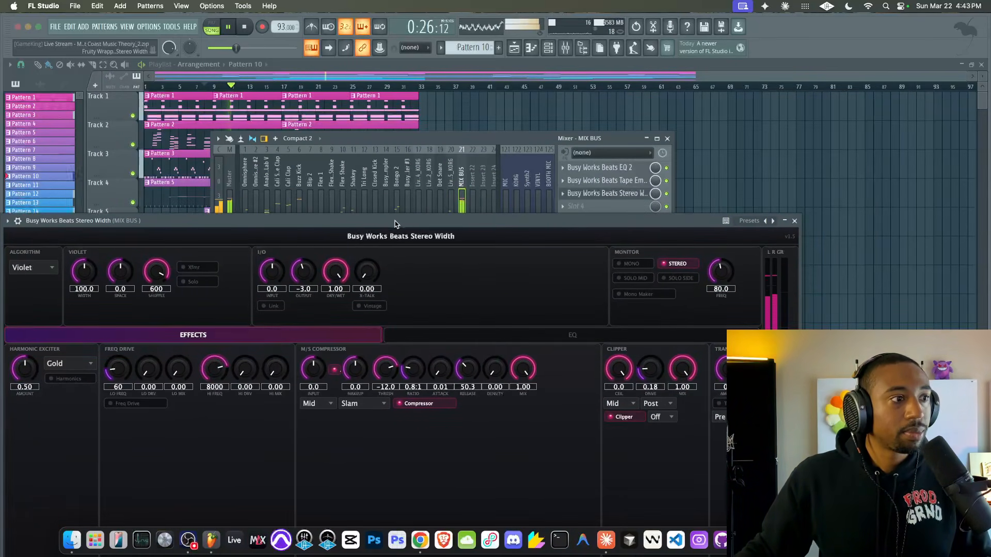
{"action": "left_click_drag", "start_coordinate": [304, 272], "coordinate": [307, 272]}
{"action": "double_click", "coordinate": [307, 271]}
{"action": "left_click_drag", "start_coordinate": [417, 226], "coordinate": [419, 101]}
{"action": "key", "text": "space"}
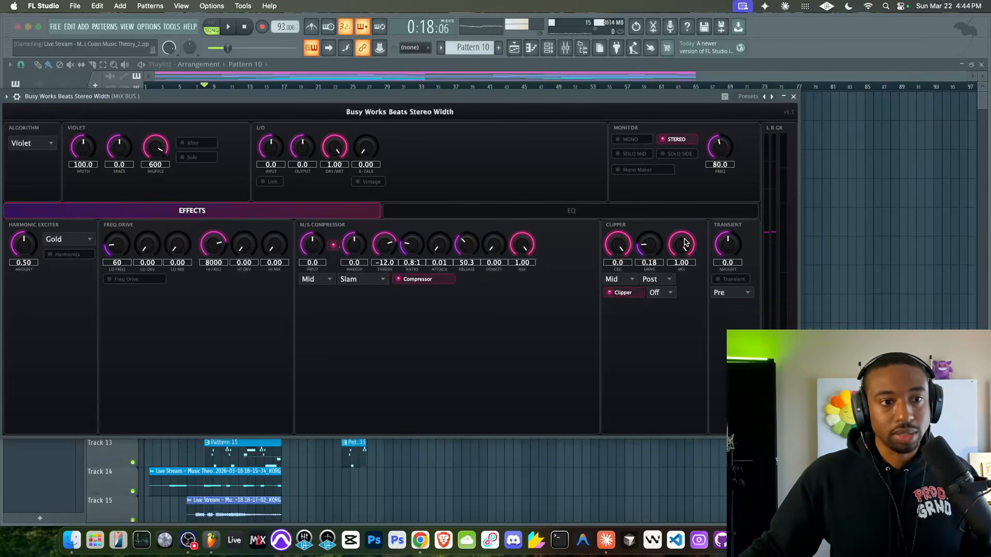
Reduce the clipper's mix to 0.17, set its oversampling to 4x, and listen to the result
{"action": "mouse_move", "coordinate": [685, 243]}
{"action": "left_mouse_down"}
{"action": "mouse_move", "coordinate": [660, 365]}
{"action": "mouse_move", "coordinate": [681, 248]}
{"action": "left_mouse_up"}
{"action": "key", "text": "space"}
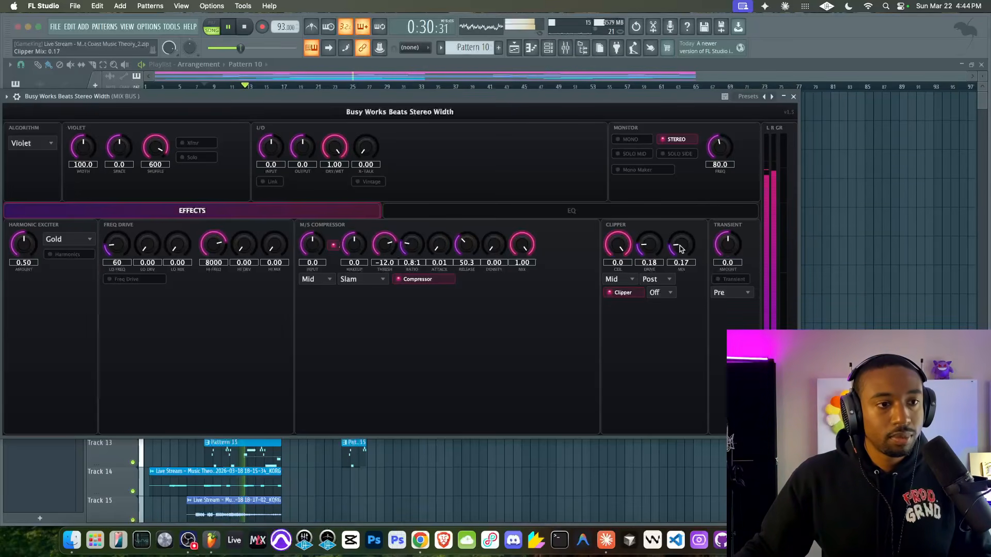
{"action": "left_click", "coordinate": [668, 293]}
{"action": "left_click", "coordinate": [660, 326]}
{"action": "key", "text": "space"}
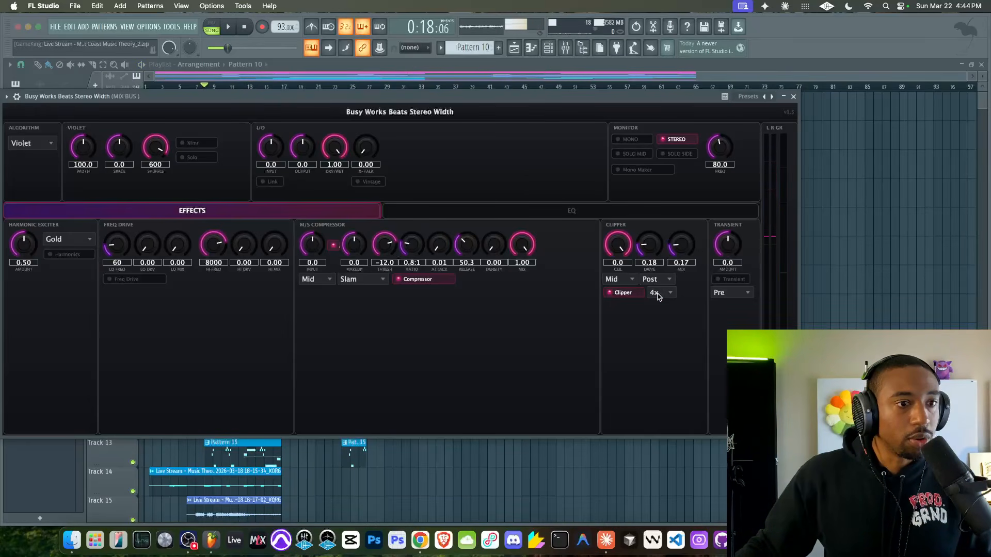
{"action": "key", "text": "space"}
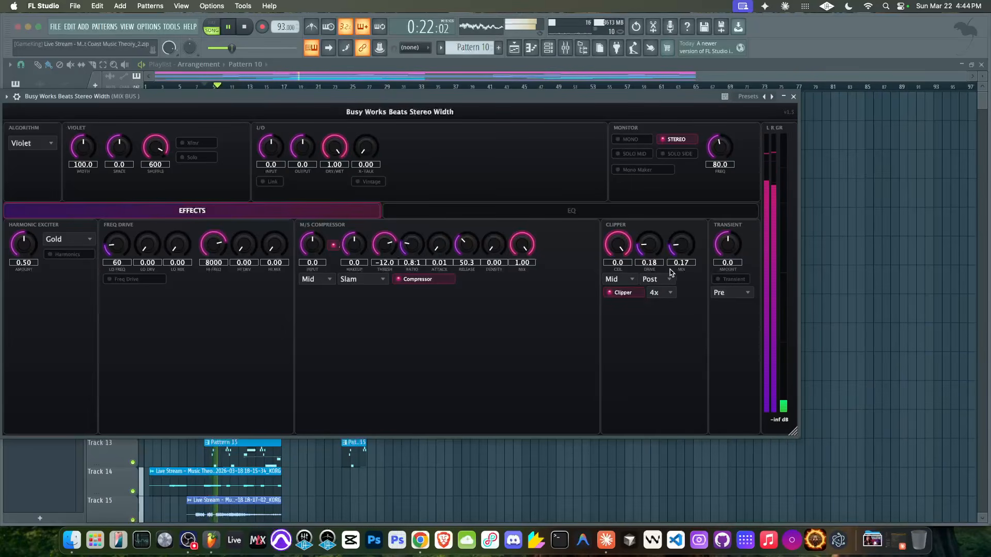
{"action": "key", "text": "space"}
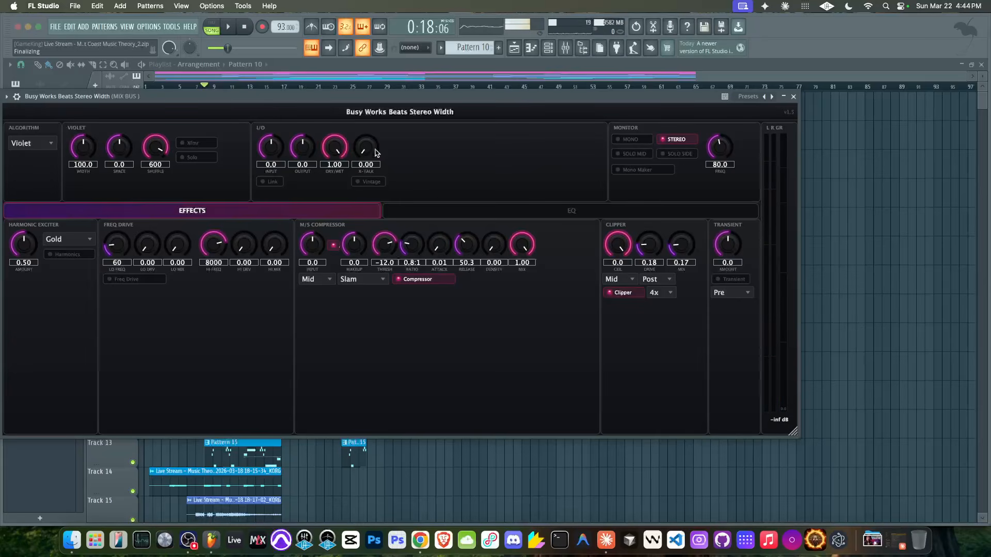
{"action": "key", "text": "space"}
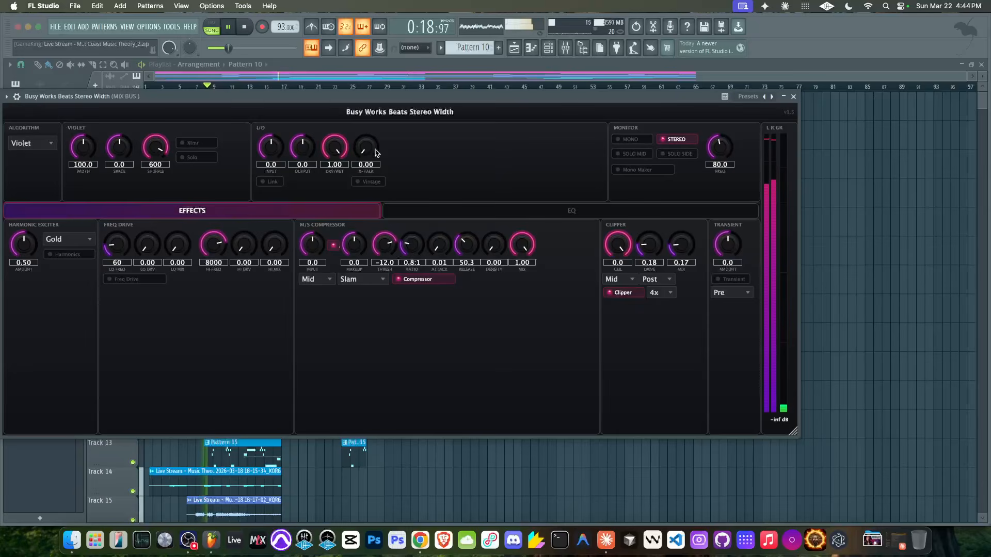
{"action": "key", "text": "space"}
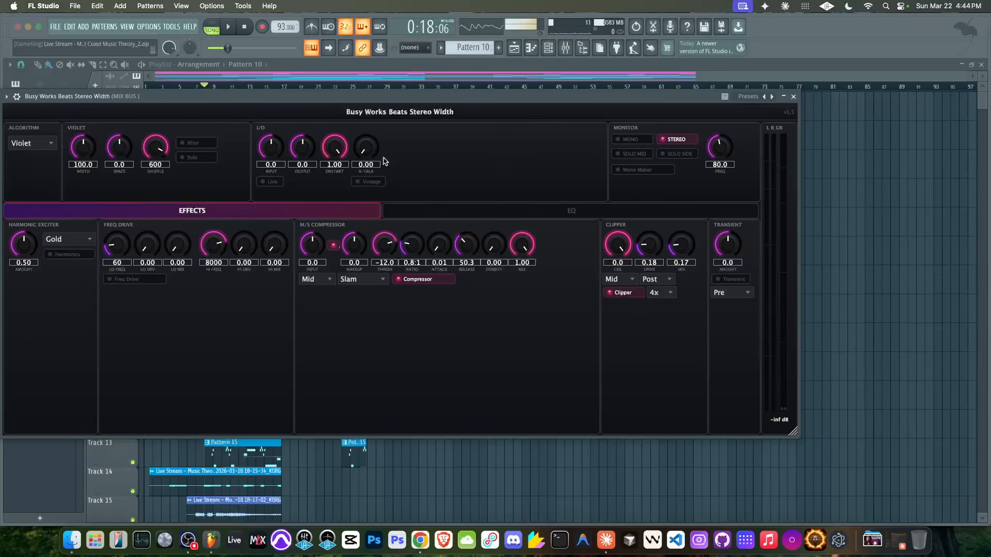
Try a cross talk amount of 0.19, return it to 0.00, and play the song to compare
{"action": "left_click_drag", "start_coordinate": [374, 159], "coordinate": [368, 133]}
{"action": "key", "text": "space"}
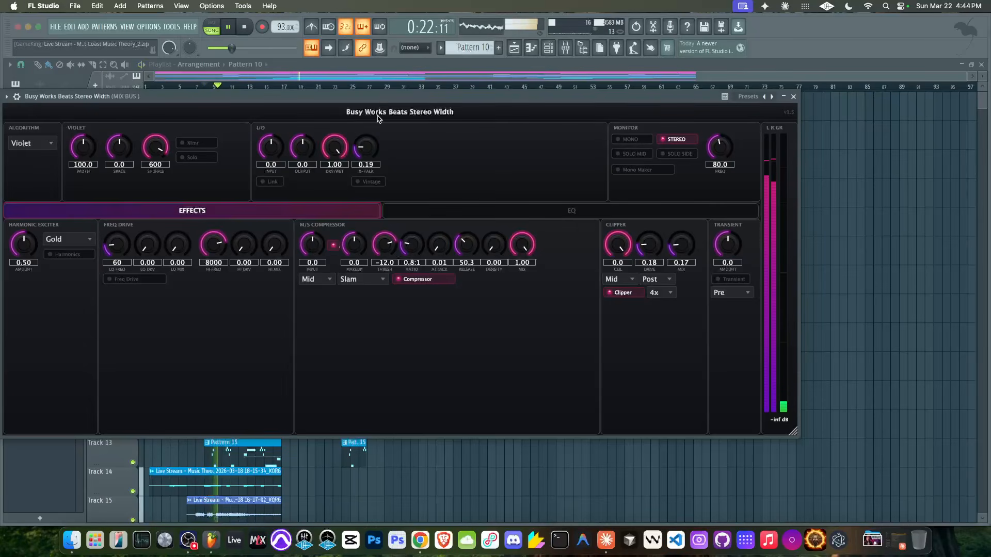
{"action": "key", "text": "space"}
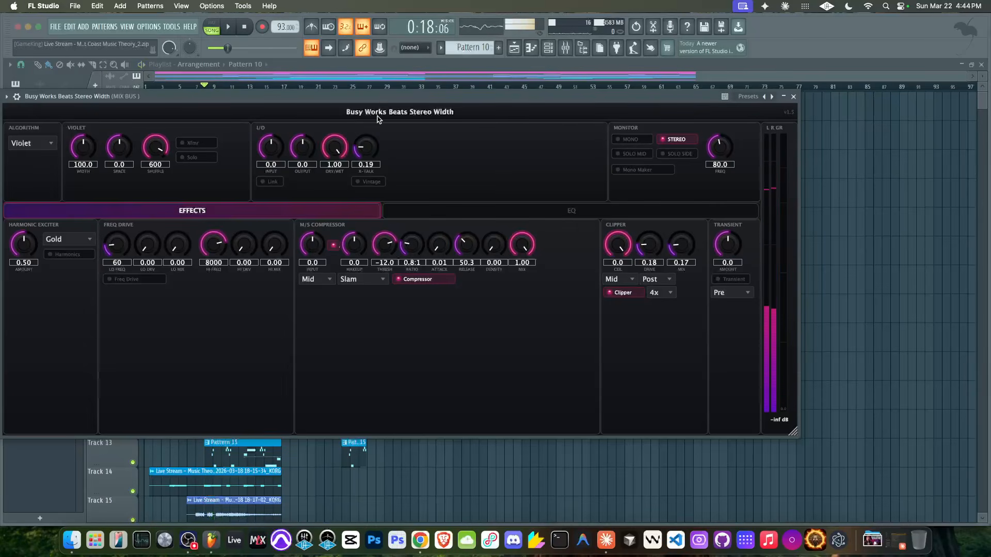
{"action": "left_click_drag", "start_coordinate": [359, 139], "coordinate": [363, 214]}
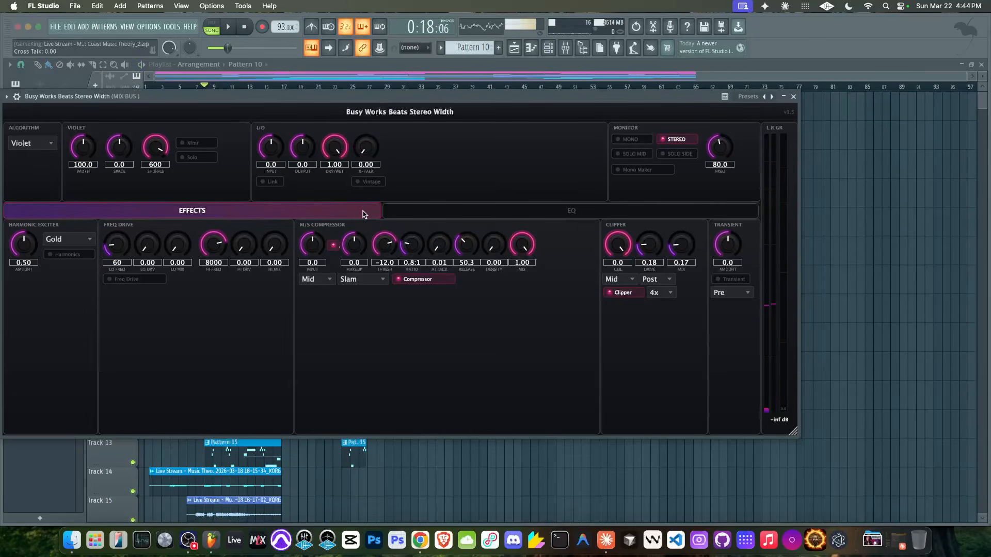
{"action": "key", "text": "space"}
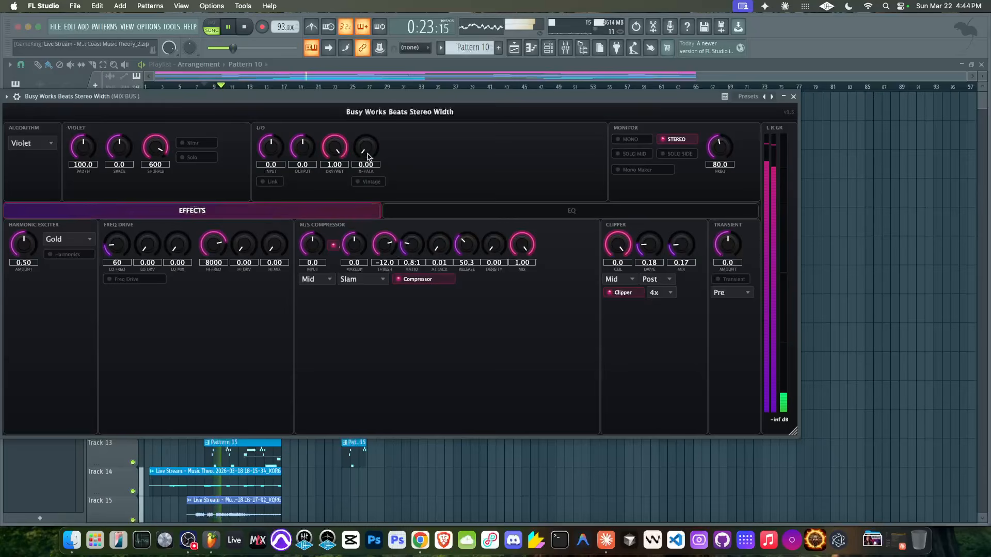
Raise the cross talk to 0.23 while the song plays, and listen again from the start position
{"action": "left_click_drag", "start_coordinate": [369, 153], "coordinate": [367, 139]}
{"action": "left_click_drag", "start_coordinate": [368, 127], "coordinate": [370, 123]}
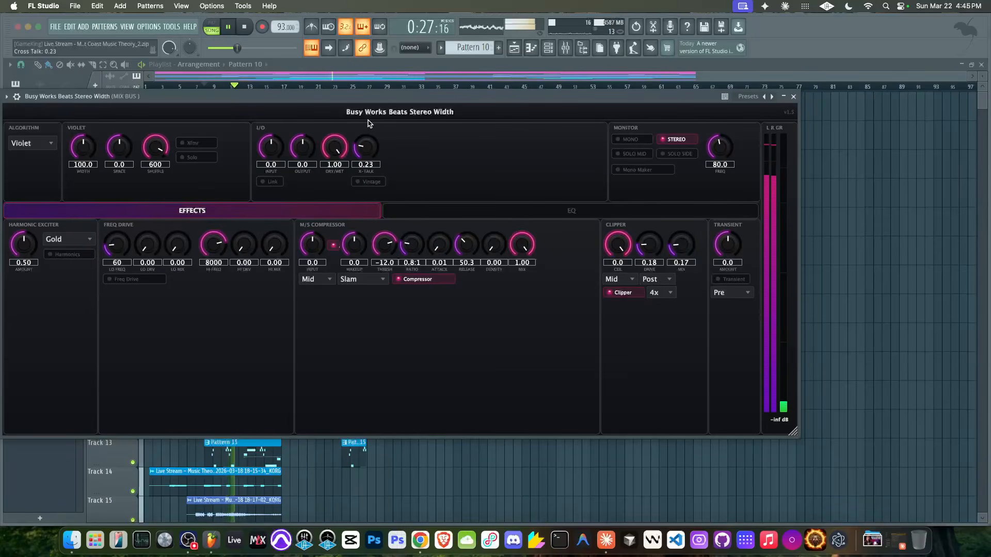
{"action": "key", "text": "space"}
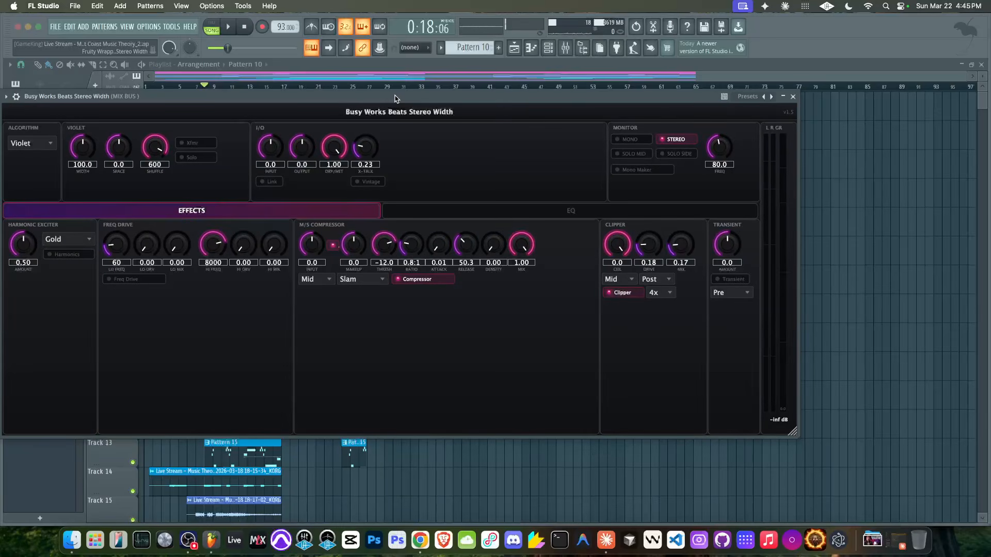
{"action": "key", "text": "space"}
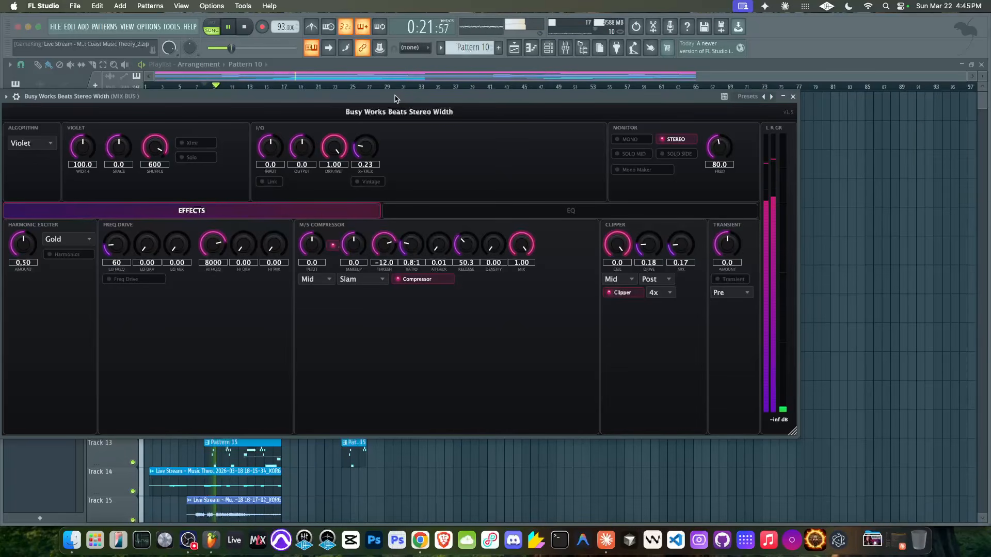
Set the side EQ's low Bell band to a frequency of 205.4 and a gain of 19.2 while listening
{"action": "left_click", "coordinate": [459, 210]}
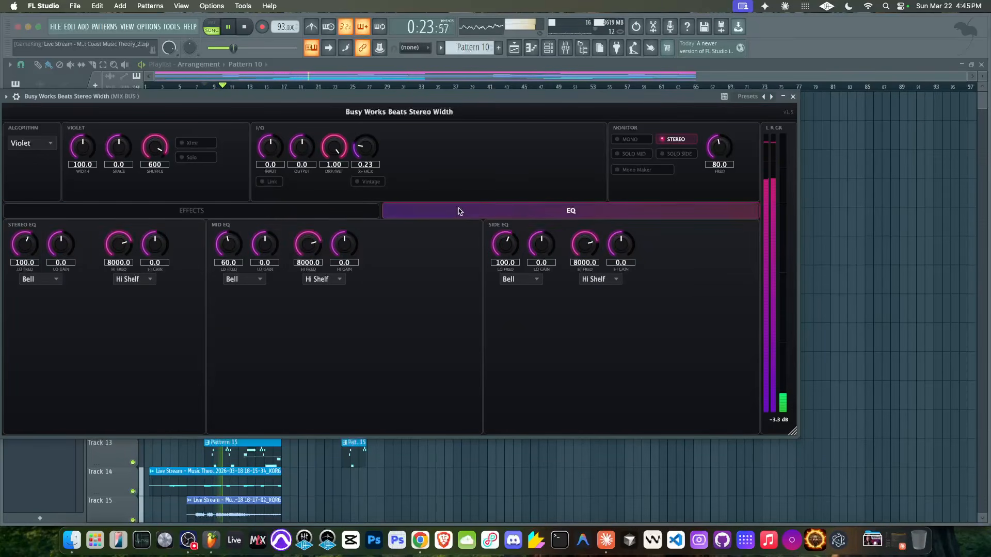
{"action": "key", "text": "space"}
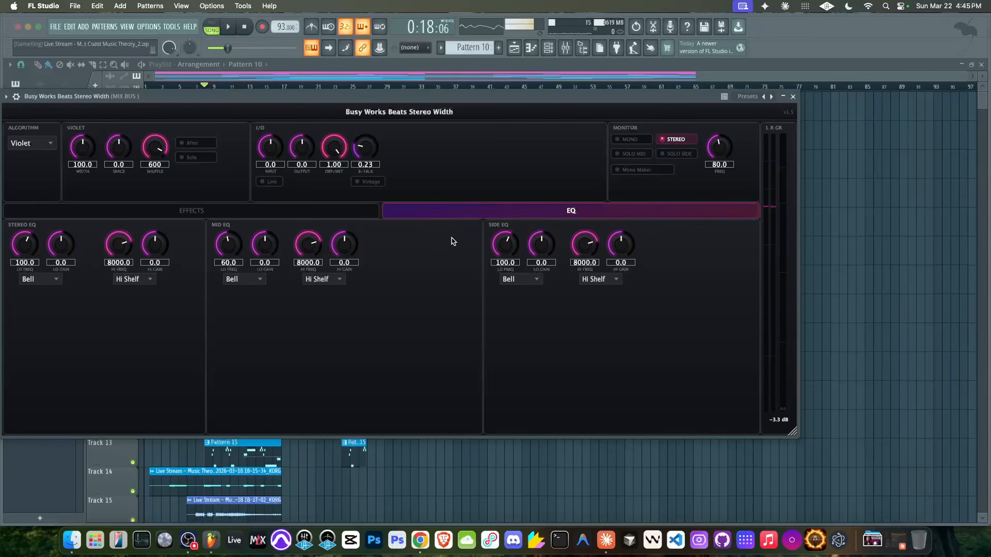
{"action": "left_click", "coordinate": [523, 282]}
{"action": "left_click", "coordinate": [522, 289]}
{"action": "scroll", "coordinate": [512, 243], "scroll_direction": "up", "scroll_amount": 1}
{"action": "scroll", "coordinate": [535, 242], "scroll_direction": "up", "scroll_amount": 3}
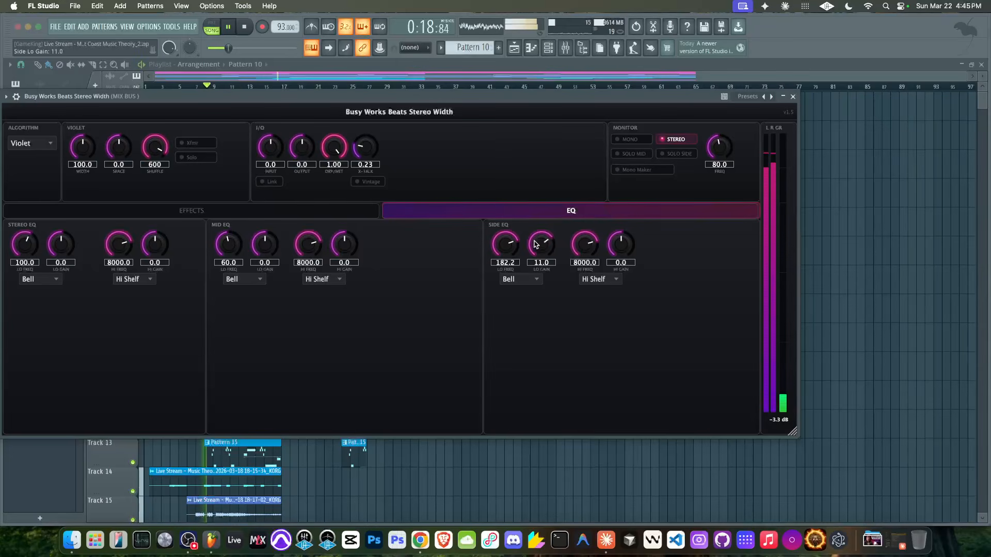
{"action": "scroll", "coordinate": [518, 242], "scroll_direction": "up", "scroll_amount": 1}
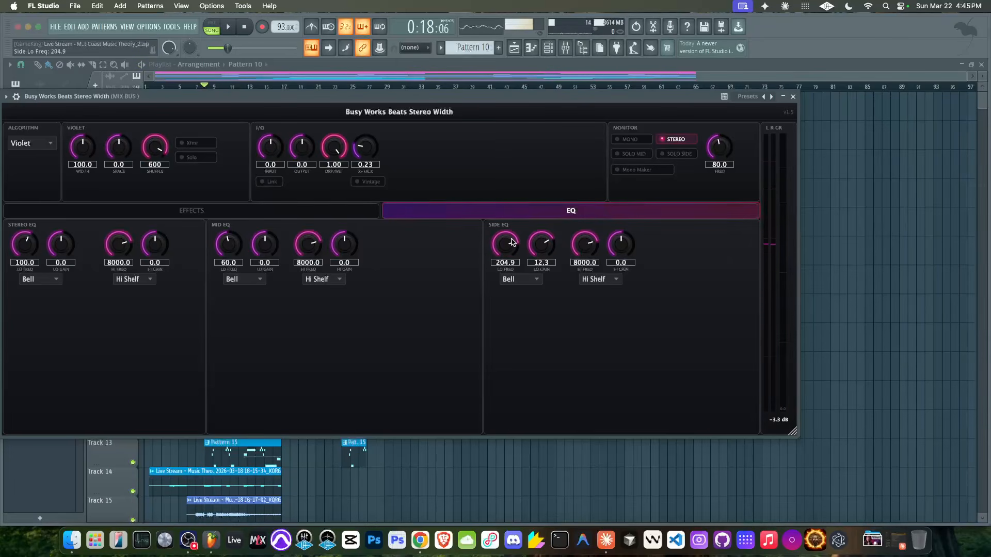
{"action": "scroll", "coordinate": [512, 243], "scroll_direction": "up", "scroll_amount": 1}
{"action": "key", "text": "space"}
{"action": "scroll", "coordinate": [542, 235], "scroll_direction": "up", "scroll_amount": 5}
{"action": "mouse_move", "coordinate": [540, 229]}
{"action": "left_mouse_down"}
{"action": "mouse_move", "coordinate": [537, 259]}
{"action": "mouse_move", "coordinate": [538, 229]}
{"action": "left_mouse_up"}
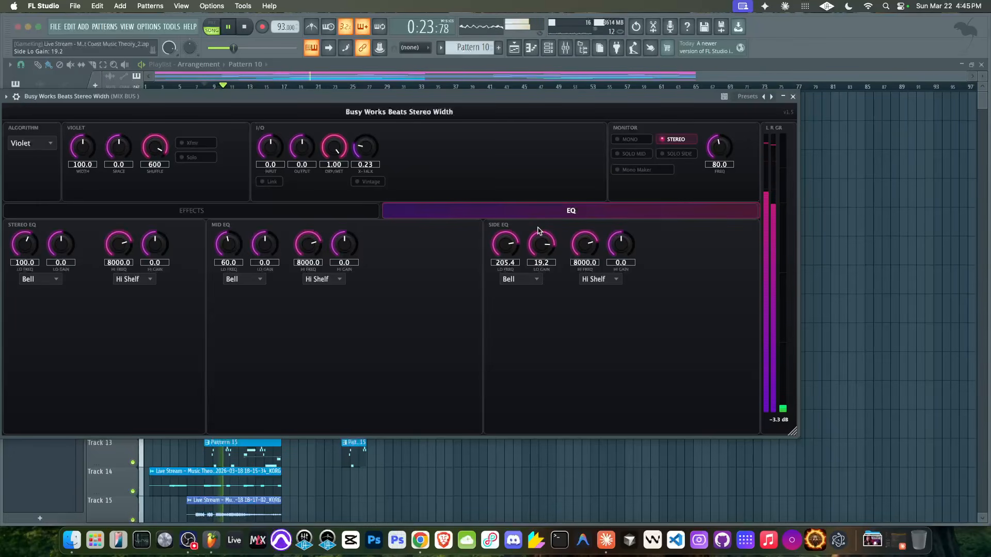
Lower the side EQ's low Bell gain to 9.7, replaying the song from the start position to compare
{"action": "left_click_drag", "start_coordinate": [539, 230], "coordinate": [538, 231]}
{"action": "key", "text": "space"}
{"action": "key", "text": "space"}
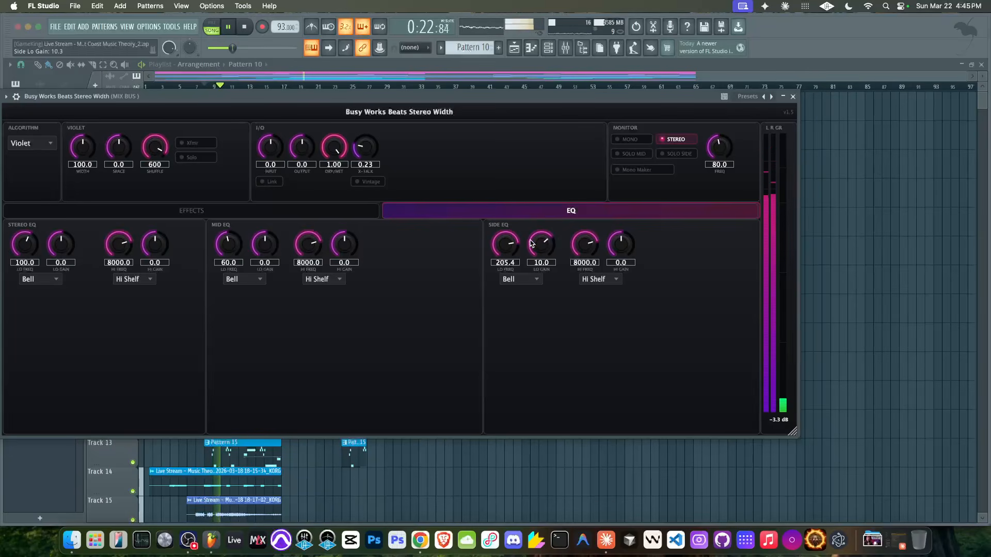
{"action": "left_click_drag", "start_coordinate": [532, 239], "coordinate": [529, 241]}
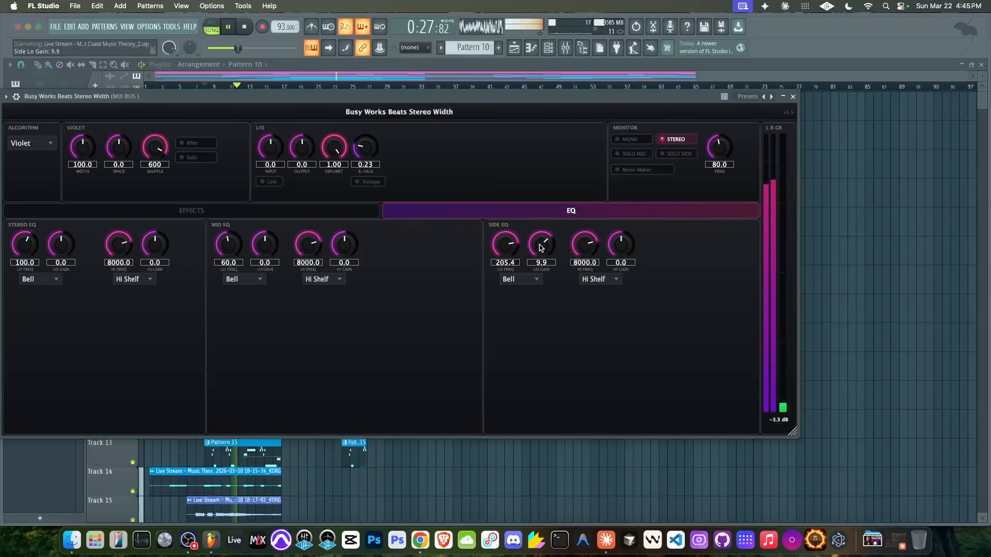
{"action": "key", "text": "space"}
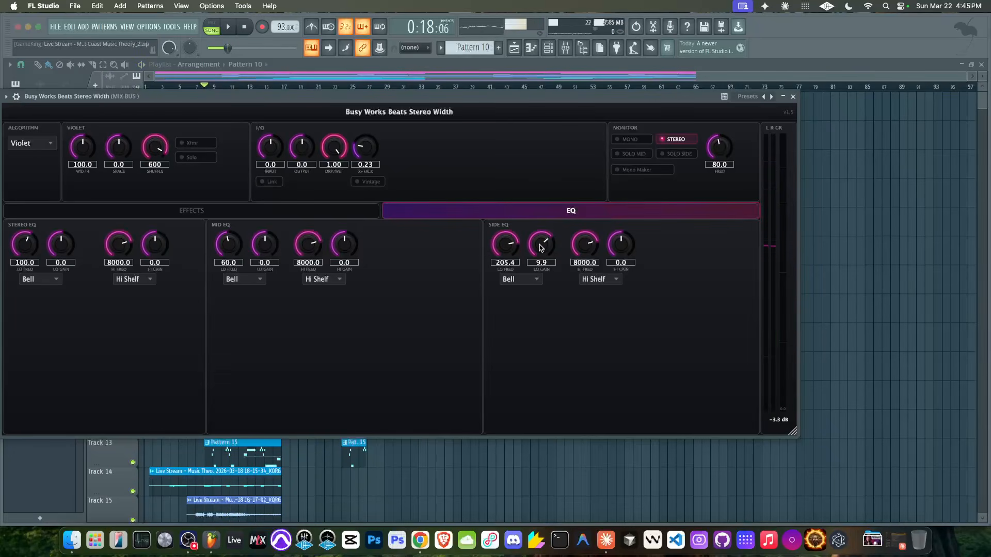
{"action": "key", "text": "space"}
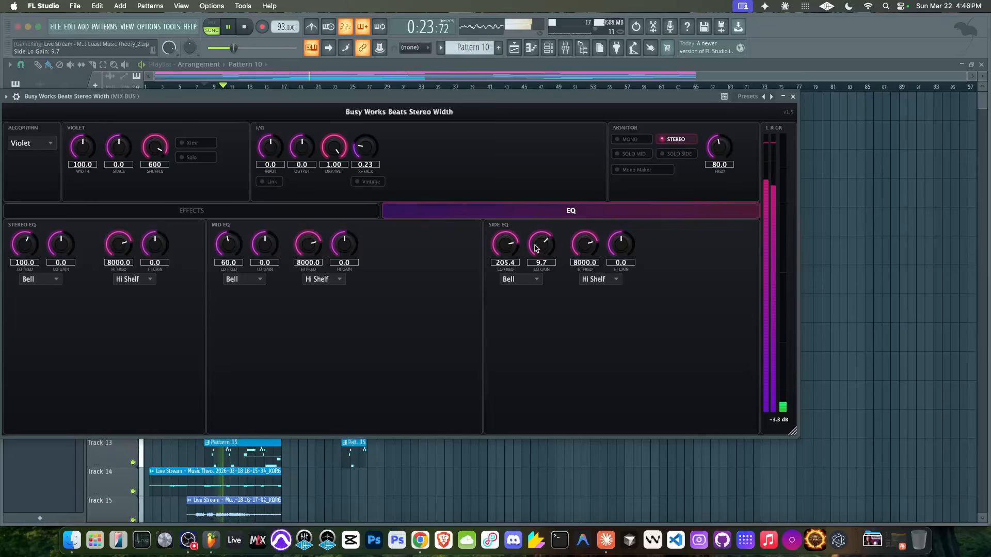
Enable the Gold harmonic exciter on the effects page and set its amount to 0.48 while listening
{"action": "left_click", "coordinate": [205, 210]}
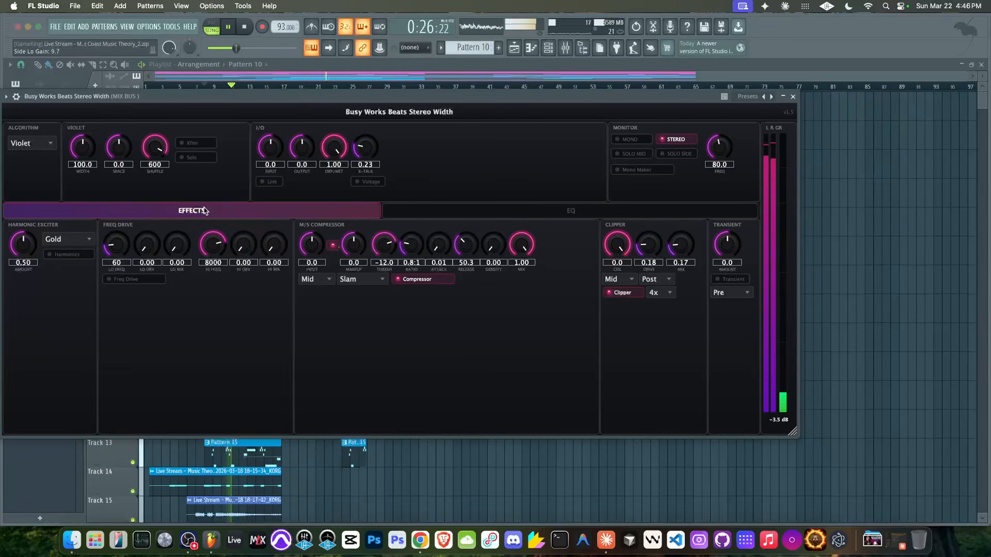
{"action": "left_click", "coordinate": [68, 255]}
{"action": "left_click_drag", "start_coordinate": [23, 245], "coordinate": [32, 193]}
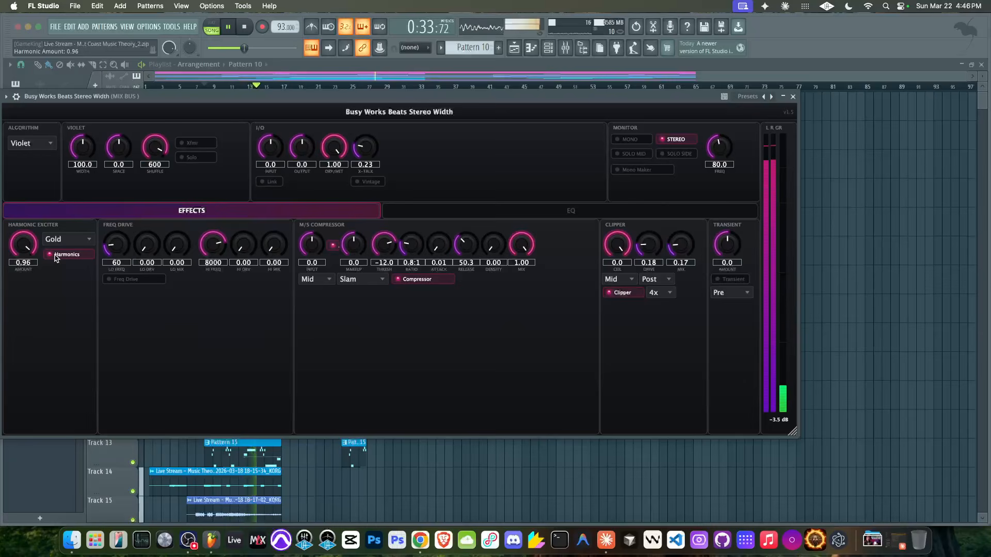
{"action": "left_click_drag", "start_coordinate": [21, 294], "coordinate": [20, 299]}
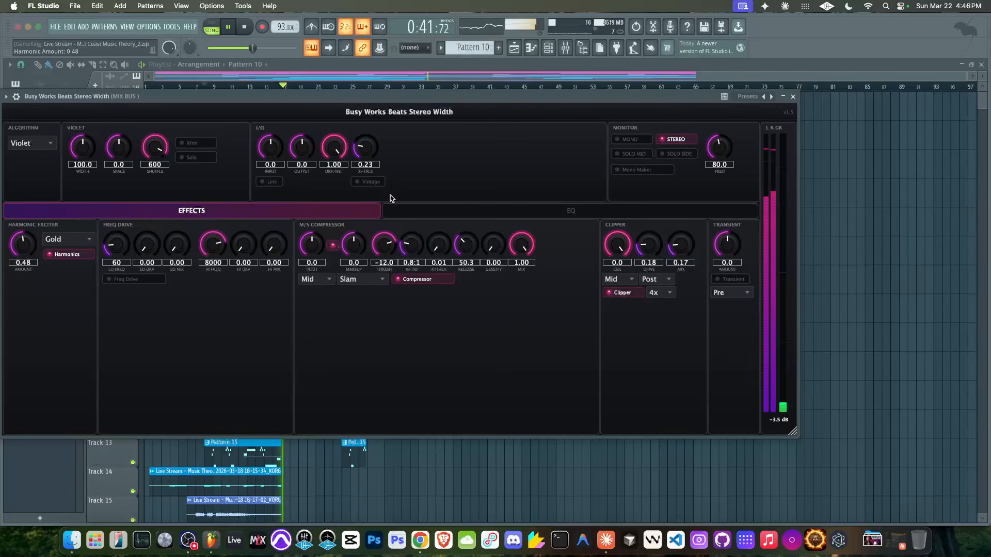
Close Stereo Width and compare the playing song with the MIX BUS effects bypassed and enabled
{"action": "left_click", "coordinate": [794, 97]}
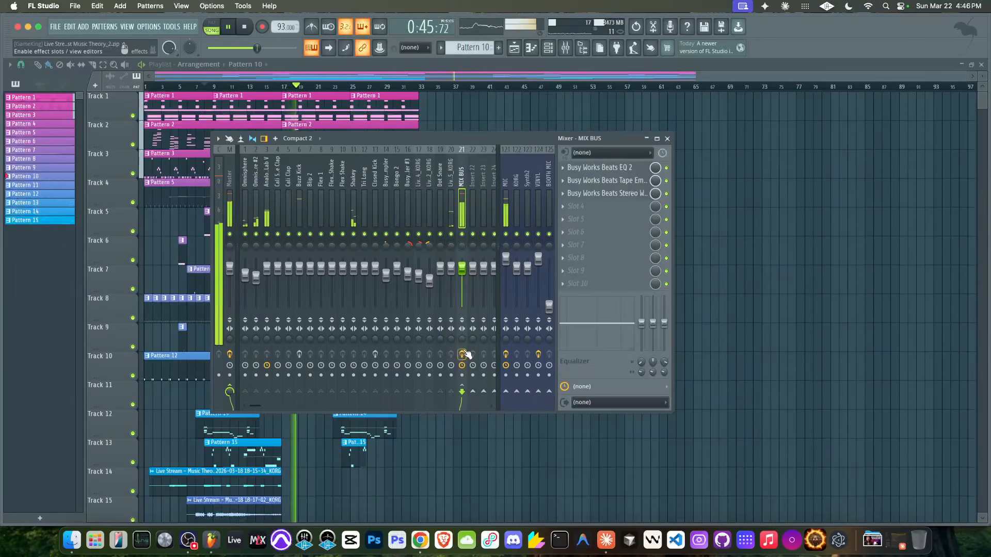
{"action": "left_click", "coordinate": [508, 235]}
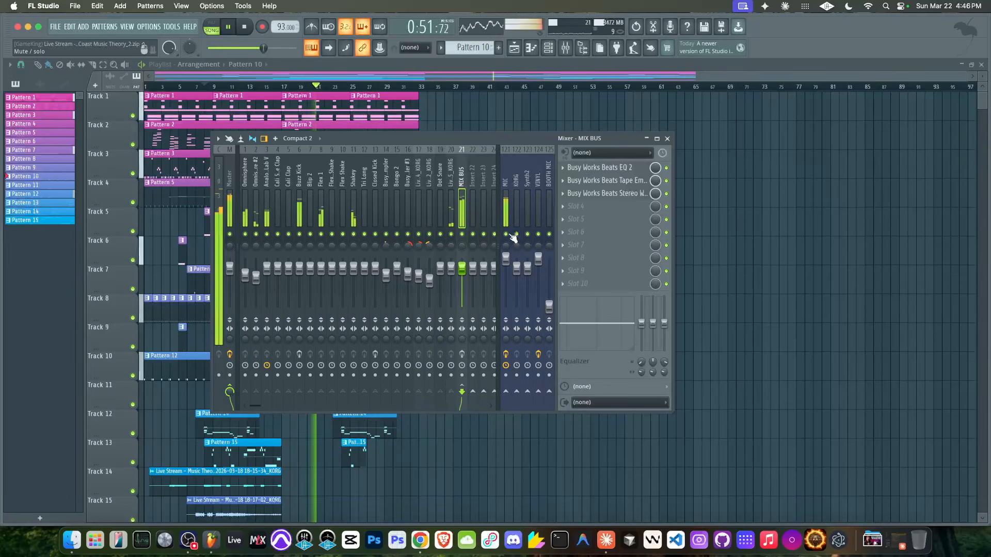
{"action": "left_click", "coordinate": [461, 354]}
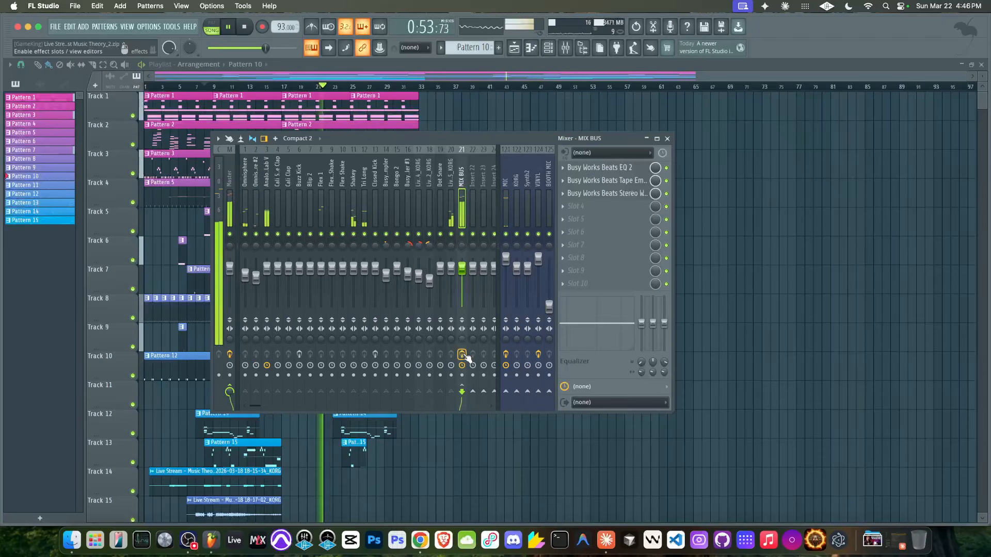
Reopen Stereo Width on the MIX BUS, set its output gain to -2.0, and close it
{"action": "left_click", "coordinate": [596, 193]}
{"action": "left_click_drag", "start_coordinate": [459, 96], "coordinate": [458, 224]}
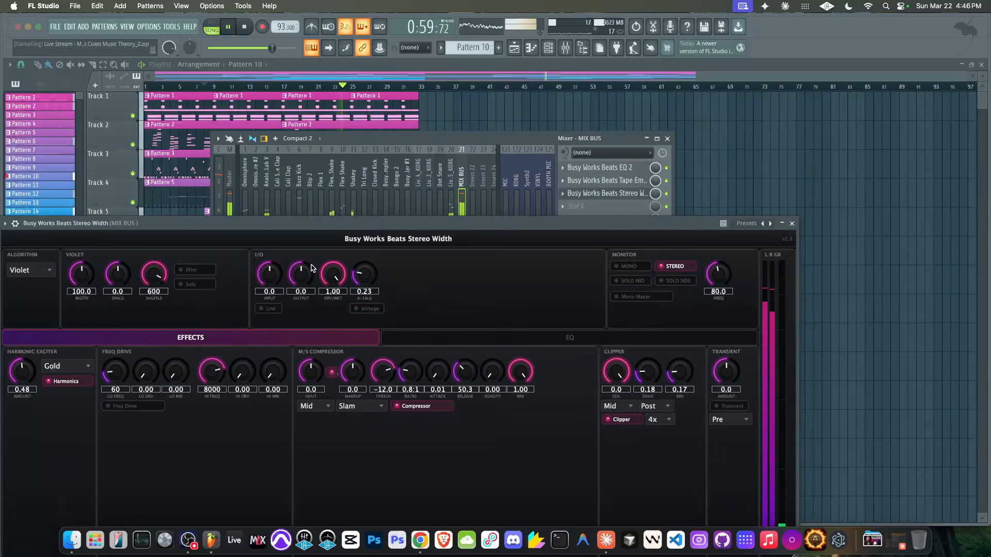
{"action": "left_click_drag", "start_coordinate": [300, 274], "coordinate": [303, 280]}
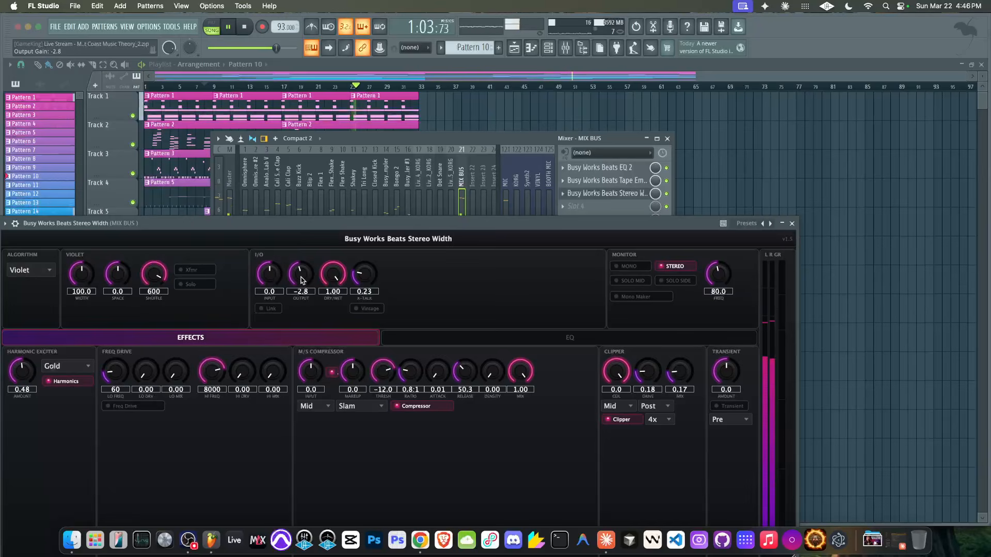
{"action": "left_click_drag", "start_coordinate": [303, 280], "coordinate": [303, 277]}
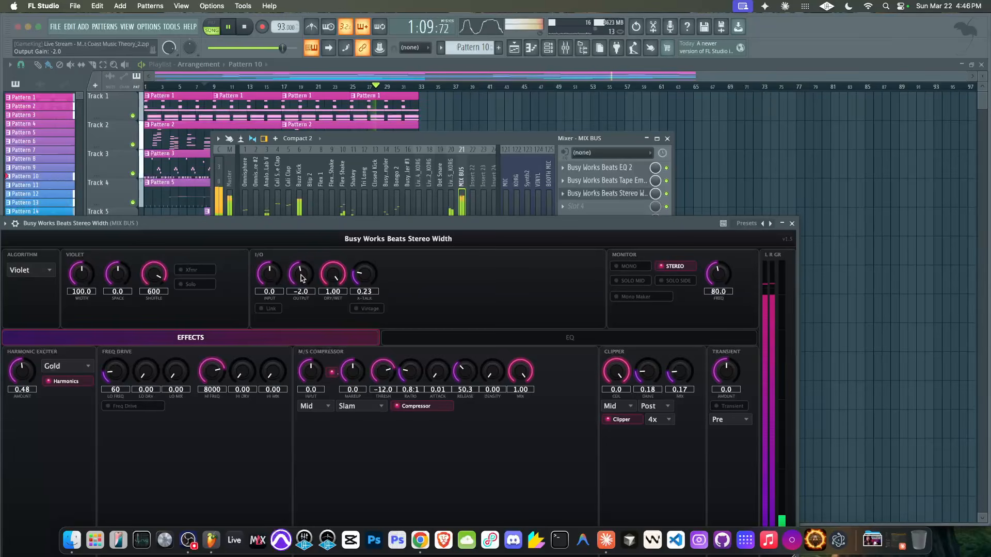
{"action": "left_click", "coordinate": [793, 225]}
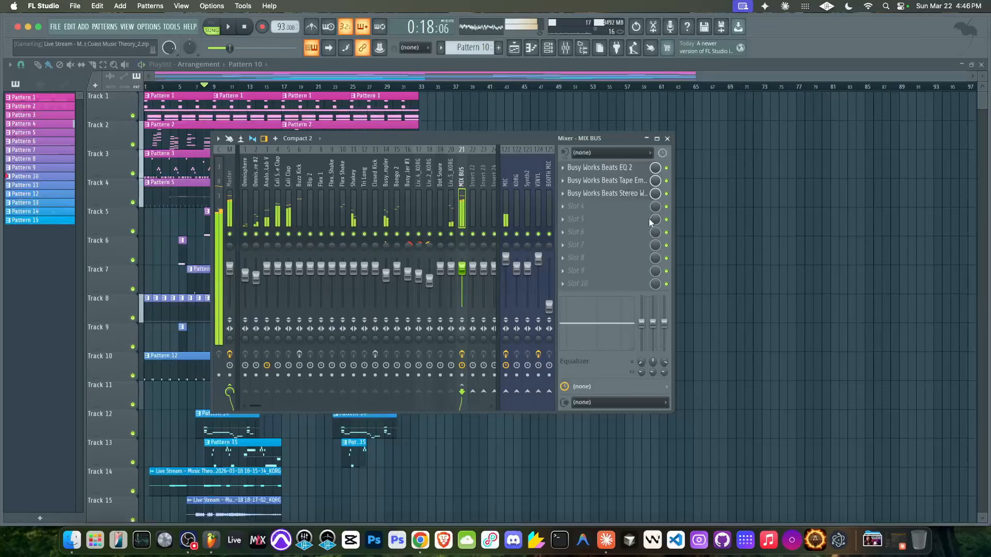
Load Busy Works Beats Limiter into slot 4 of the MIX BUS and play the song through it
{"action": "left_click", "coordinate": [622, 207]}
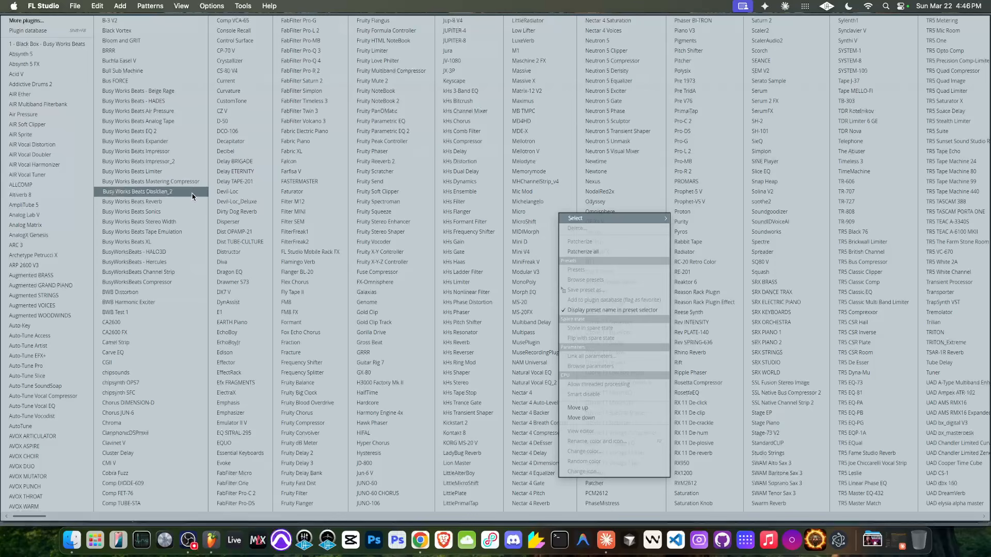
{"action": "left_click", "coordinate": [192, 169]}
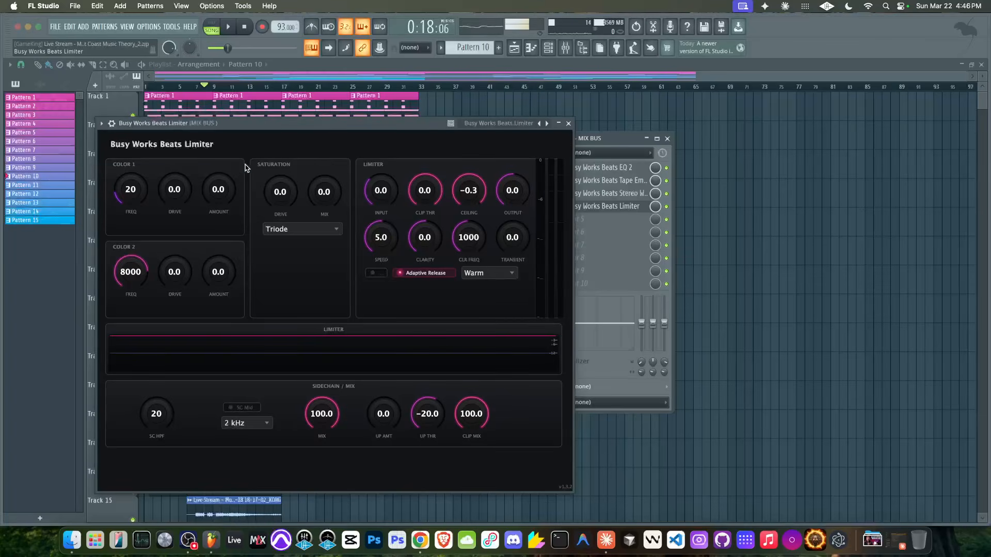
{"action": "left_click_drag", "start_coordinate": [359, 128], "coordinate": [555, 124]}
{"action": "key", "text": "space"}
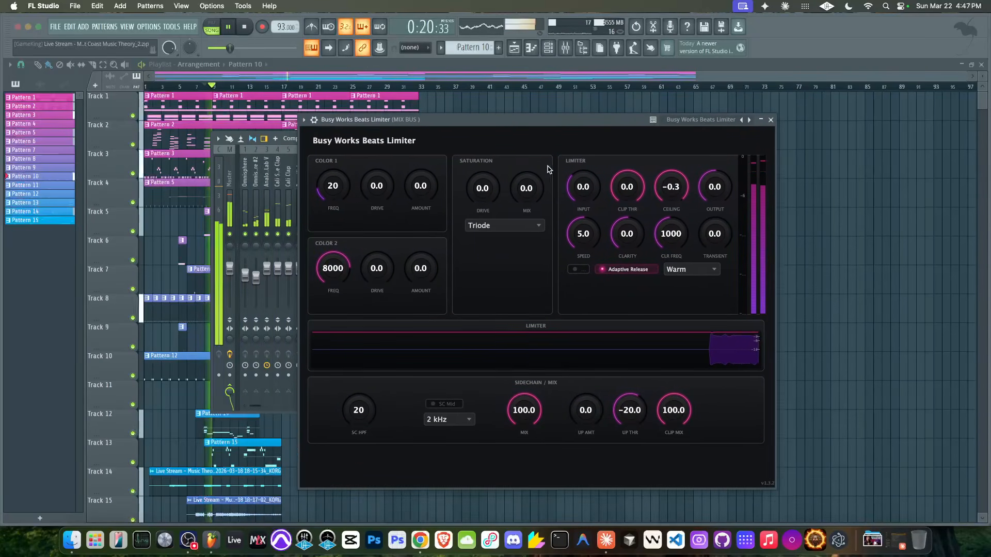
{"action": "key", "text": "space"}
{"action": "key", "text": "space"}
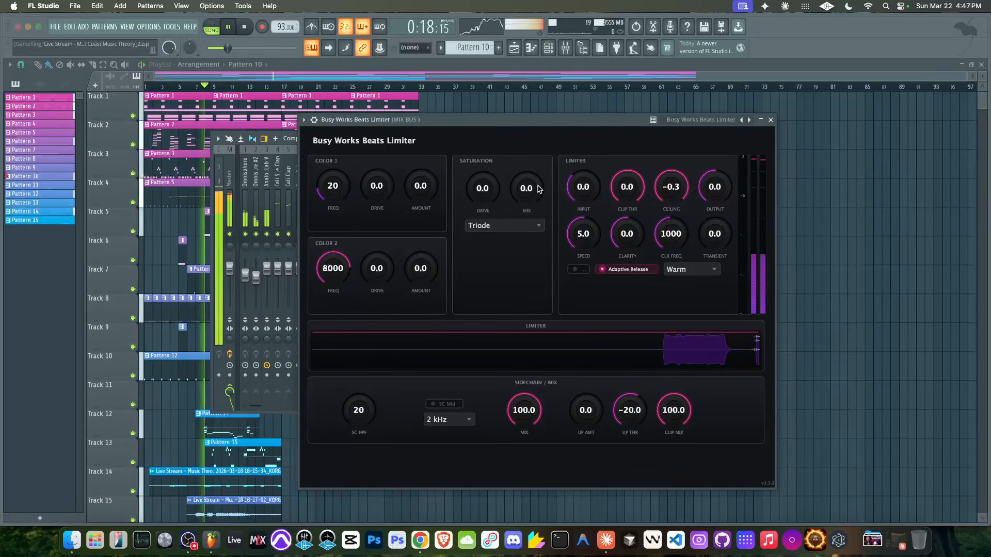
Raise the limiter's input to 4.1 dB and replay the song to judge the result
{"action": "left_click_drag", "start_coordinate": [585, 191], "coordinate": [587, 182]}
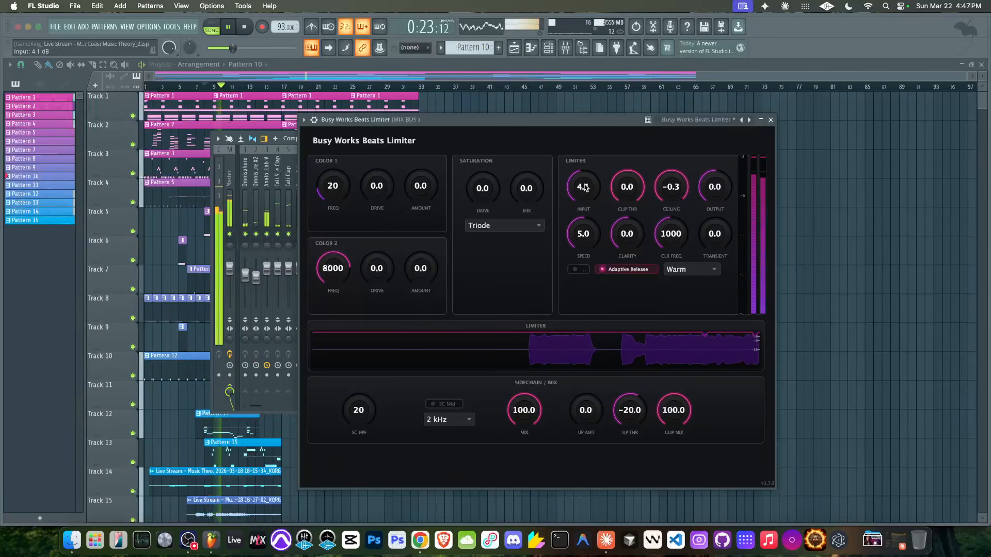
{"action": "key", "text": "space"}
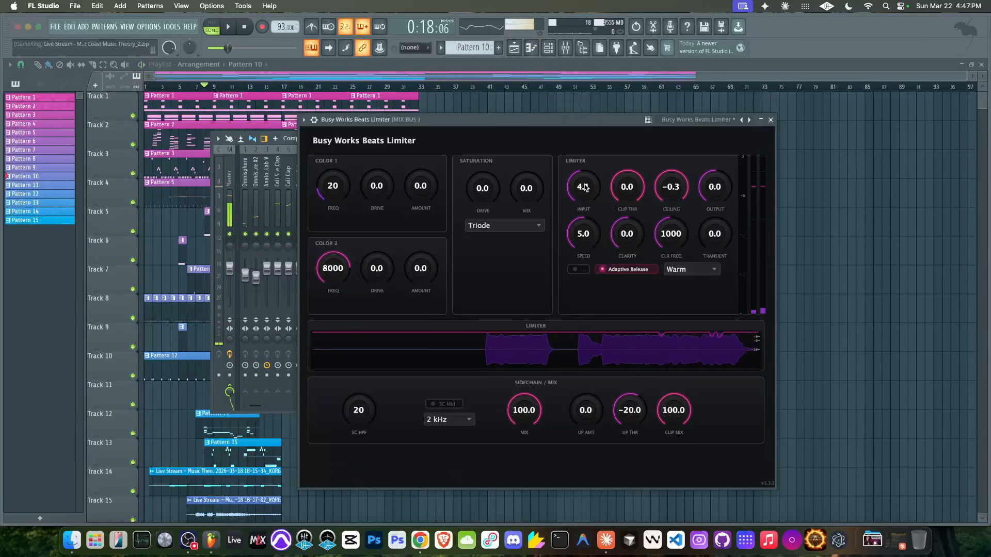
{"action": "key", "text": "space"}
{"action": "key", "text": "space"}
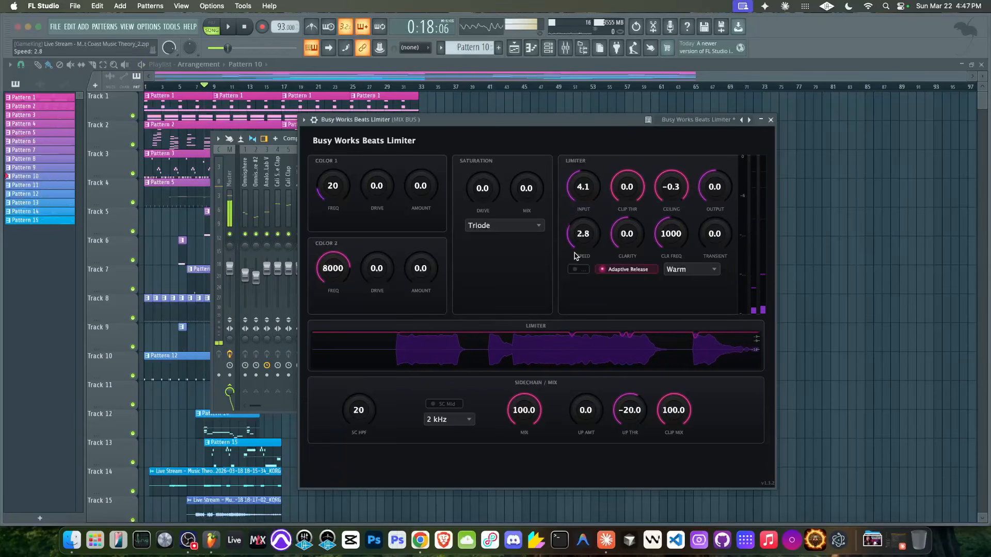
Try limiter speeds of 10.0 and 0.0 during playback, and return the speed to 5.0
{"action": "left_click_drag", "start_coordinate": [568, 261], "coordinate": [614, 139]}
{"action": "key", "text": "space"}
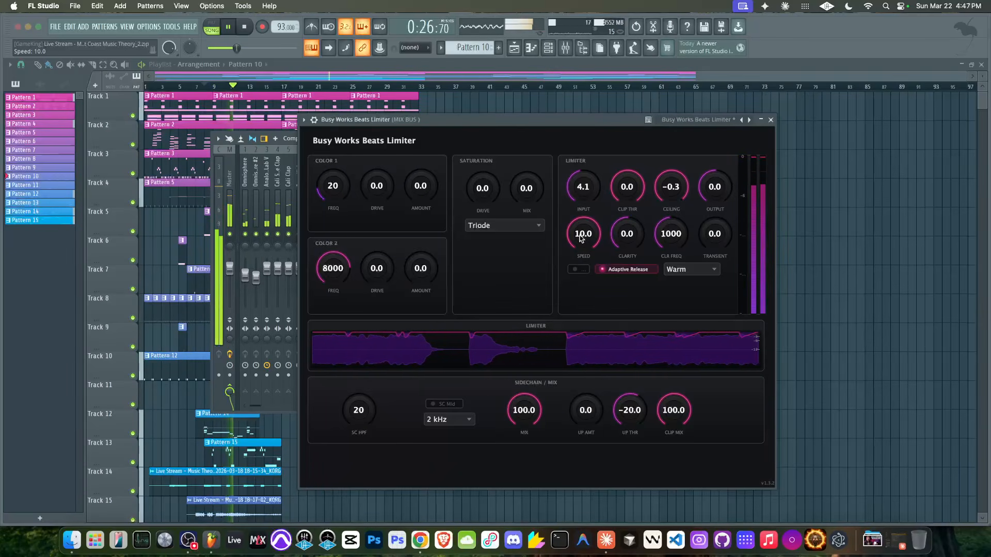
{"action": "key", "text": "space"}
{"action": "left_click_drag", "start_coordinate": [582, 237], "coordinate": [586, 199]}
{"action": "left_click_drag", "start_coordinate": [593, 119], "coordinate": [422, 109]}
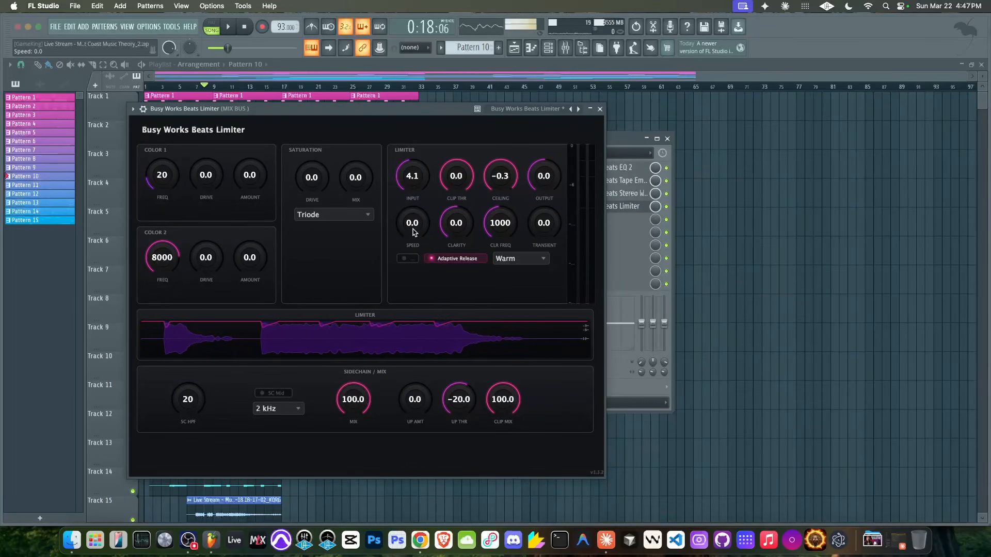
{"action": "key", "text": "space"}
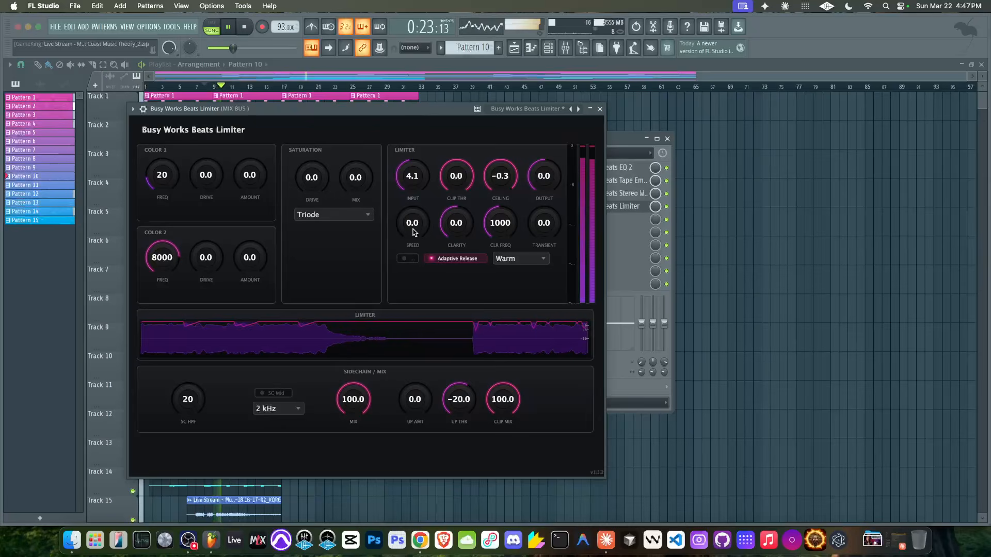
{"action": "key", "text": "space"}
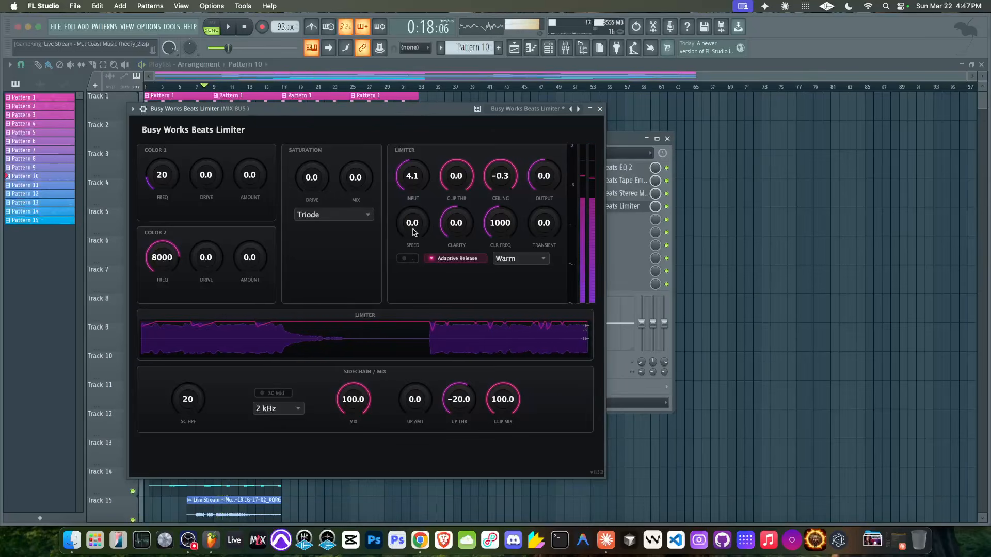
{"action": "key", "text": "space"}
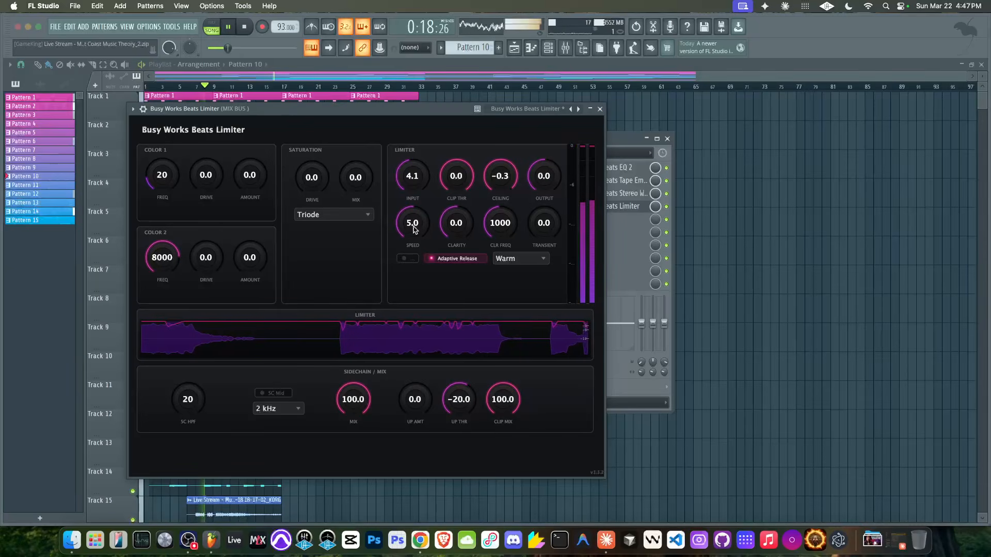
Show the limiter's detailed settings and switch the plugin off and on to compare the sound
{"action": "left_click_drag", "start_coordinate": [445, 109], "coordinate": [578, 104]}
{"action": "left_click", "coordinate": [274, 103]}
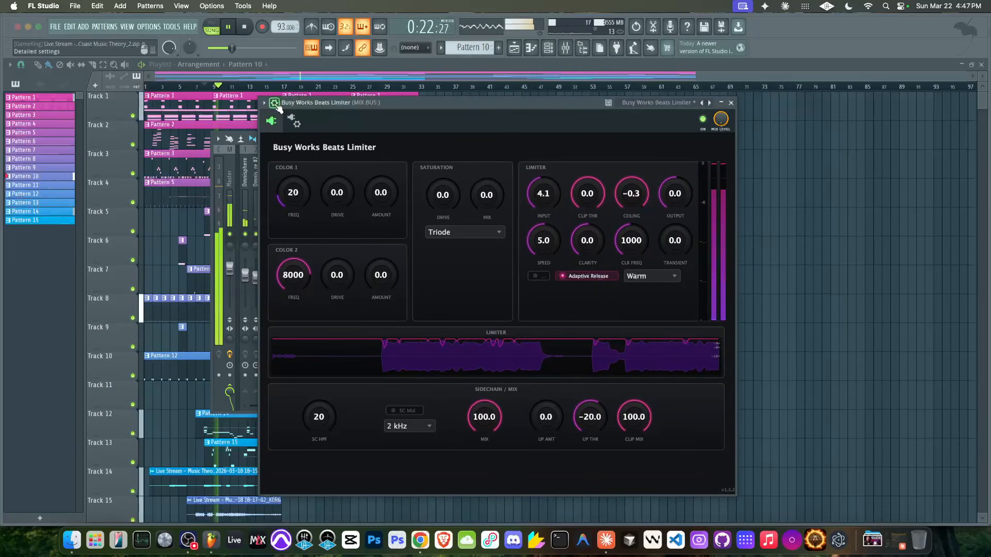
{"action": "left_click", "coordinate": [705, 124]}
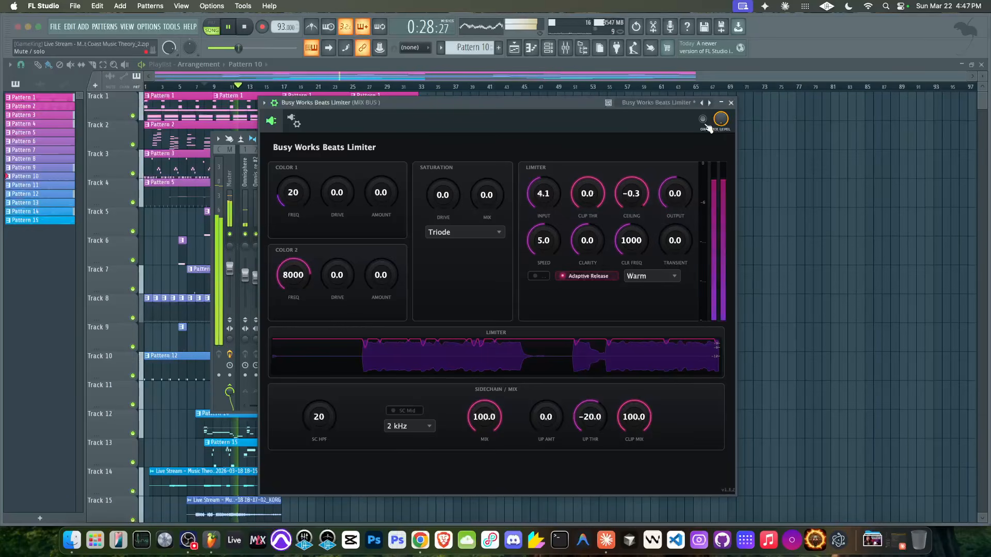
{"action": "left_click", "coordinate": [704, 122]}
{"action": "left_click_drag", "start_coordinate": [566, 102], "coordinate": [462, 89]}
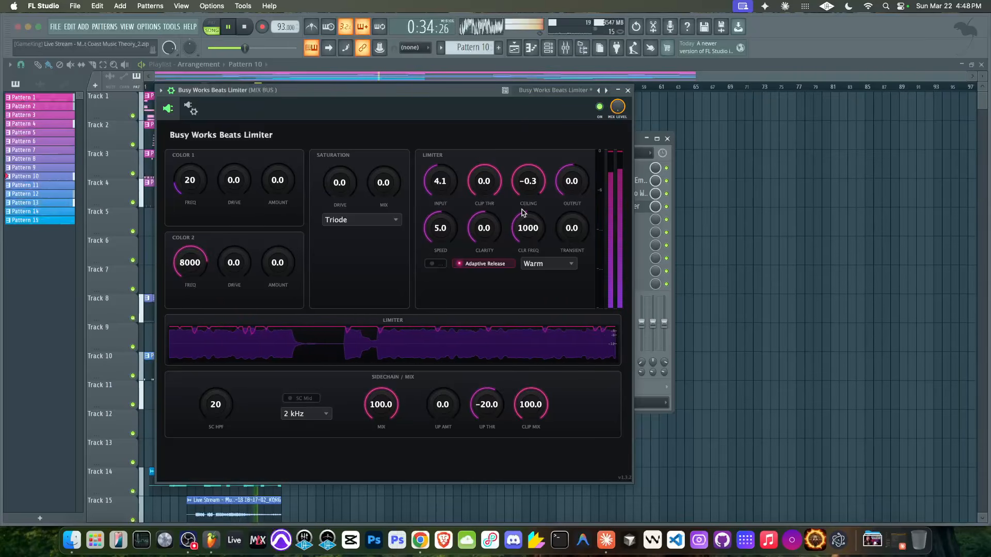
Set the limiter's Color 1 drive to 67.4 and amount to 34.4, auditioning the changes
{"action": "key", "text": "space"}
{"action": "left_click_drag", "start_coordinate": [234, 182], "coordinate": [239, 178]}
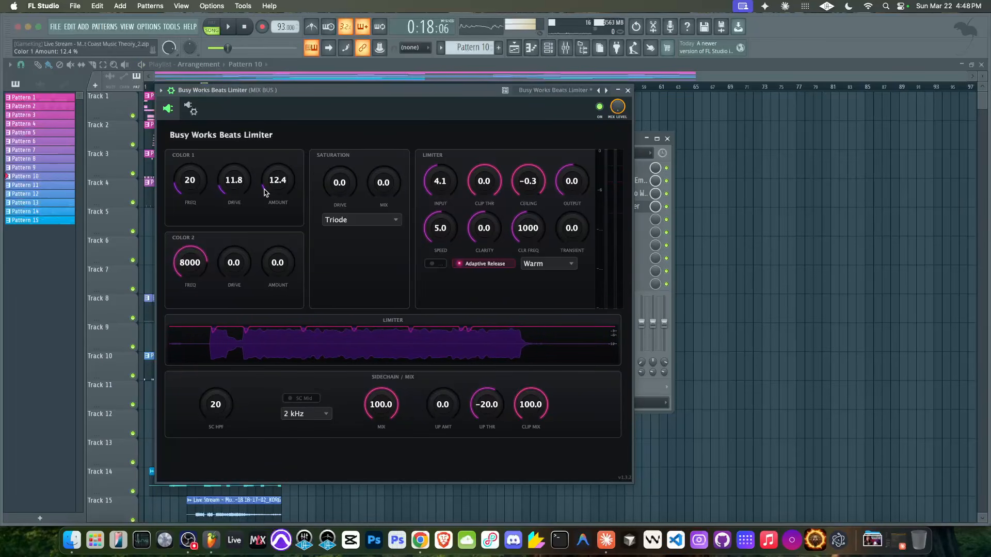
{"action": "key", "text": "space"}
{"action": "left_click_drag", "start_coordinate": [263, 193], "coordinate": [278, 134]}
{"action": "mouse_move", "coordinate": [233, 182]}
{"action": "left_mouse_down"}
{"action": "mouse_move", "coordinate": [244, 143]}
{"action": "mouse_move", "coordinate": [237, 165]}
{"action": "left_mouse_up"}
{"action": "left_click_drag", "start_coordinate": [283, 198], "coordinate": [274, 222]}
{"action": "key", "text": "space"}
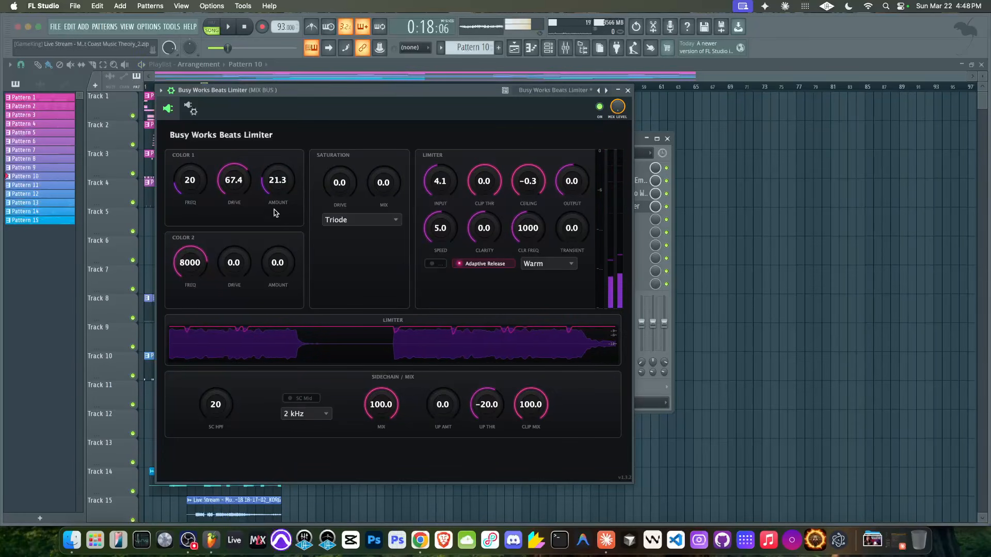
{"action": "key", "text": "space"}
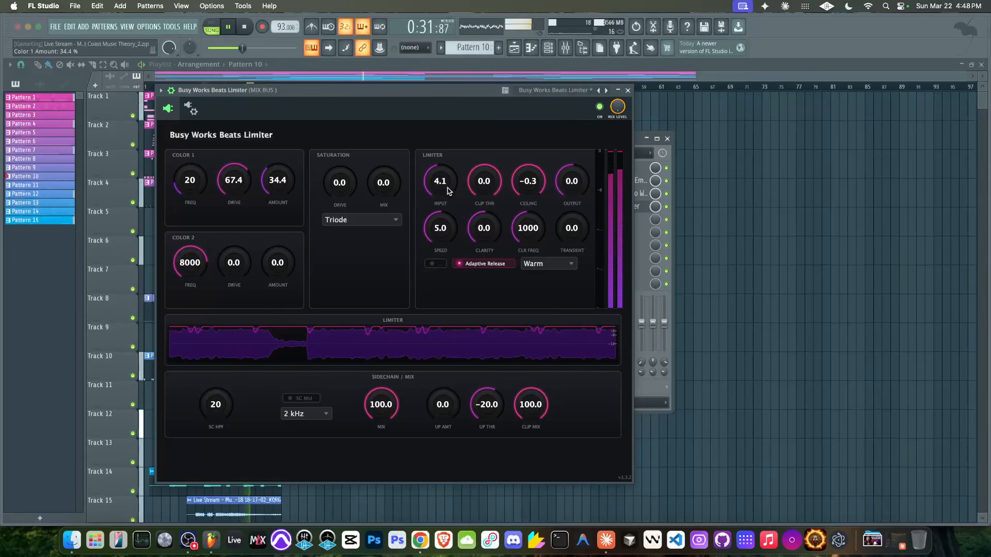
Set the limiter's clarity to -1.4 dB and turn on its M/S mode while the song plays
{"action": "left_click_drag", "start_coordinate": [486, 239], "coordinate": [484, 172]}
{"action": "left_click_drag", "start_coordinate": [475, 220], "coordinate": [472, 236]}
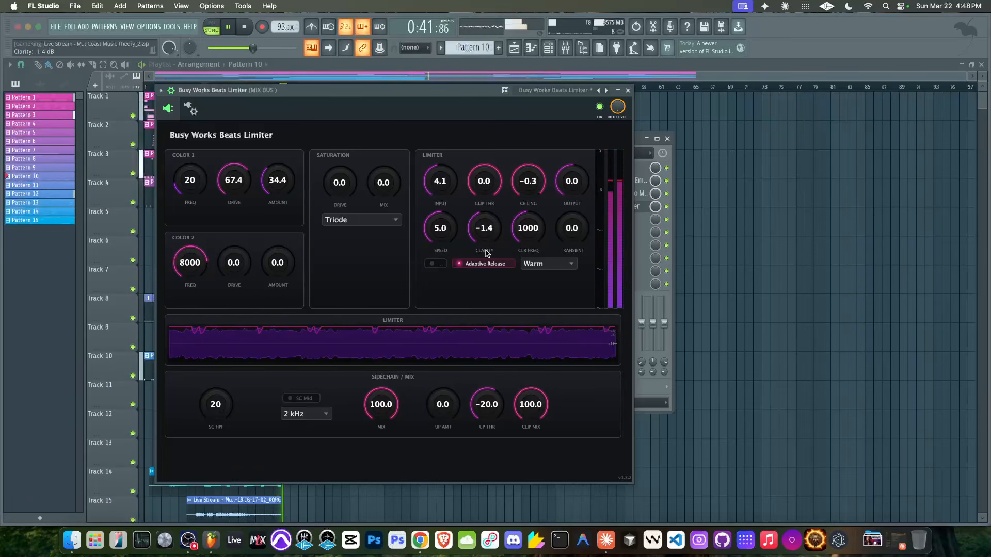
{"action": "left_click", "coordinate": [434, 264]}
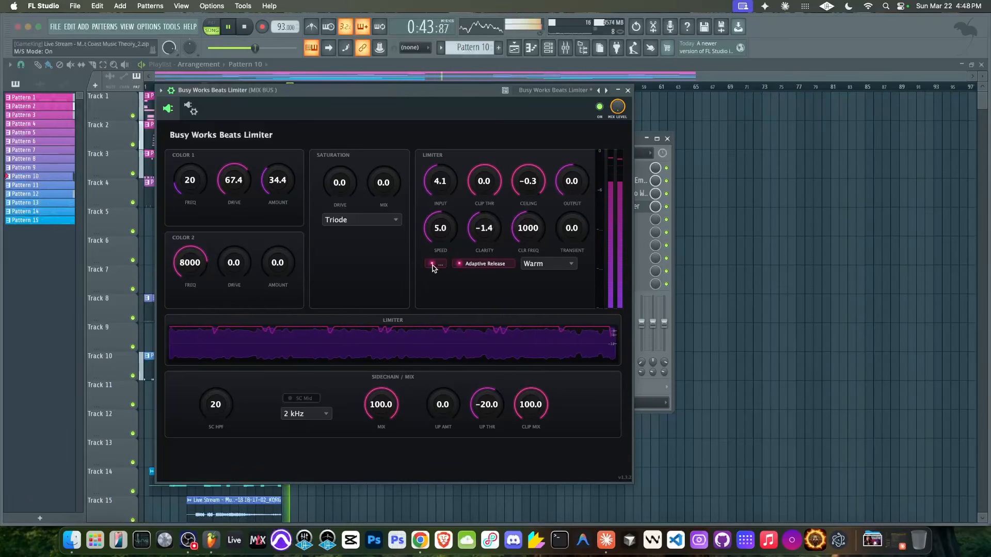
{"action": "left_click_drag", "start_coordinate": [456, 98], "coordinate": [565, 94]}
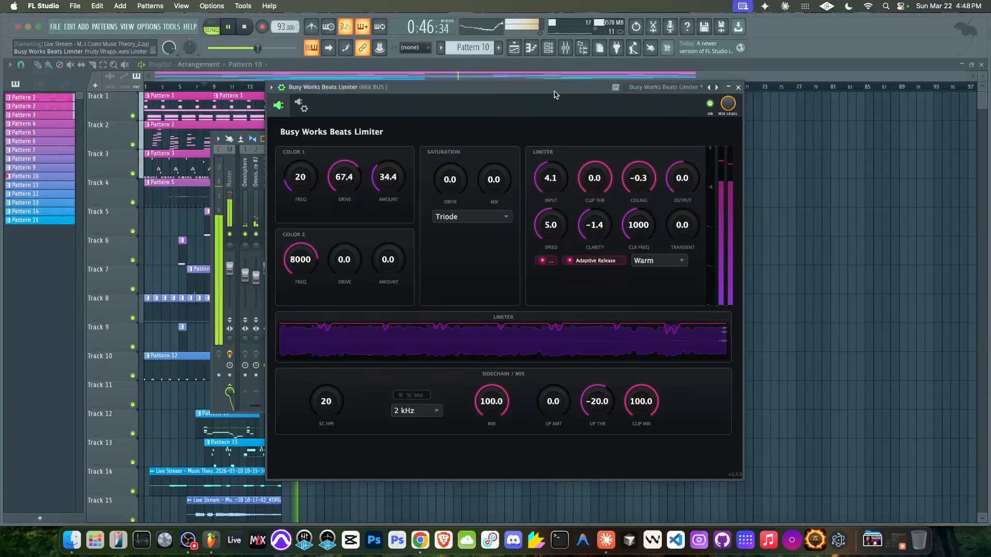
Turn off the limiter's M/S mode and audition the Soft Low, Tape and Tube clip modes during playback
{"action": "left_click", "coordinate": [545, 262]}
{"action": "left_click_drag", "start_coordinate": [526, 102], "coordinate": [457, 91]}
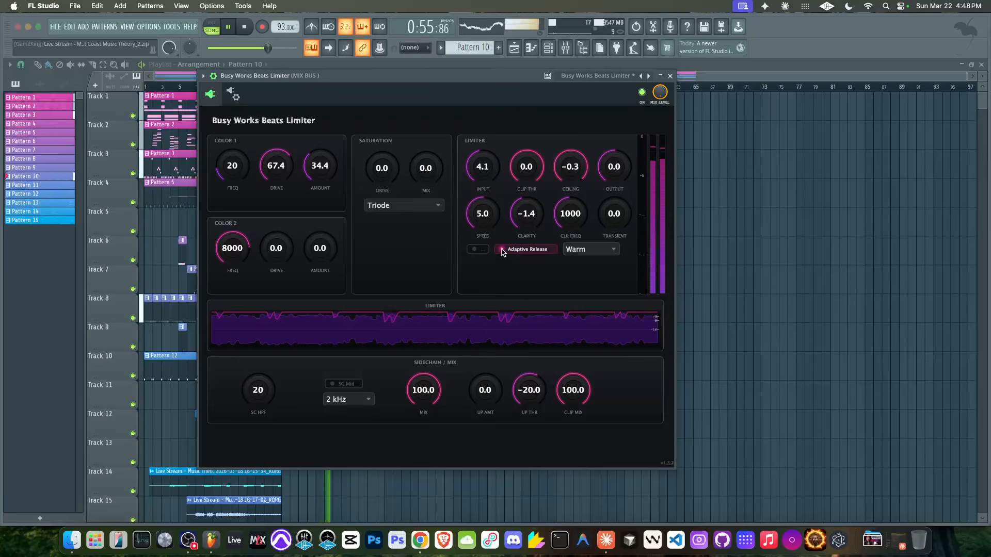
{"action": "left_click", "coordinate": [589, 250]}
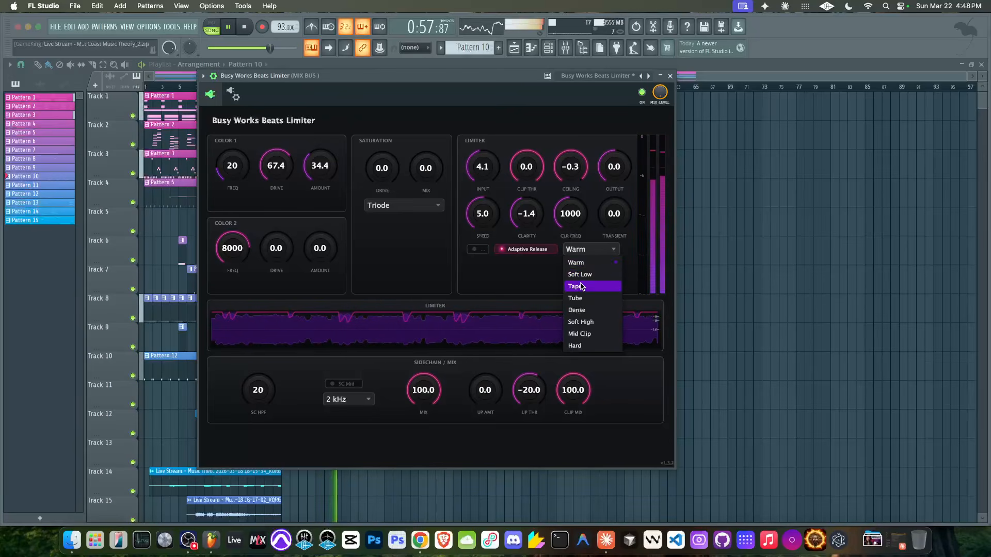
{"action": "left_click", "coordinate": [586, 279]}
{"action": "left_click", "coordinate": [582, 252]}
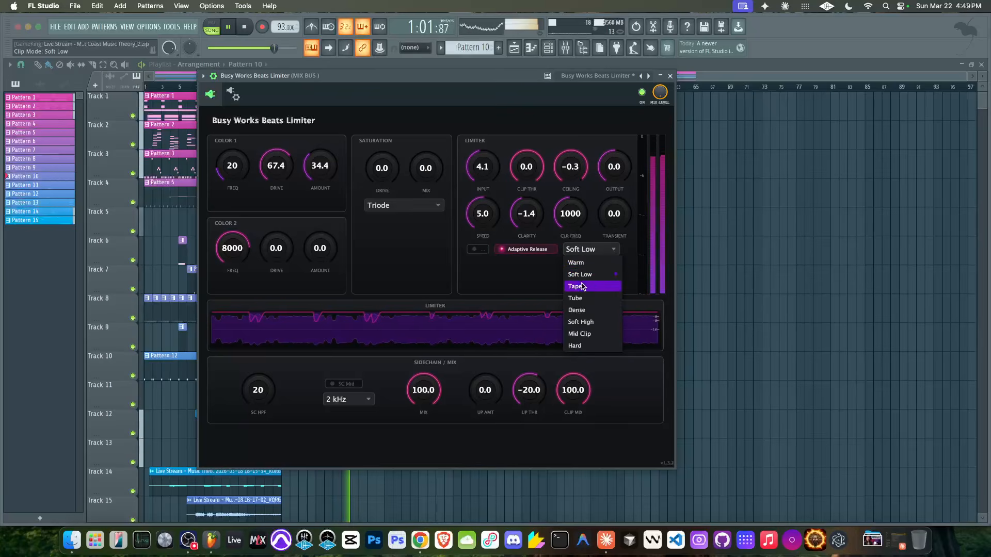
{"action": "left_click", "coordinate": [583, 287]}
{"action": "left_click", "coordinate": [583, 250]}
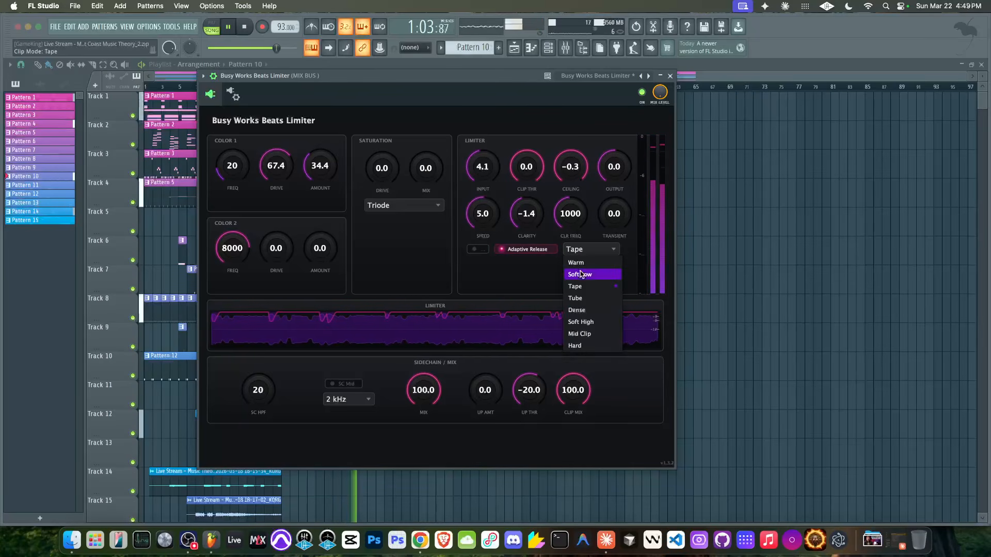
{"action": "left_click", "coordinate": [582, 298]}
Audition the limiter's Dense, Soft High and Hard clip modes, and return the clip mode to Warm
{"action": "left_click", "coordinate": [579, 253]}
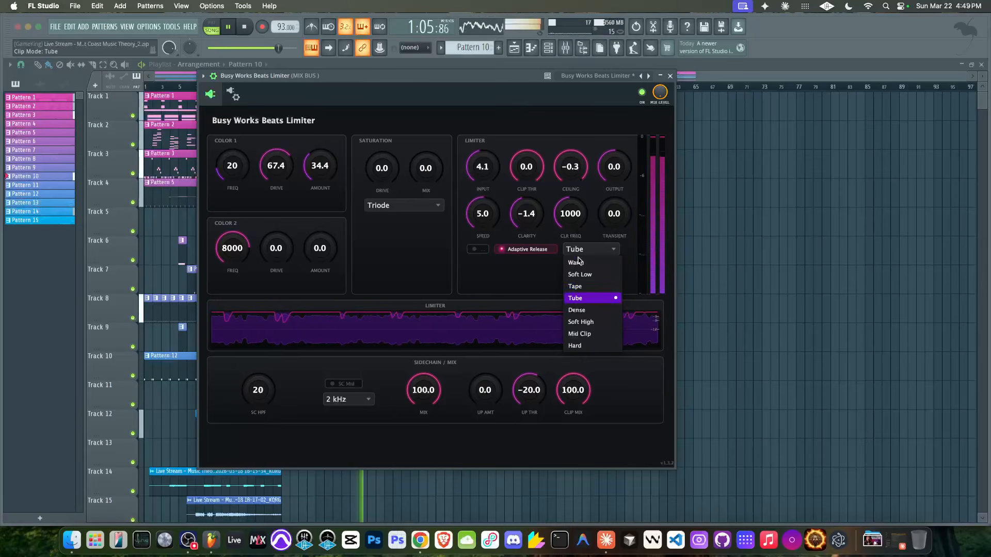
{"action": "left_click", "coordinate": [583, 310]}
{"action": "left_click", "coordinate": [578, 250]}
{"action": "left_click", "coordinate": [584, 323]}
{"action": "left_click", "coordinate": [580, 254]}
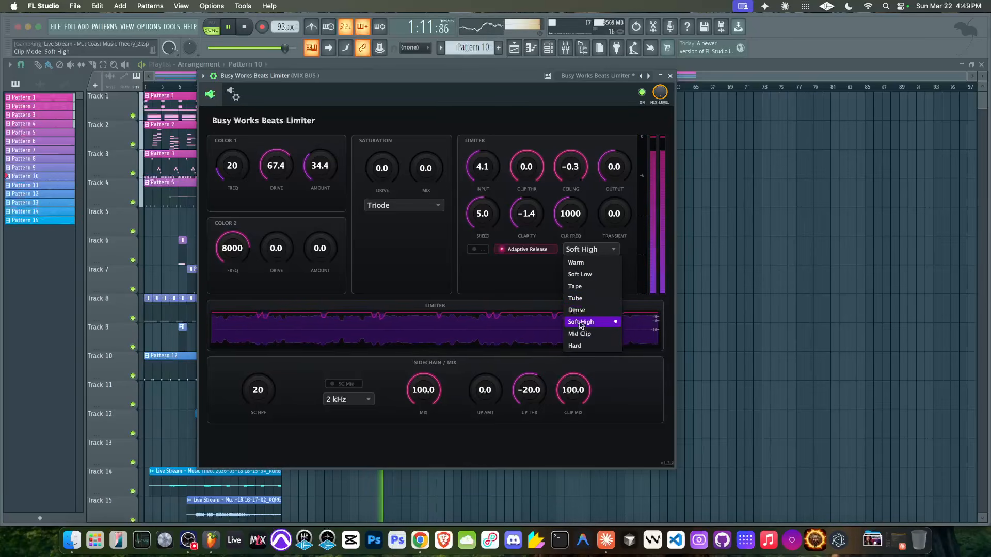
{"action": "left_click", "coordinate": [575, 345]}
{"action": "left_click", "coordinate": [573, 252]}
{"action": "left_click", "coordinate": [581, 263]}
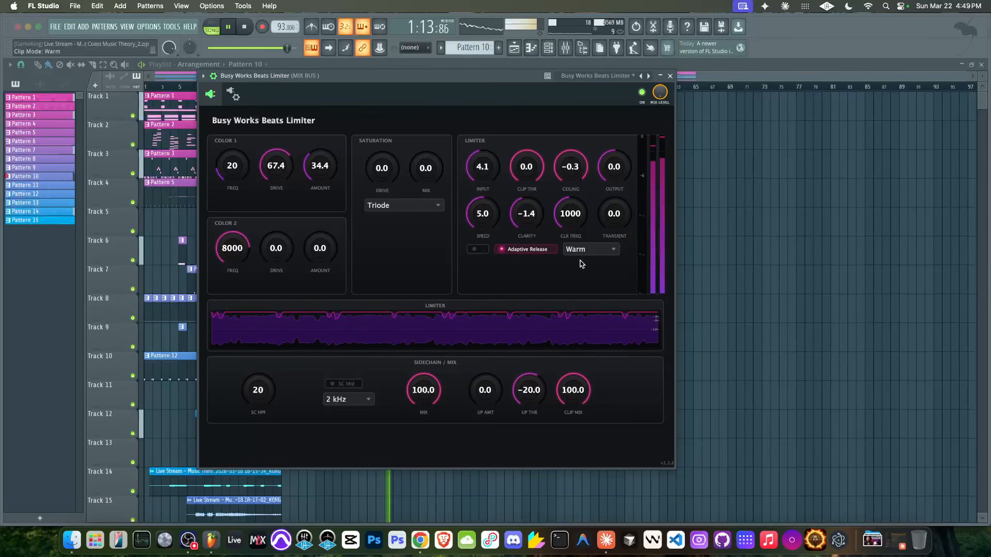
Try a limiter clip threshold of -1.0 dB during playback, return it to 0.0 and stop the song
{"action": "left_click_drag", "start_coordinate": [530, 176], "coordinate": [530, 177]}
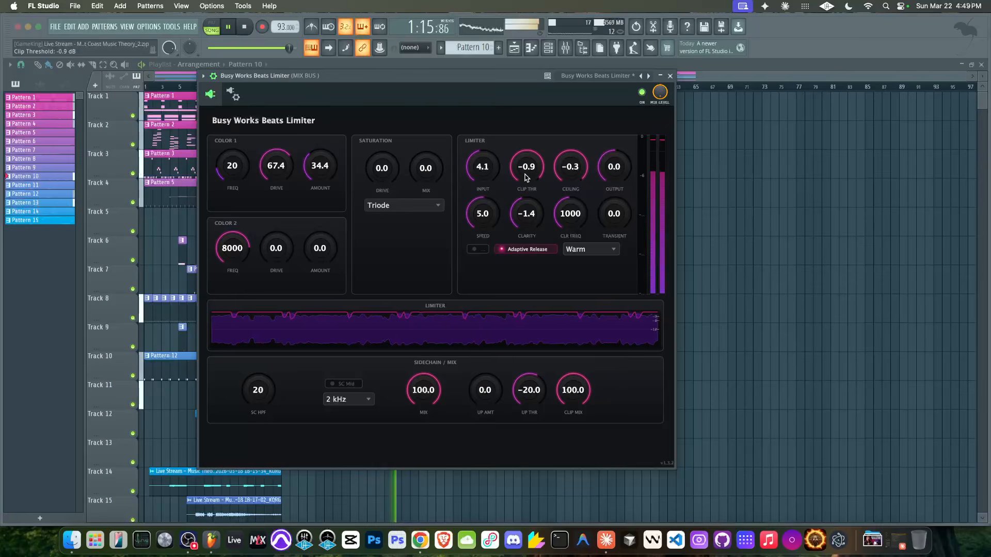
{"action": "left_click", "coordinate": [573, 248]}
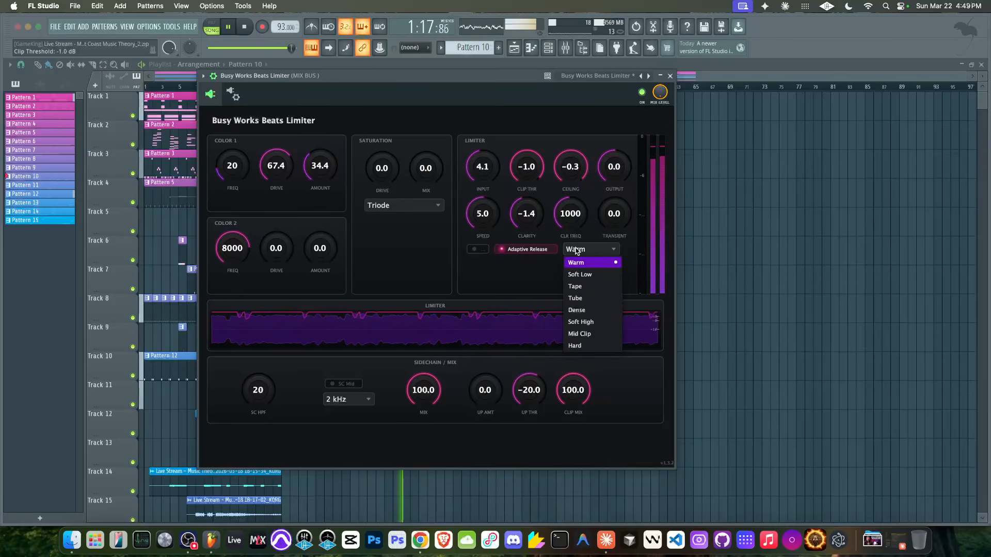
{"action": "left_click", "coordinate": [559, 267]}
{"action": "left_click_drag", "start_coordinate": [530, 174], "coordinate": [529, 160]}
{"action": "key", "text": "space"}
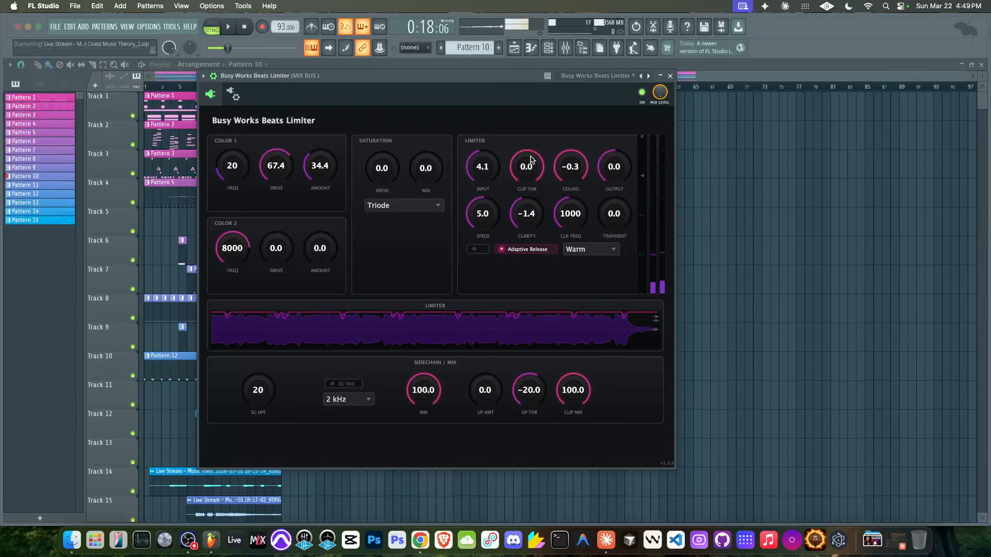
Audition the song with the limiter's clip threshold at -0.5 dB and its clip mode on Soft Low
{"action": "key", "text": "space"}
{"action": "left_click_drag", "start_coordinate": [531, 159], "coordinate": [531, 162]}
{"action": "left_click", "coordinate": [581, 249]}
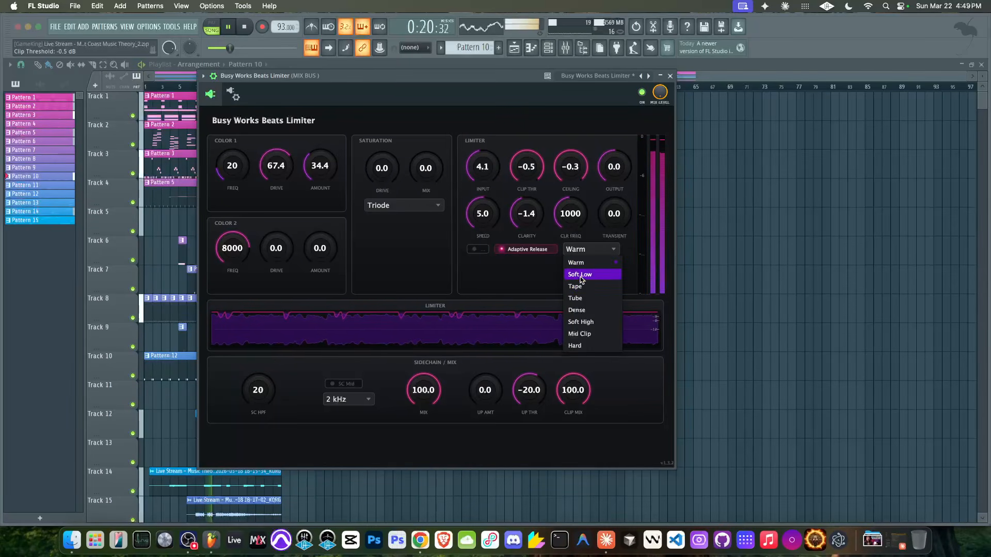
{"action": "left_click", "coordinate": [581, 276]}
{"action": "left_click", "coordinate": [578, 251]}
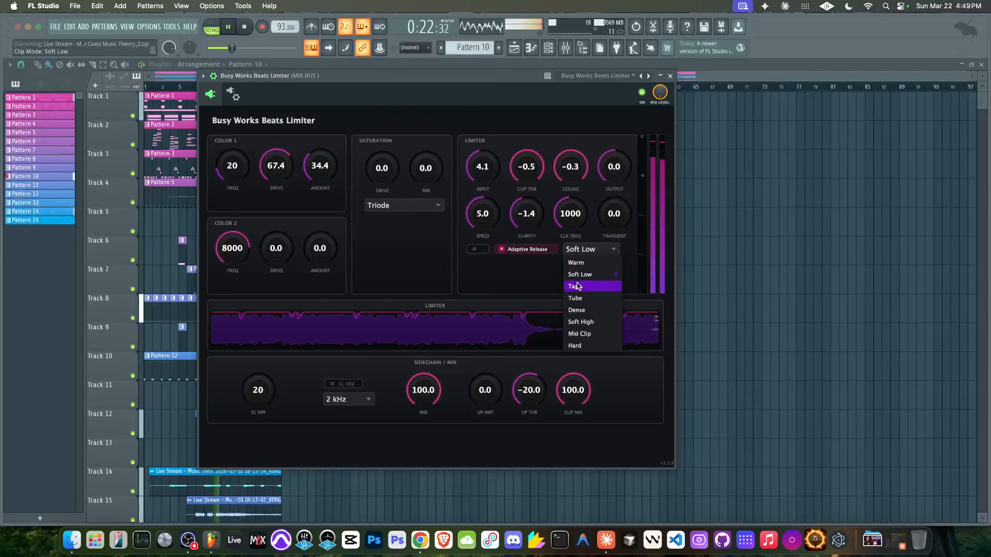
{"action": "left_click", "coordinate": [577, 254]}
{"action": "key", "text": "space"}
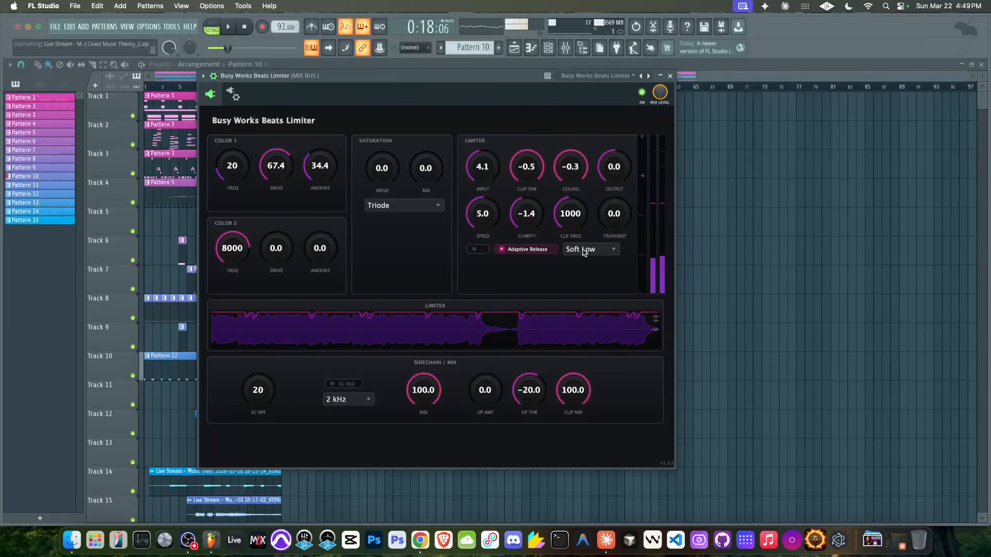
Replay the song, switch the limiter's clip mode to Tape and set the clip threshold to -0.2 dB
{"action": "left_click", "coordinate": [583, 251]}
{"action": "left_click", "coordinate": [580, 252]}
{"action": "key", "text": "space"}
{"action": "left_click", "coordinate": [579, 253]}
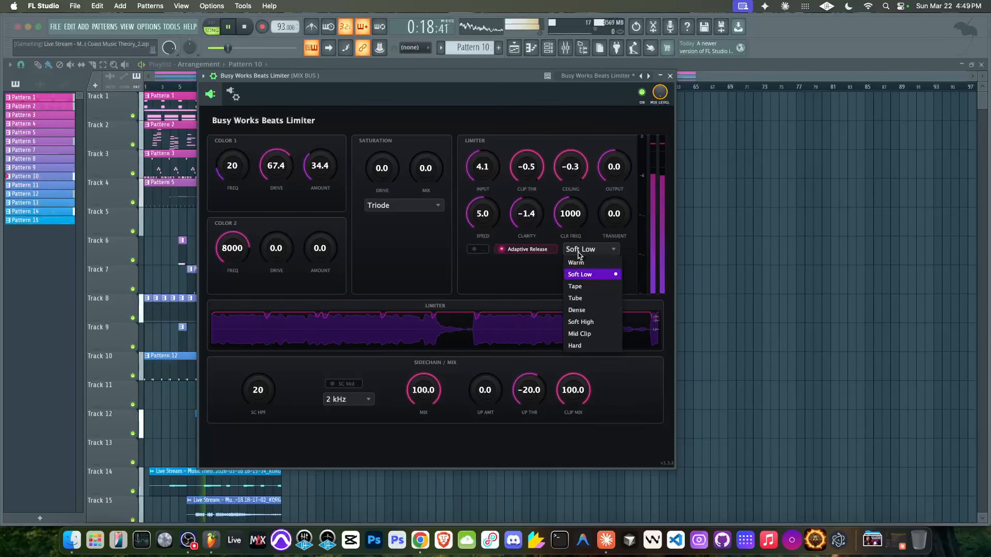
{"action": "left_click", "coordinate": [577, 286]}
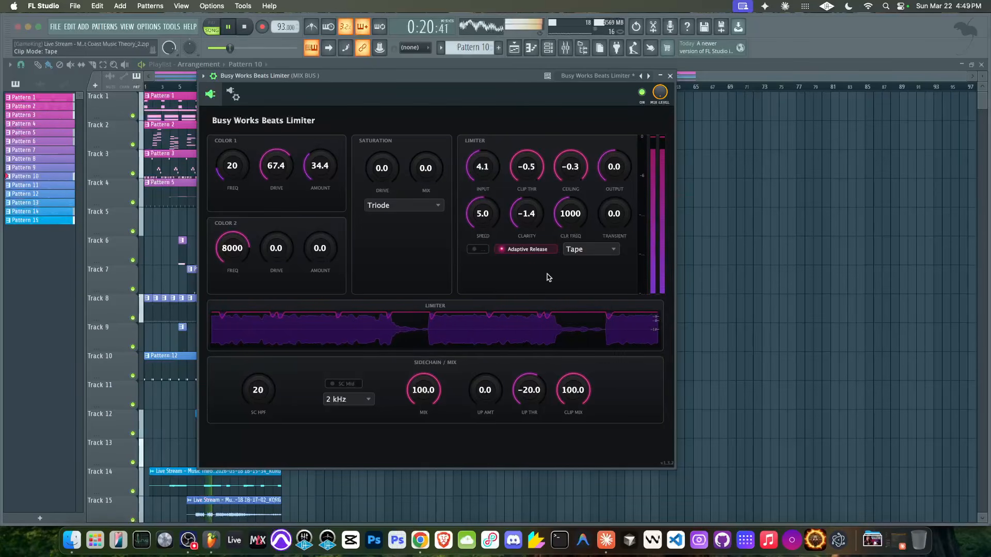
{"action": "double_click", "coordinate": [526, 170]}
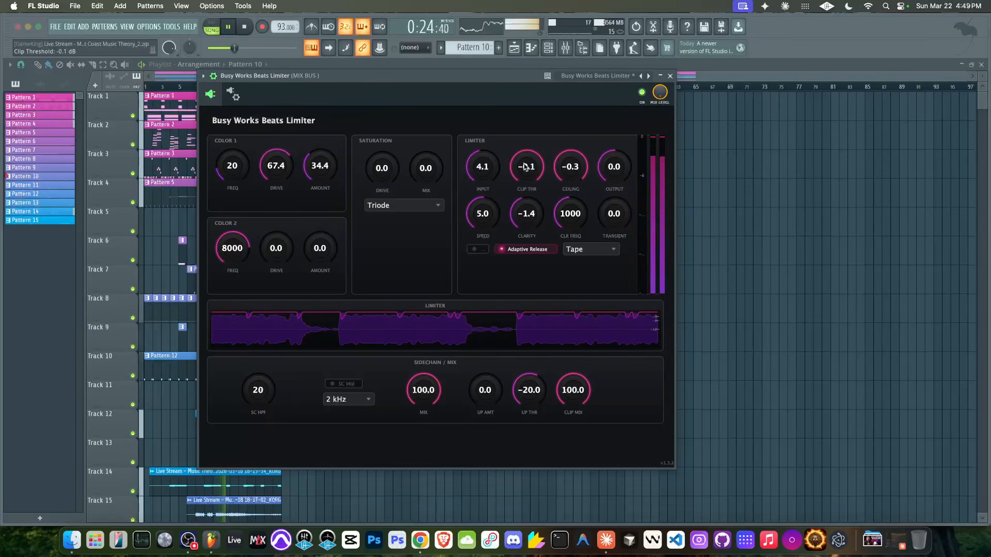
Try a limiter input of 2.0 dB and compare the Warm and Tape clip modes, ending on Tape
{"action": "left_click_drag", "start_coordinate": [488, 167], "coordinate": [487, 173]}
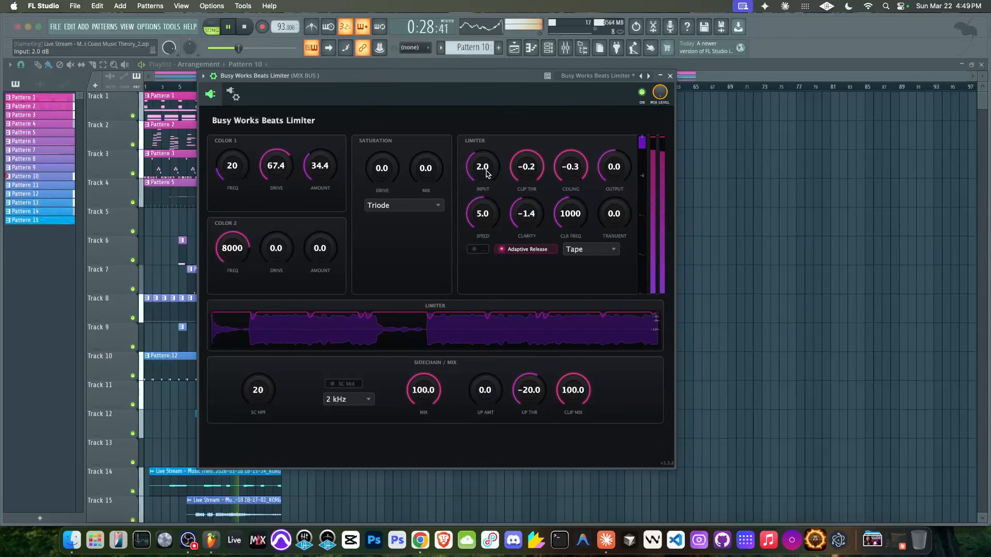
{"action": "left_click", "coordinate": [573, 247]}
{"action": "left_click", "coordinate": [575, 262]}
{"action": "left_click", "coordinate": [573, 249]}
{"action": "left_click", "coordinate": [579, 290]}
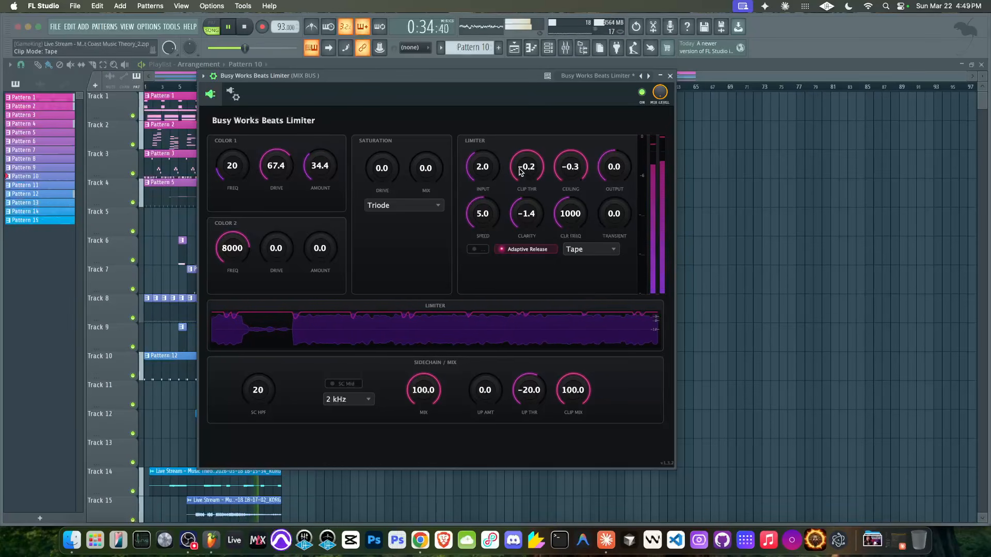
{"action": "key", "text": "space"}
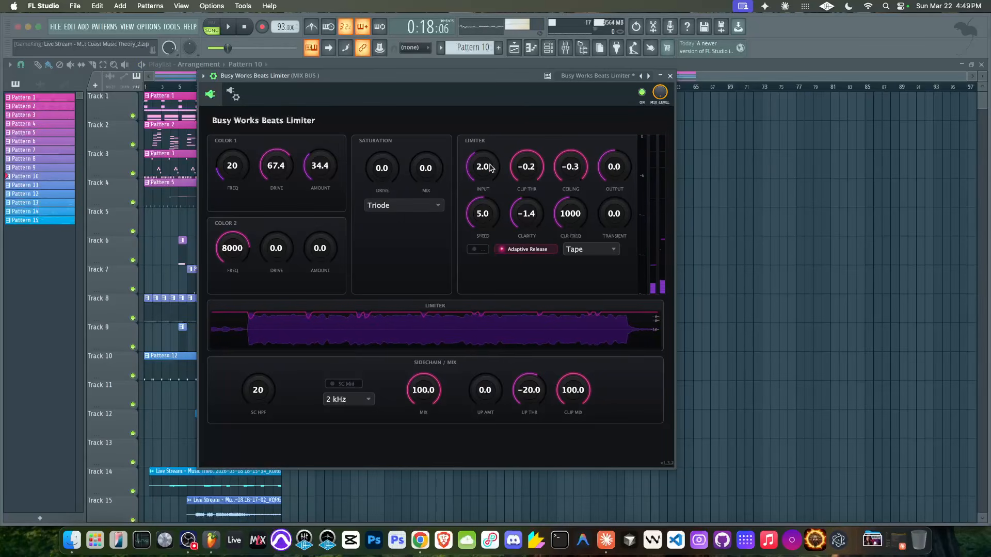
Replay the section and lower the limiter's input to 0.3 dB
{"action": "key", "text": "space"}
{"action": "key", "text": "space"}
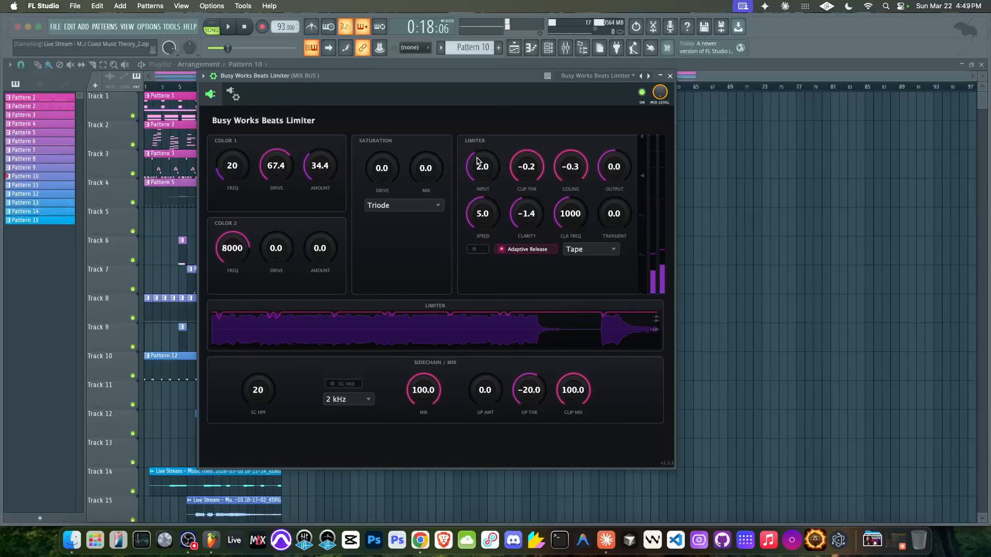
{"action": "key", "text": "space"}
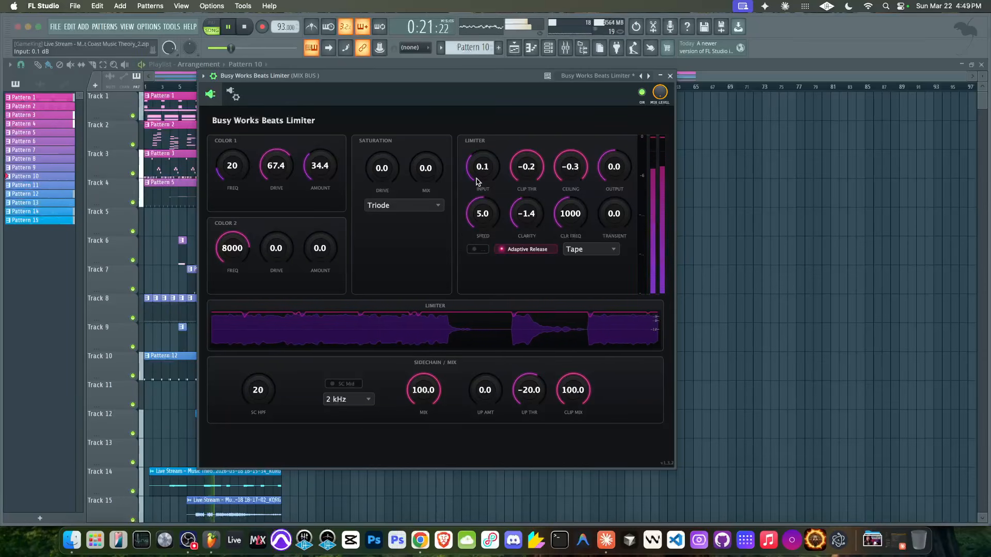
{"action": "left_click_drag", "start_coordinate": [476, 182], "coordinate": [481, 178]}
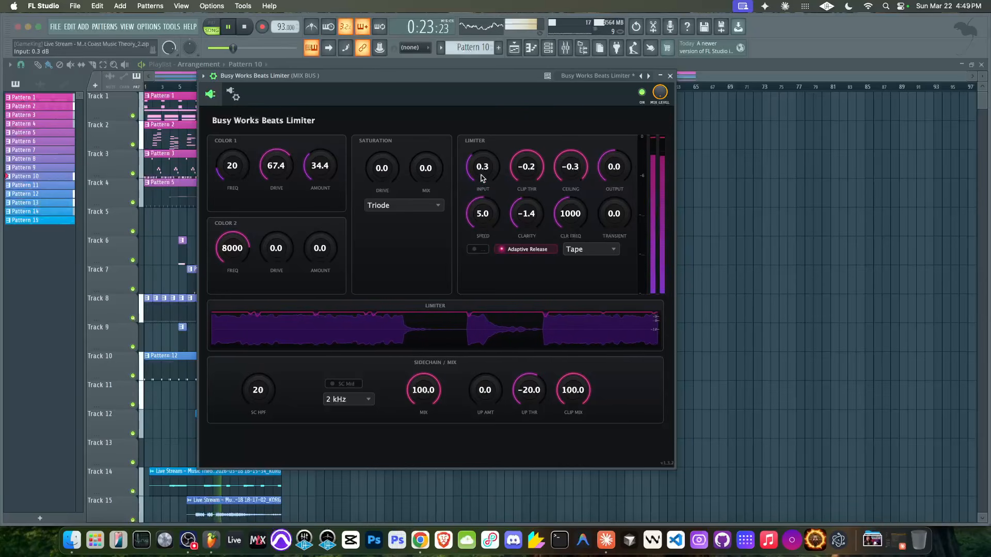
Switch the limiter's clip mode to Warm and back to Tape to compare them at the lower input
{"action": "left_click", "coordinate": [574, 247]}
{"action": "left_click", "coordinate": [577, 263]}
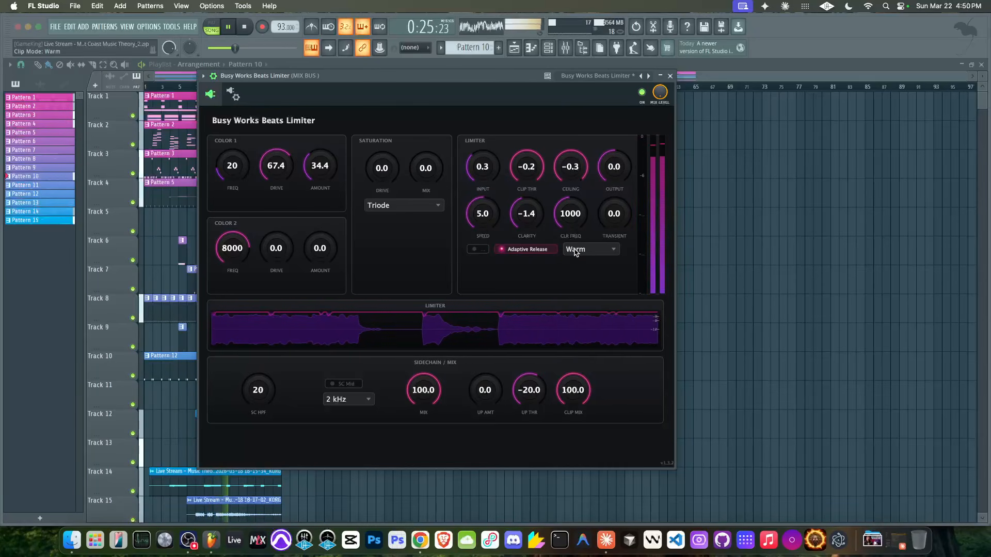
{"action": "left_click", "coordinate": [577, 249]}
{"action": "left_click", "coordinate": [579, 285]}
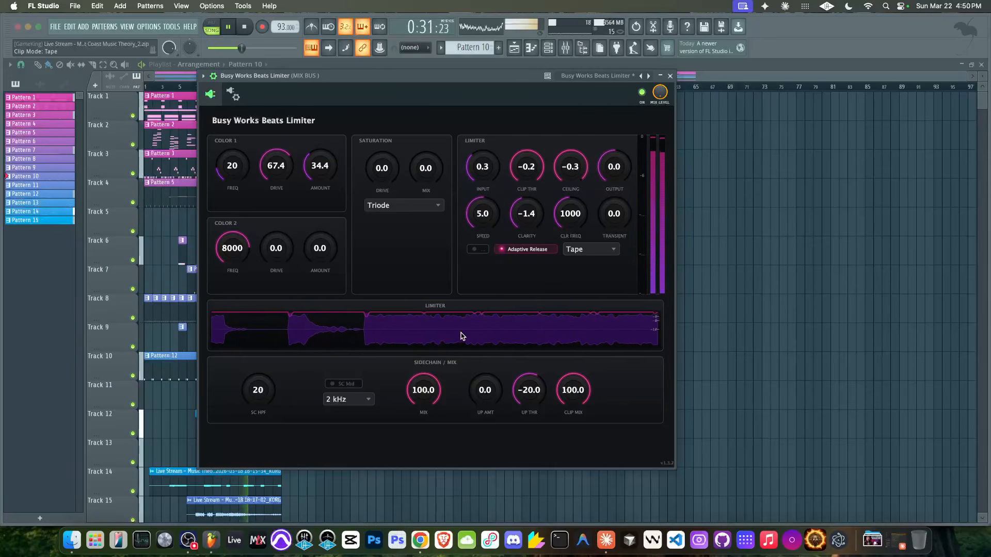
Set the limiter's UP AMT to 20.8%, replaying the section to audition the change
{"action": "key", "text": "space"}
{"action": "key", "text": "space"}
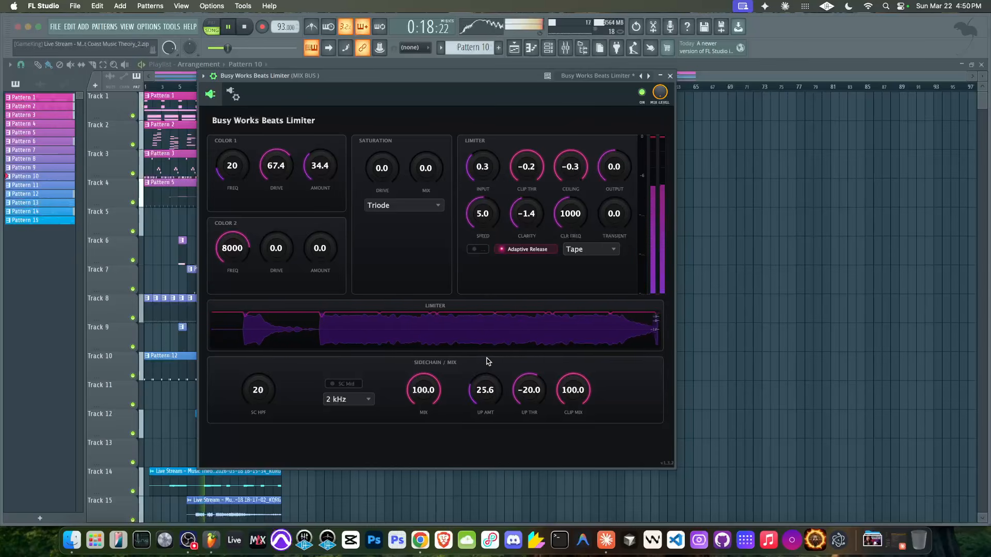
{"action": "left_click_drag", "start_coordinate": [484, 383], "coordinate": [473, 394]}
{"action": "key", "text": "space"}
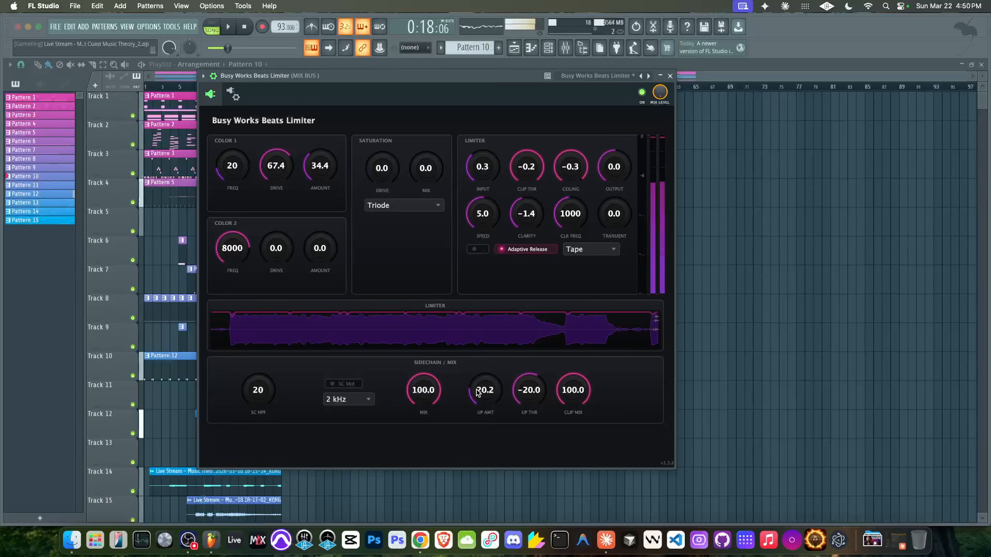
{"action": "key", "text": "space"}
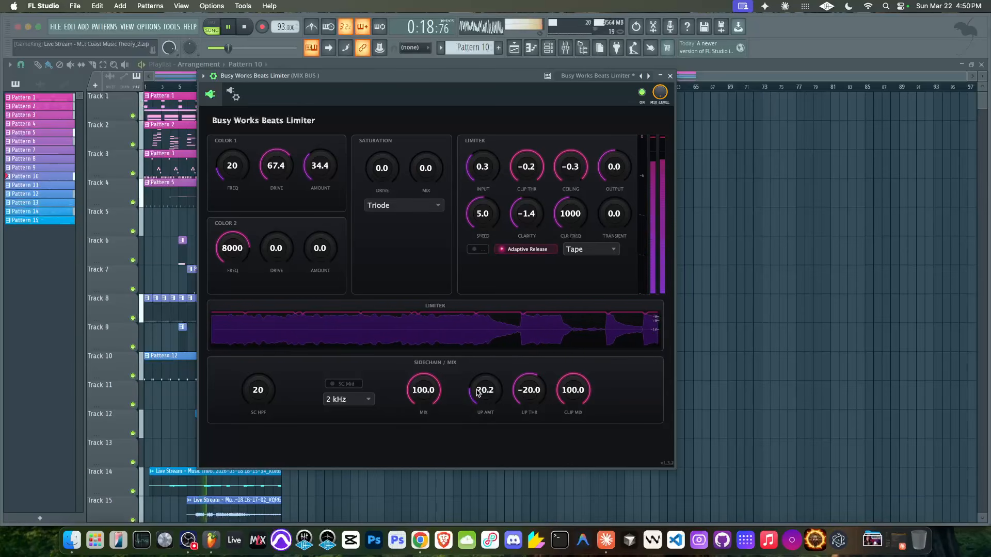
{"action": "left_click_drag", "start_coordinate": [482, 350], "coordinate": [477, 393]}
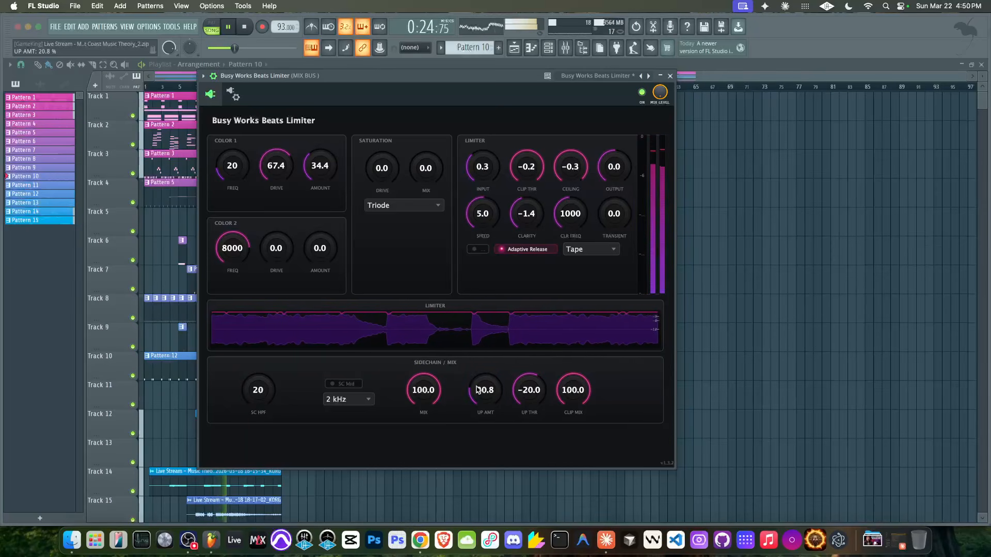
{"action": "key", "text": "space"}
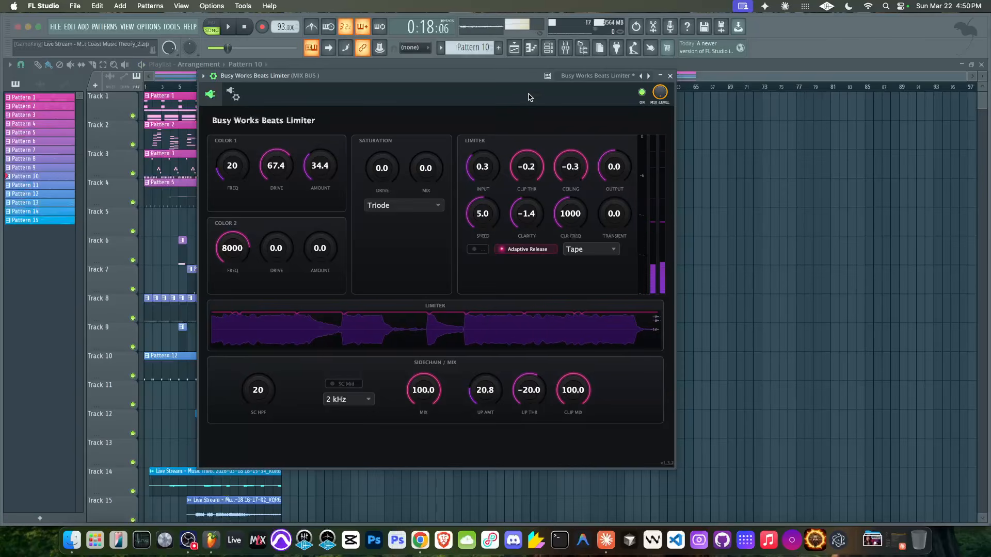
Set the limiter's clip mix to 51.8% during playback and toggle the plugin to compare the sound
{"action": "left_click_drag", "start_coordinate": [529, 99], "coordinate": [485, 97]}
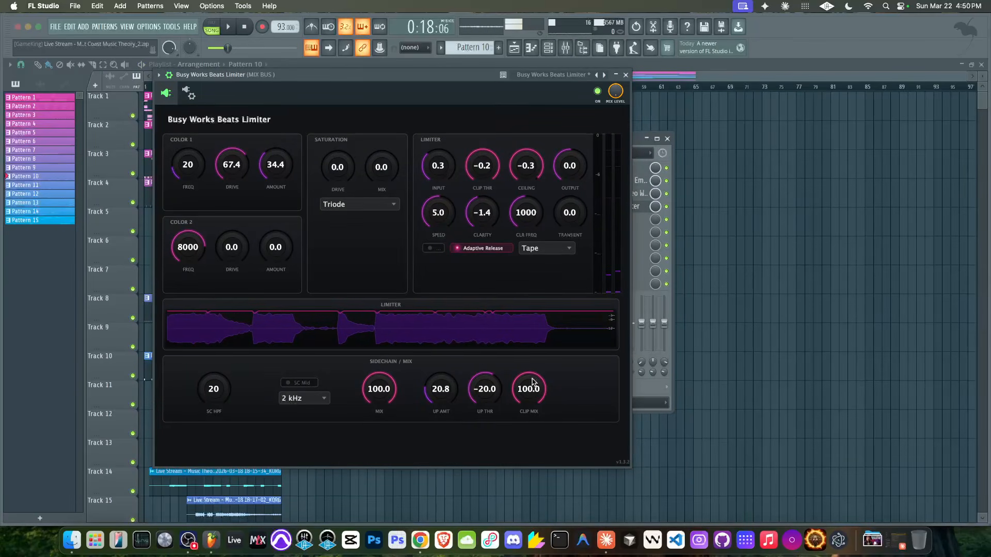
{"action": "key", "text": "space"}
{"action": "left_click_drag", "start_coordinate": [531, 390], "coordinate": [510, 432]}
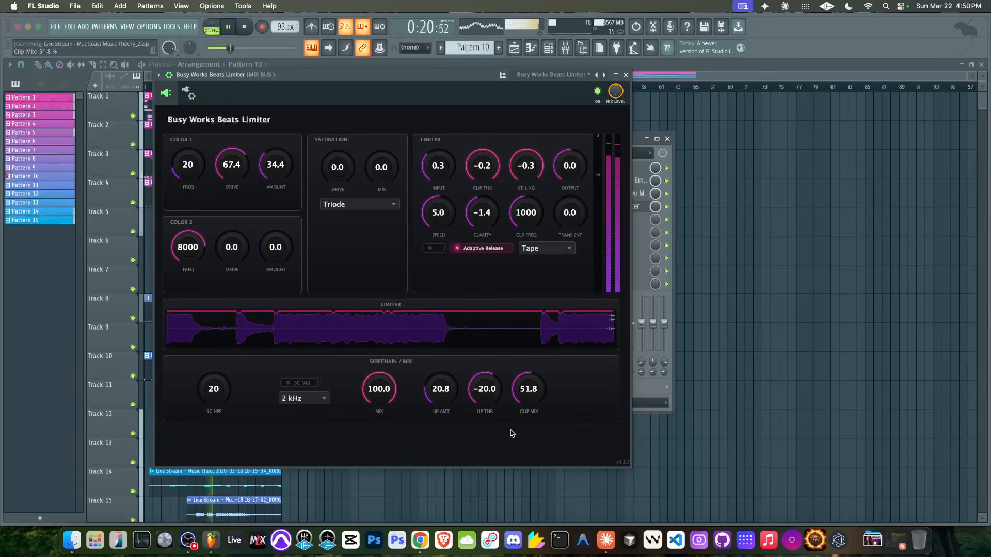
{"action": "left_click", "coordinate": [598, 92]}
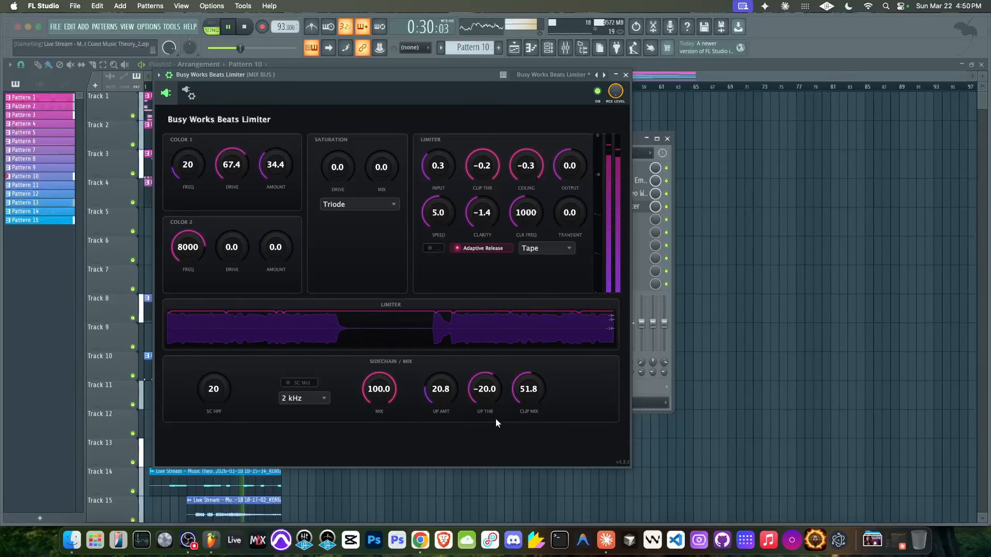
Close the limiter, toggle the MIX BUS effects to compare the sound, and open the bus's EQ 2
{"action": "left_click", "coordinate": [626, 76]}
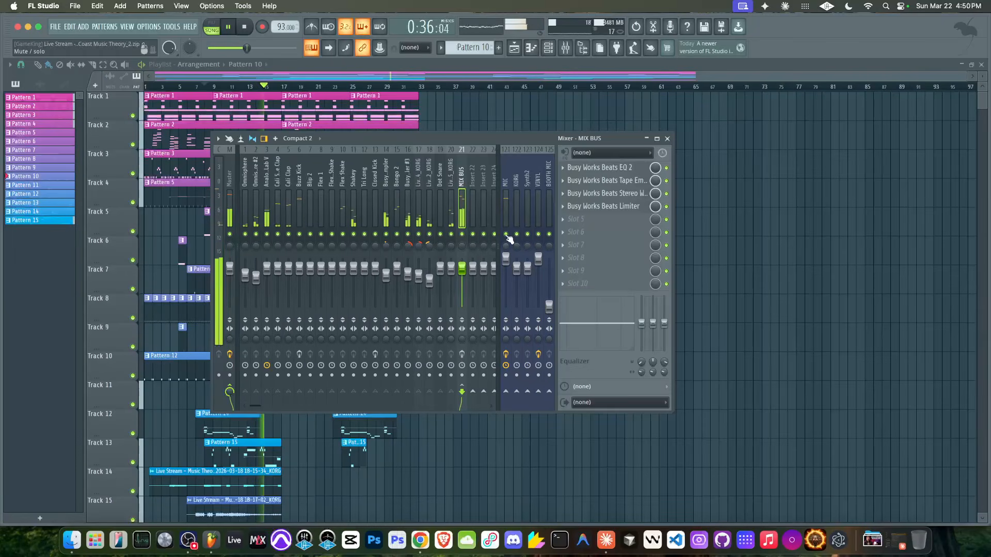
{"action": "left_click", "coordinate": [463, 355]}
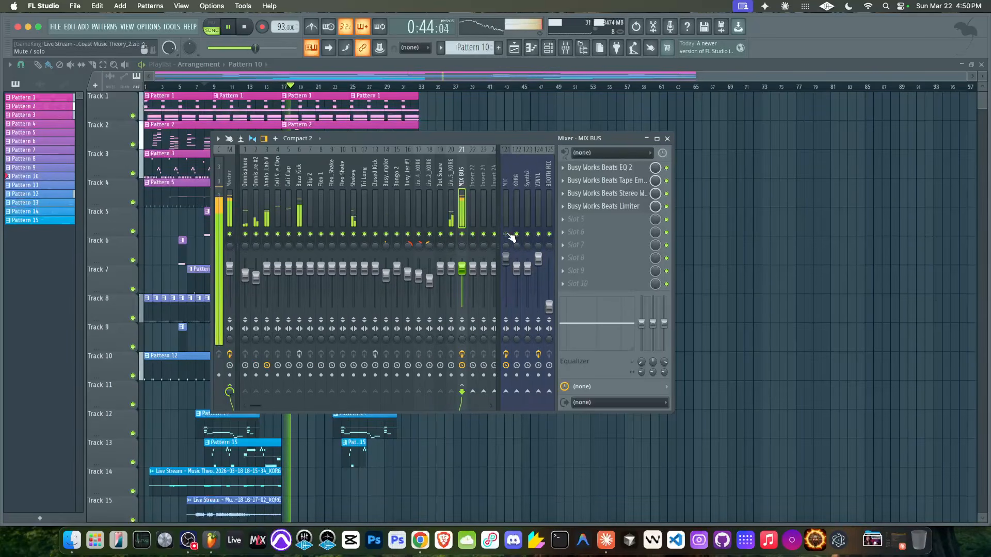
{"action": "left_click", "coordinate": [583, 167]}
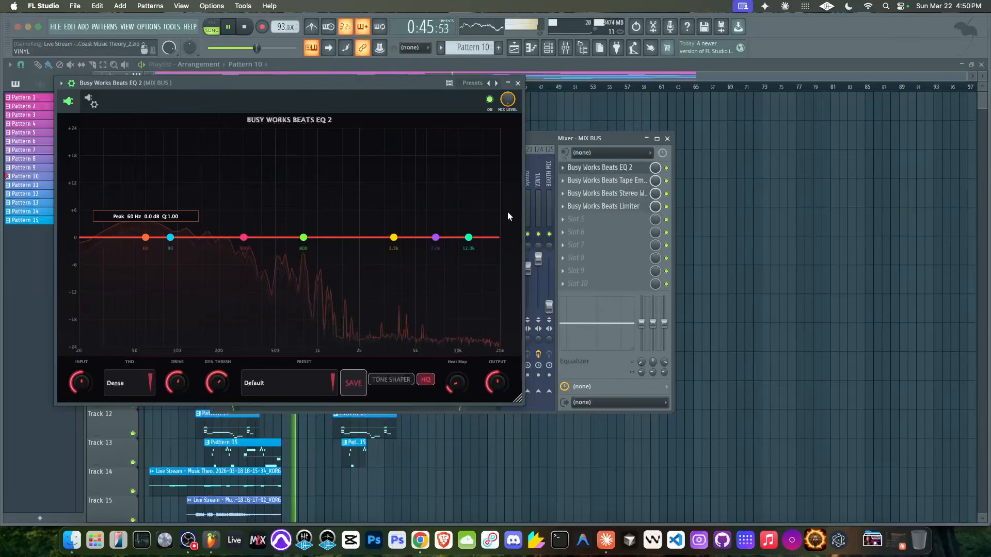
Change EQ 2's 12 kHz band to a High Shelf and move it to about 2.7 kHz with a 4.6 dB boost
{"action": "right_click", "coordinate": [468, 237]}
{"action": "mouse_move", "coordinate": [499, 241]}
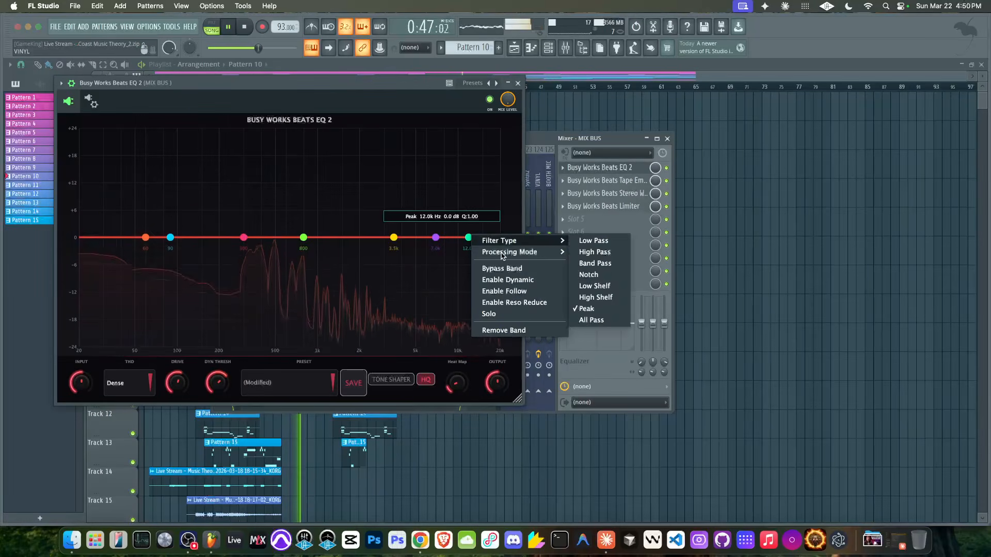
{"action": "left_click", "coordinate": [610, 298]}
{"action": "left_click_drag", "start_coordinate": [468, 238], "coordinate": [383, 219]}
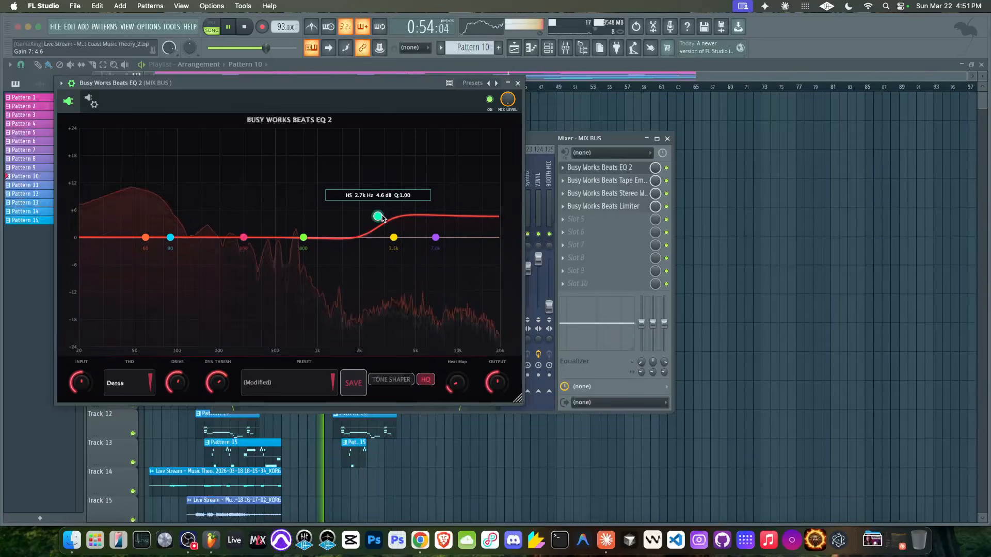
Enable dynamic processing on the high-shelf band, set its threshold to about -15.3 dB, and close EQ 2
{"action": "right_click", "coordinate": [383, 219]}
{"action": "left_click", "coordinate": [410, 263]}
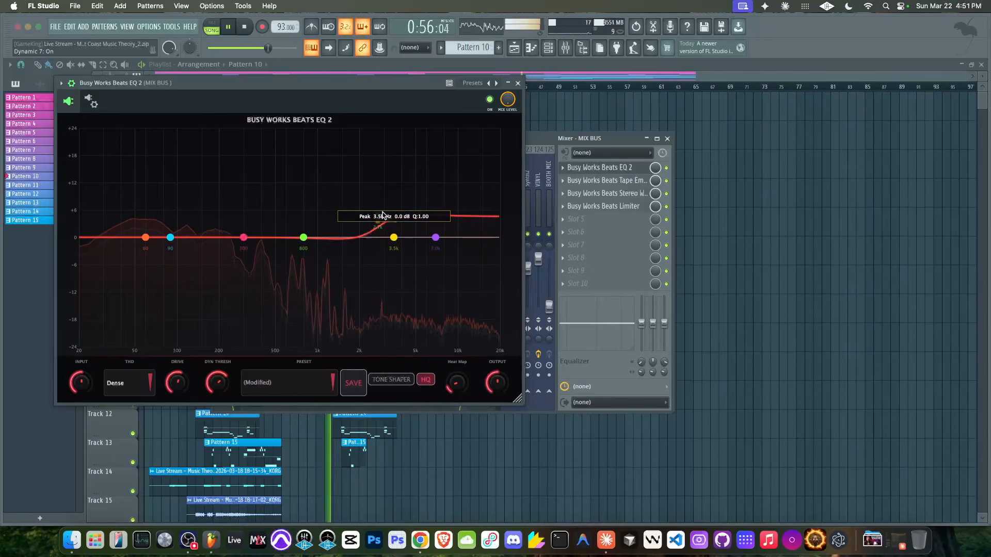
{"action": "left_click_drag", "start_coordinate": [212, 385], "coordinate": [212, 364]}
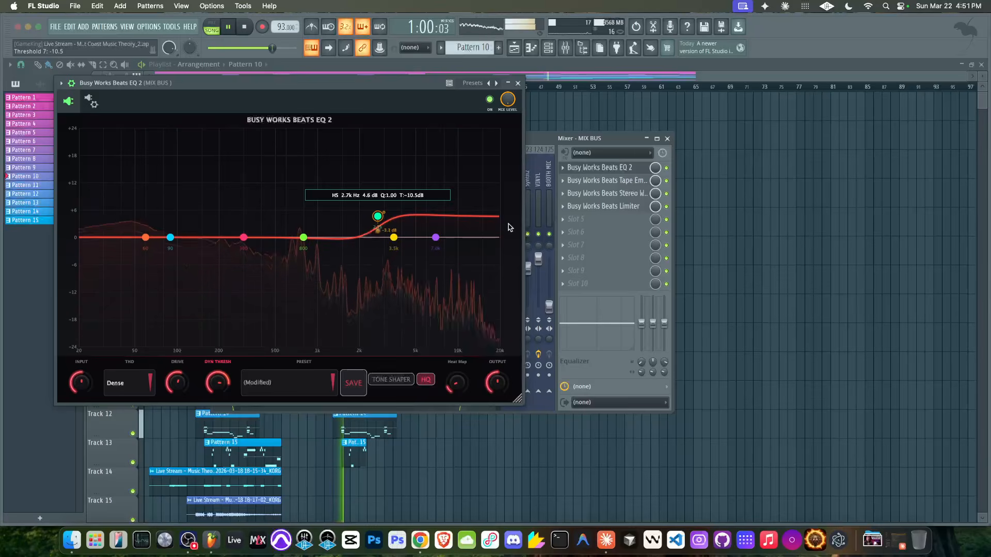
{"action": "left_click_drag", "start_coordinate": [214, 383], "coordinate": [214, 388]}
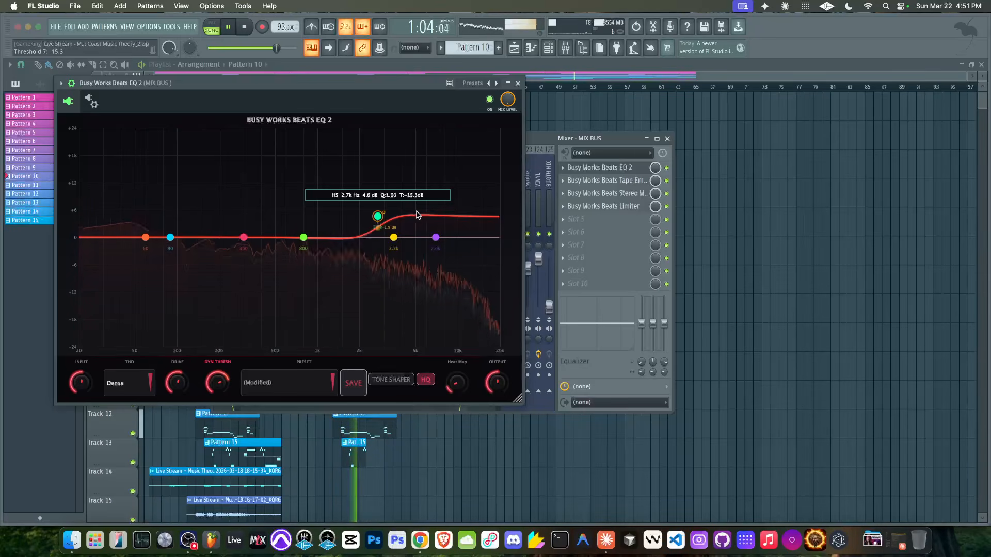
{"action": "left_click", "coordinate": [518, 84]}
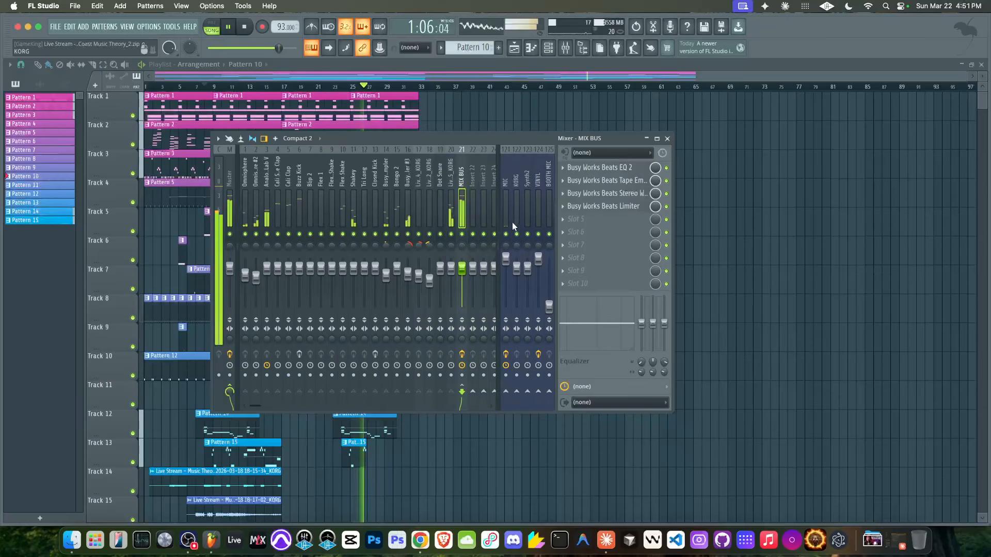
Reduce the high shelf's gain to about 2.2 dB in EQ 2 and toggle the MIX BUS effects to compare the sound
{"action": "left_click", "coordinate": [600, 168]}
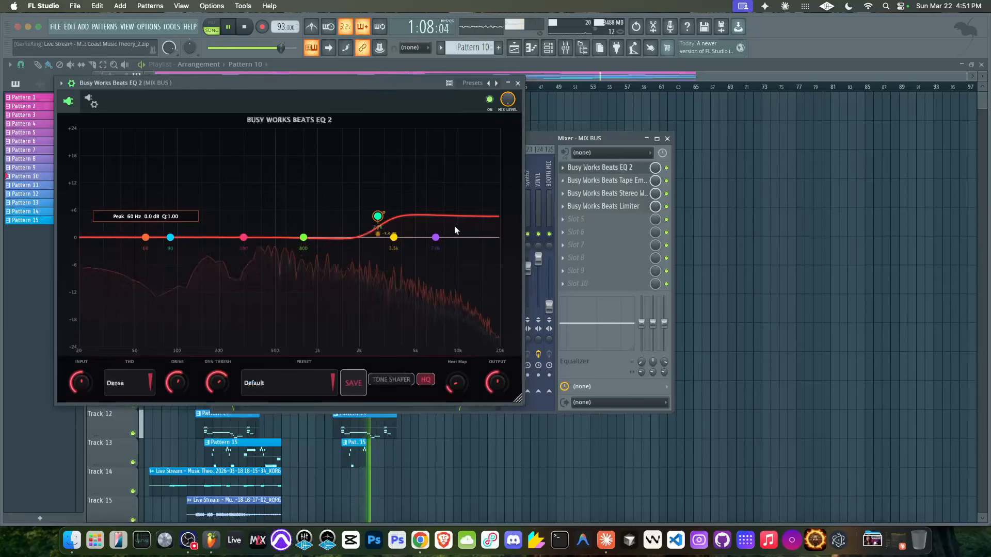
{"action": "left_click_drag", "start_coordinate": [378, 215], "coordinate": [378, 228]}
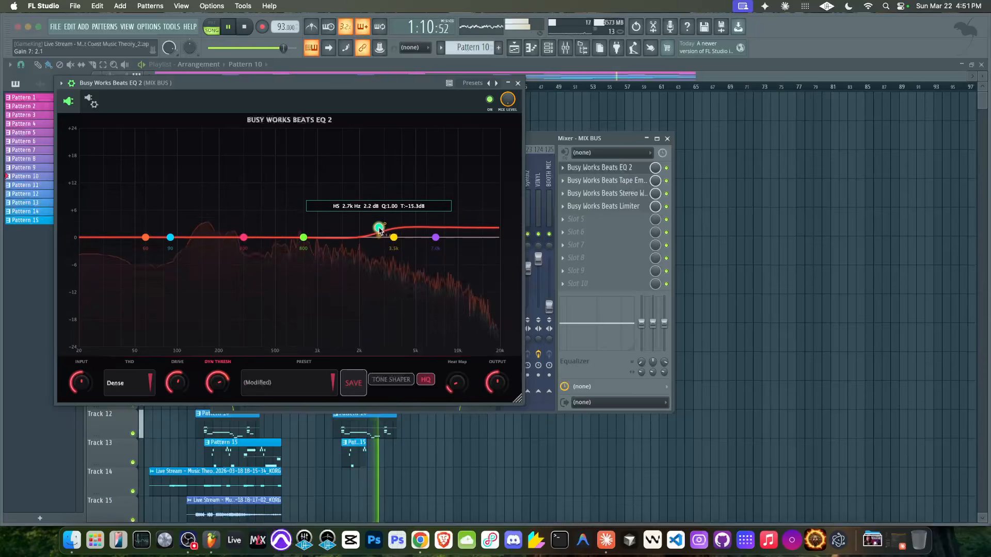
{"action": "left_click", "coordinate": [506, 83]}
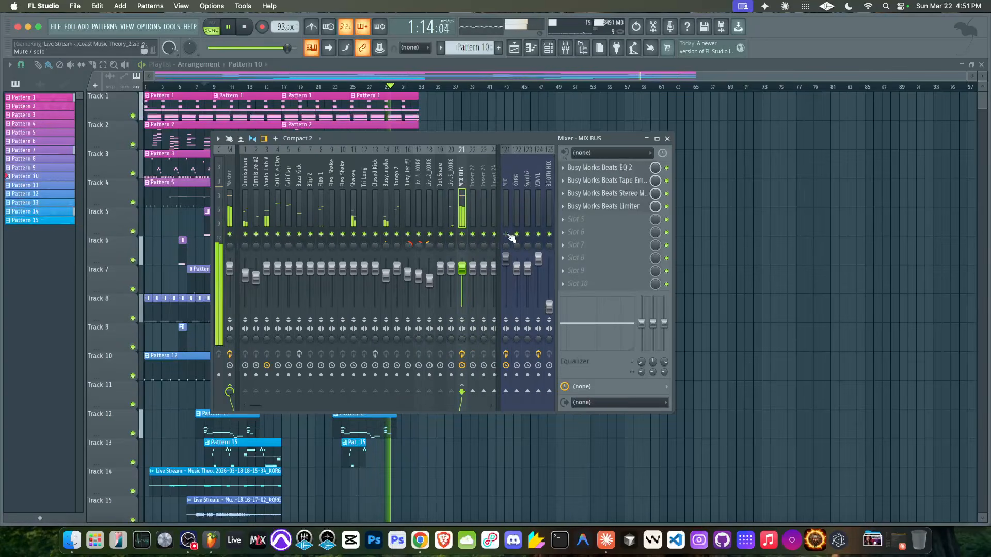
{"action": "left_click", "coordinate": [463, 354]}
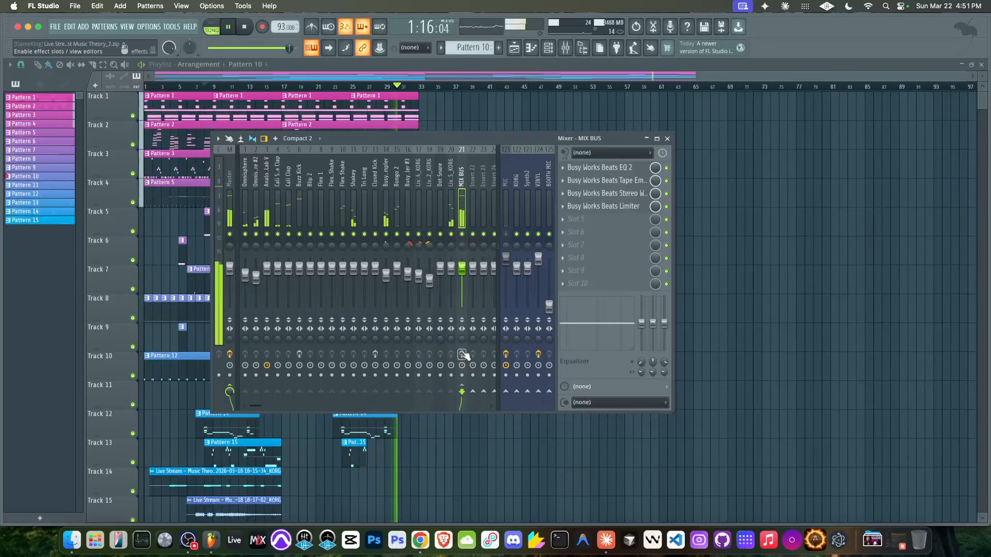
{"action": "left_click", "coordinate": [507, 234]}
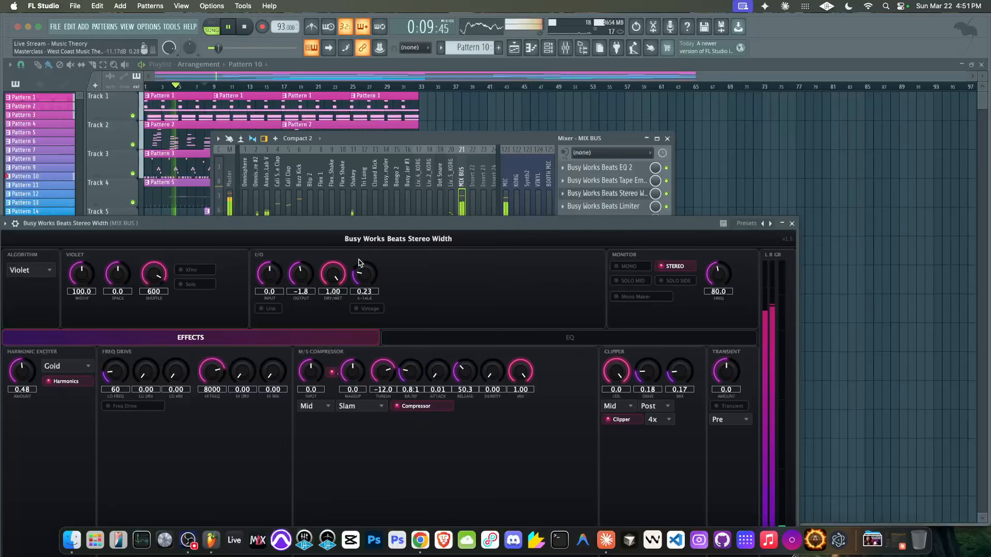
Audition Stereo Width's Vintage crosstalk at 0.76, turn Vintage off, return the crosstalk to 0.23 and close the plugin
{"action": "left_click", "coordinate": [363, 309]}
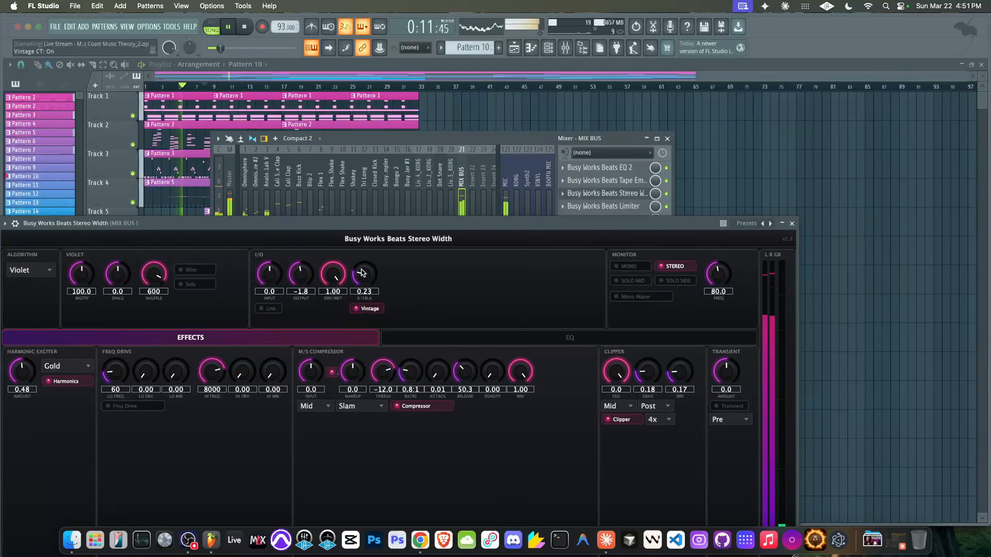
{"action": "left_click_drag", "start_coordinate": [367, 281], "coordinate": [364, 258]}
{"action": "left_click_drag", "start_coordinate": [359, 224], "coordinate": [362, 224]}
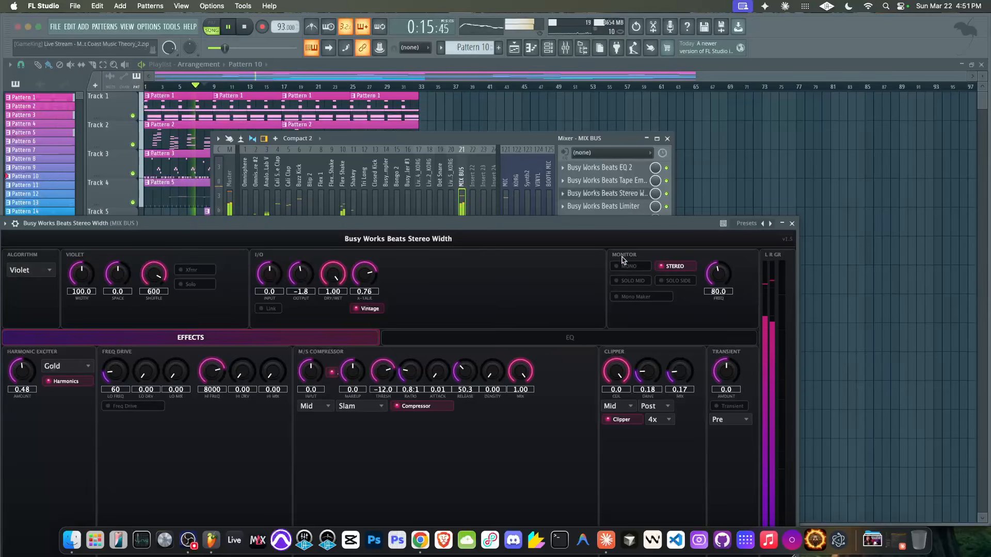
{"action": "left_click", "coordinate": [363, 309]}
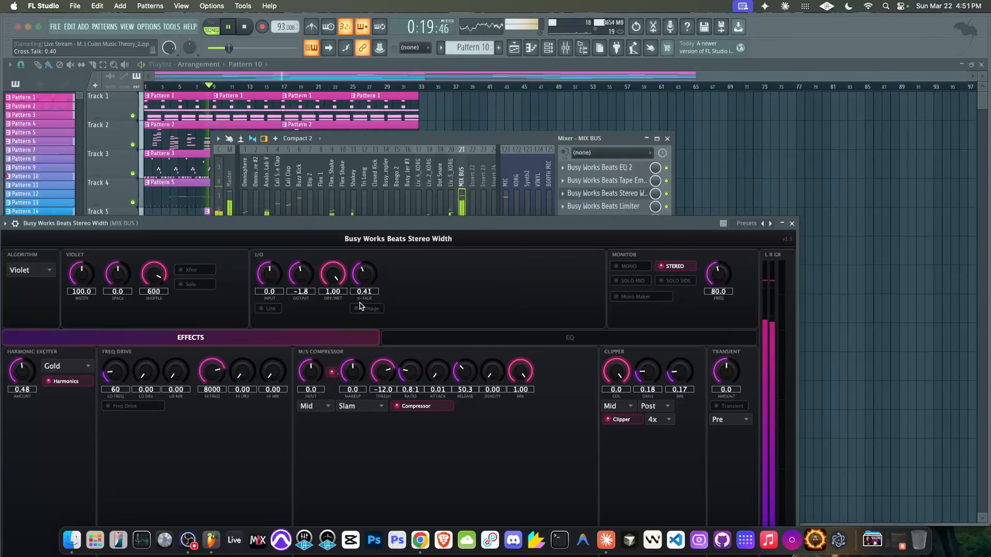
{"action": "left_click_drag", "start_coordinate": [356, 285], "coordinate": [350, 314]}
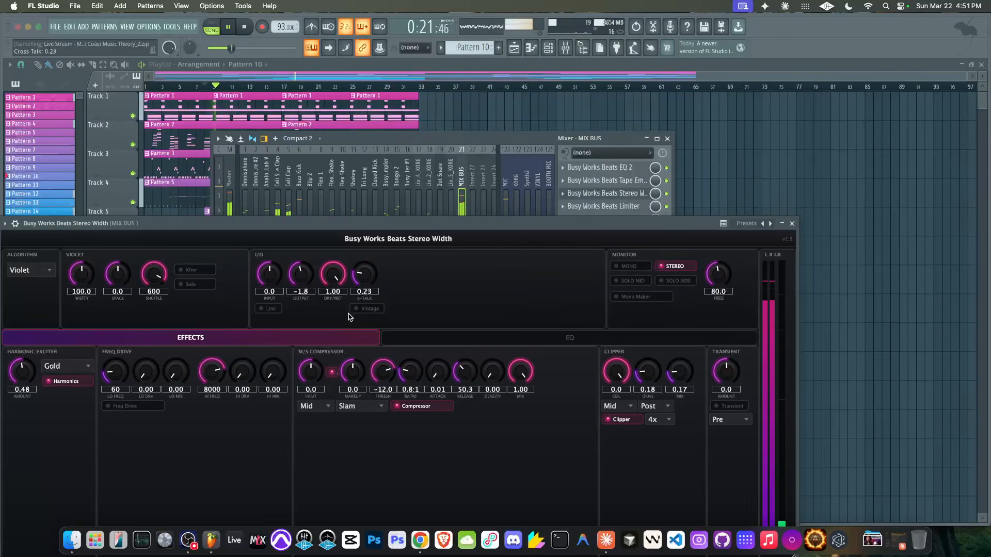
{"action": "left_click", "coordinate": [792, 223]}
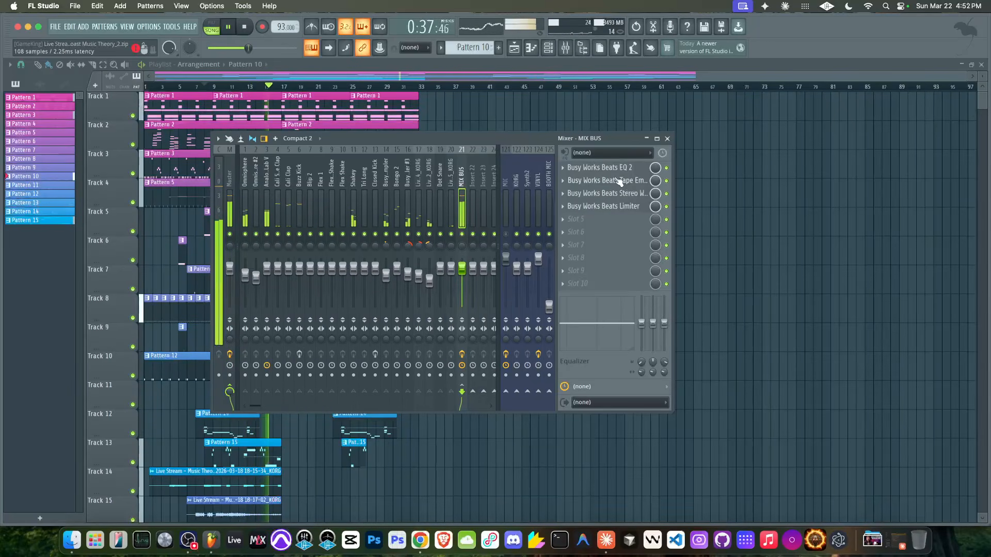
Reopen EQ 2 on the MIX BUS, stop playback, and reposition the plugin window to leave the bus's effect chain visible
{"action": "left_click", "coordinate": [599, 167]}
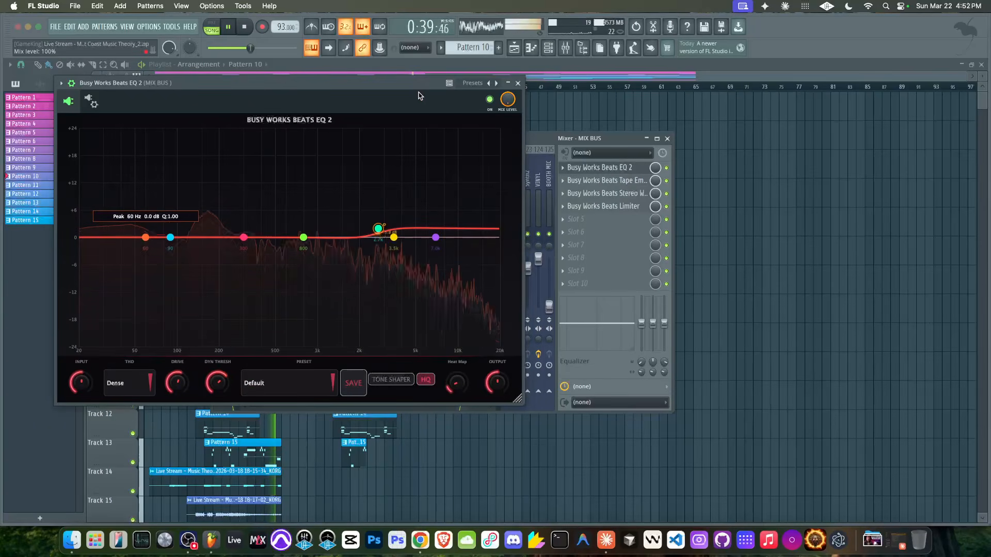
{"action": "left_click_drag", "start_coordinate": [421, 86], "coordinate": [333, 83]}
{"action": "key", "text": "space"}
{"action": "left_click_drag", "start_coordinate": [307, 81], "coordinate": [443, 87]}
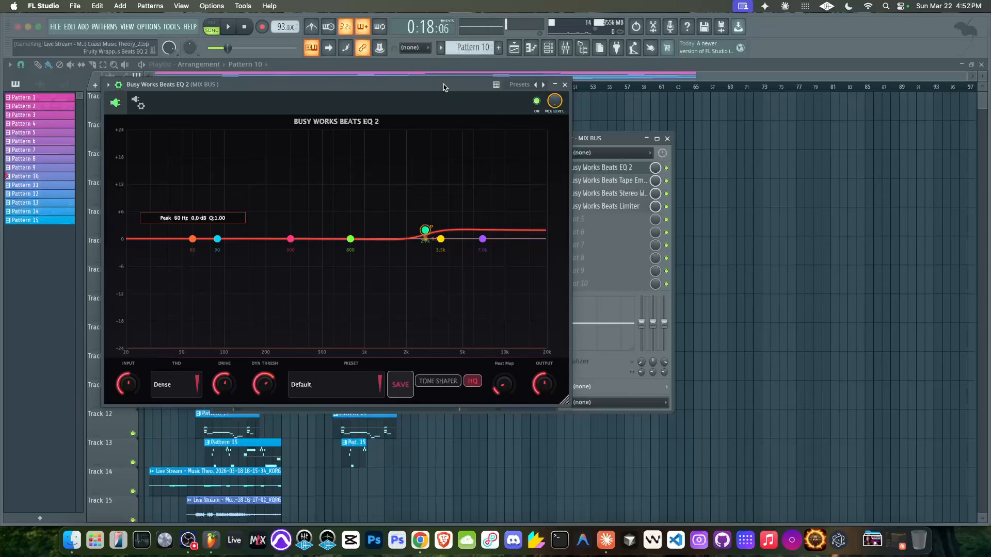
{"action": "left_click", "coordinate": [612, 181]}
{"action": "left_click", "coordinate": [607, 77]}
{"action": "left_click_drag", "start_coordinate": [456, 99], "coordinate": [427, 69]}
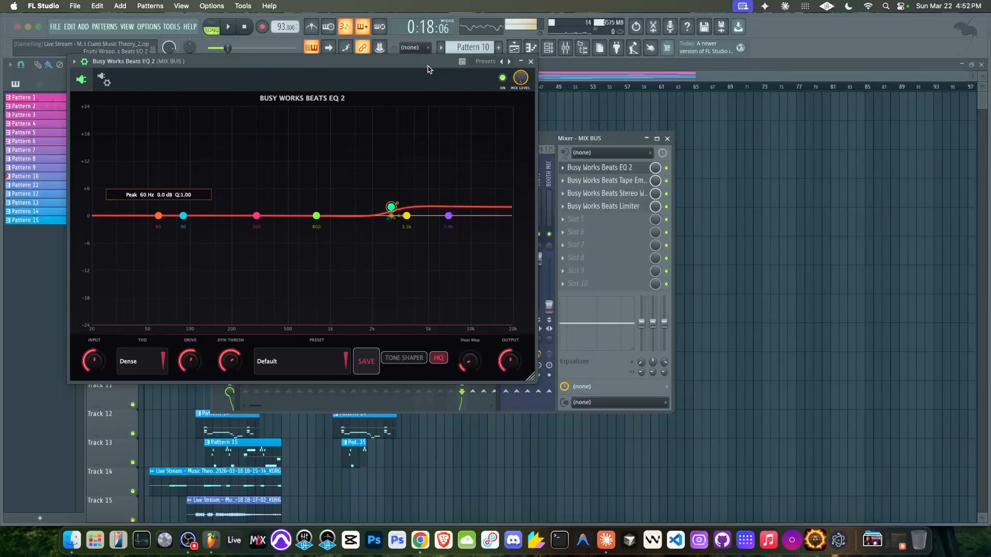